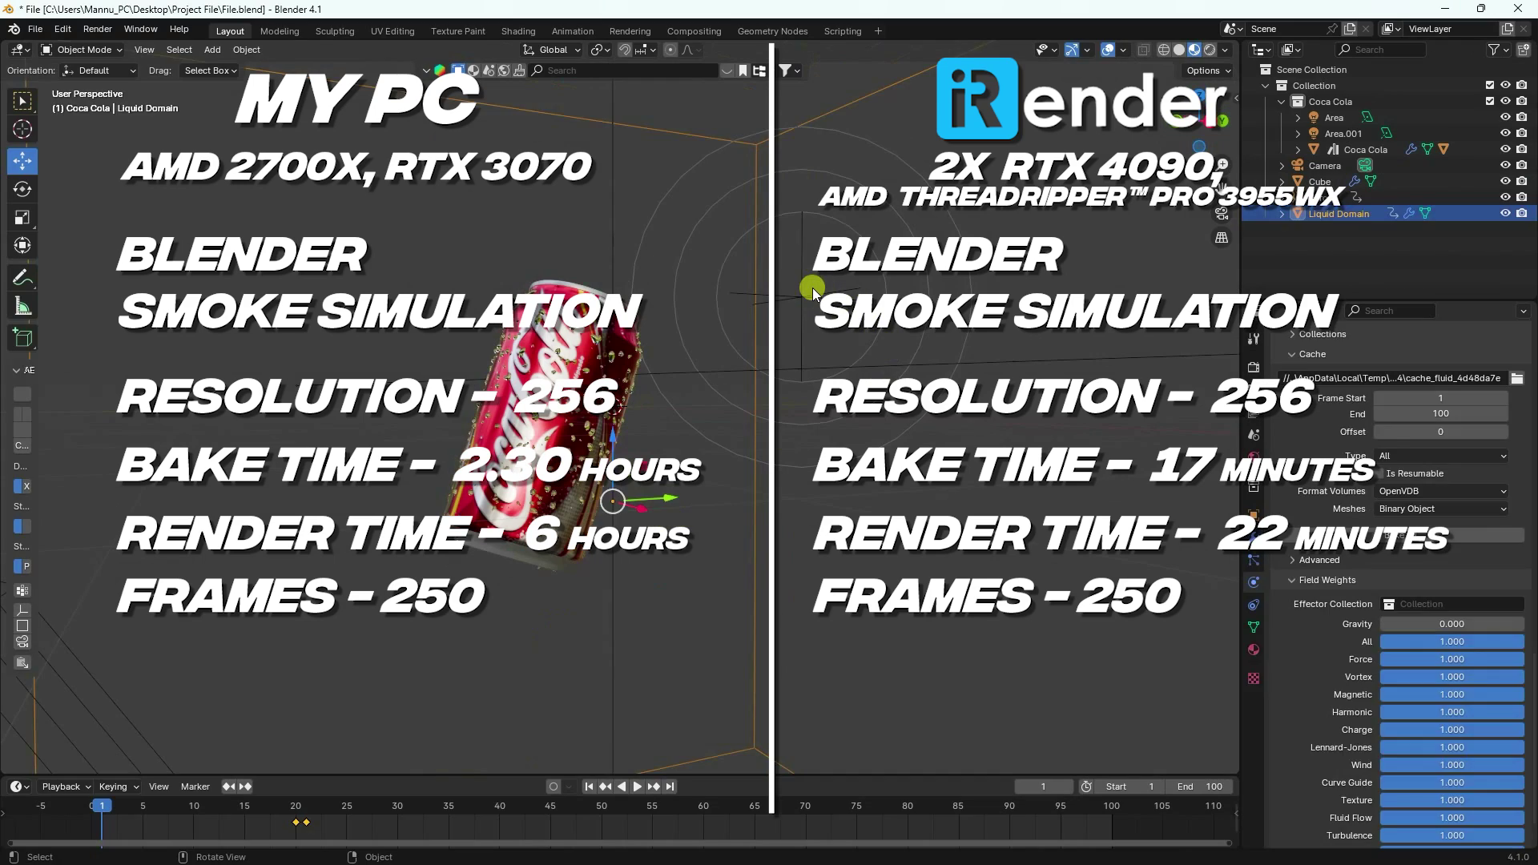
Select the Force object, then an area light, to inspect their properties in the splash scene.
left_click(801, 298)
left_click(1334, 115)
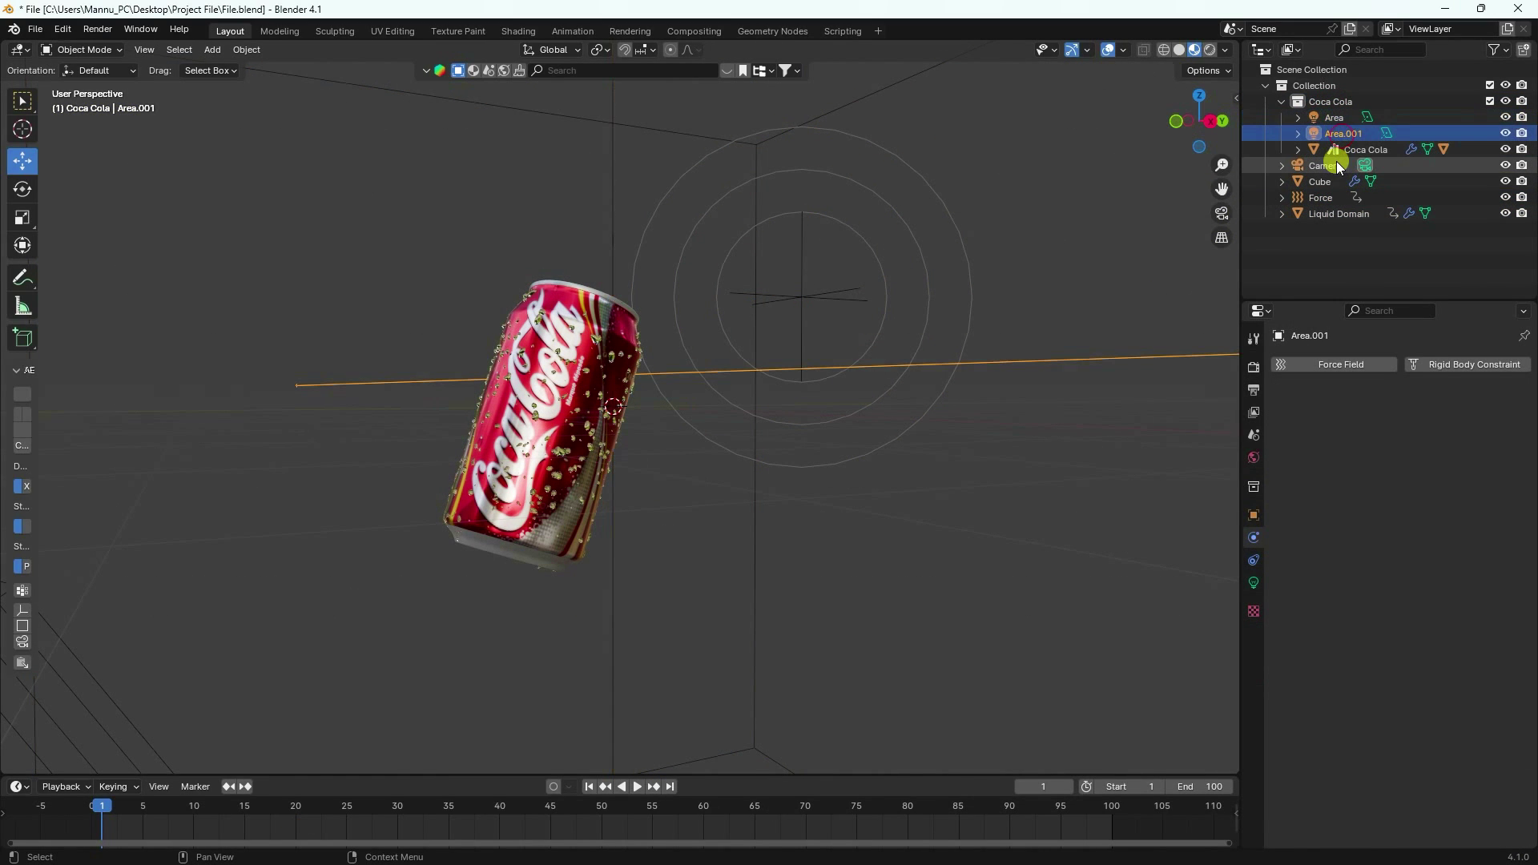
Review the Cube emitter, Force field and Liquid Domain settings from the Outliner.
left_click(1322, 182)
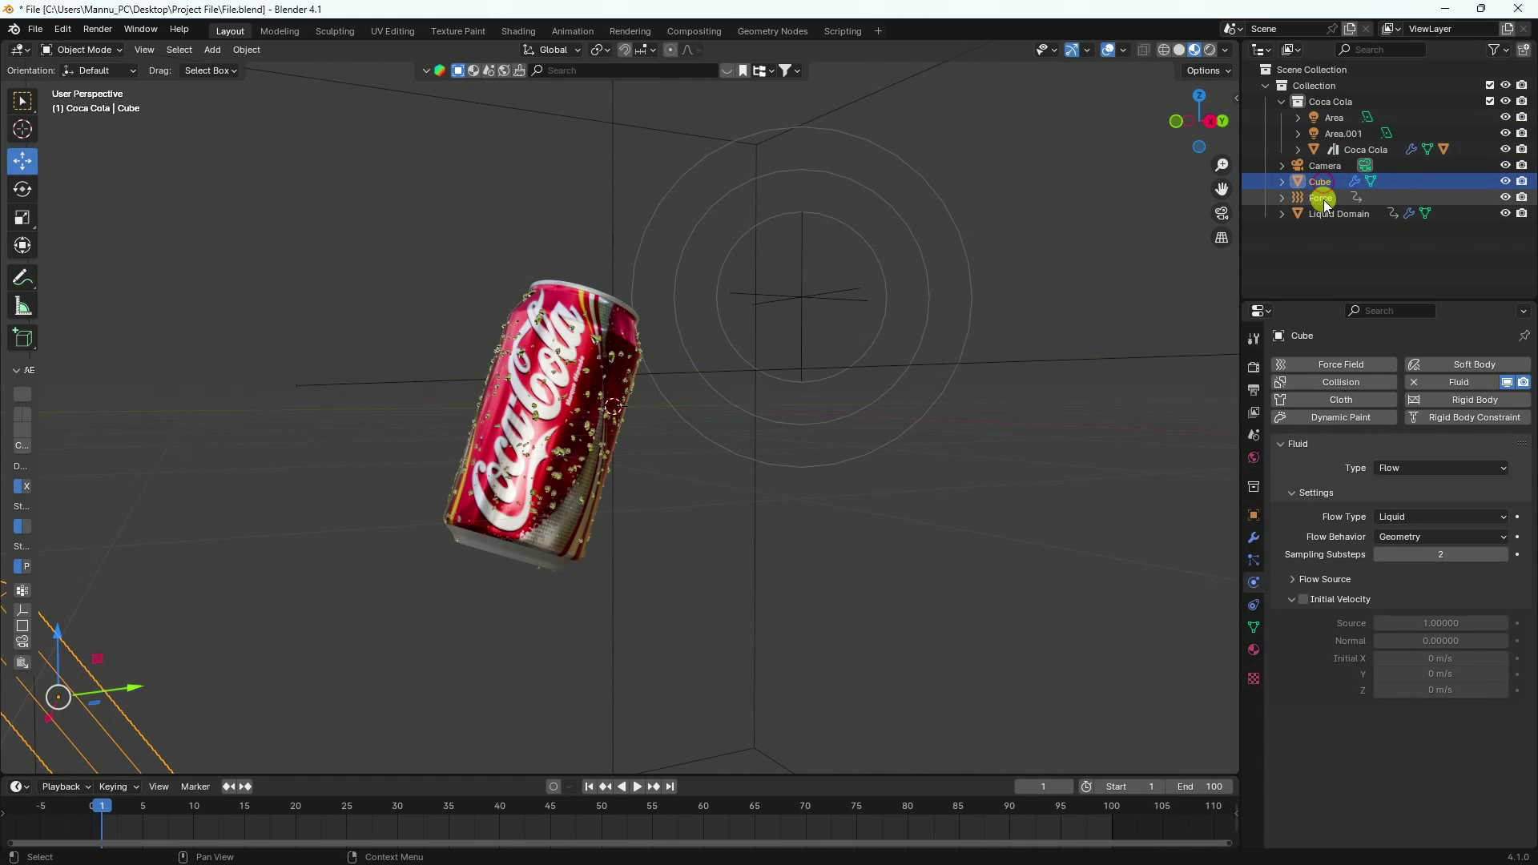
scroll(892, 330, "down", 4)
left_click(1328, 196)
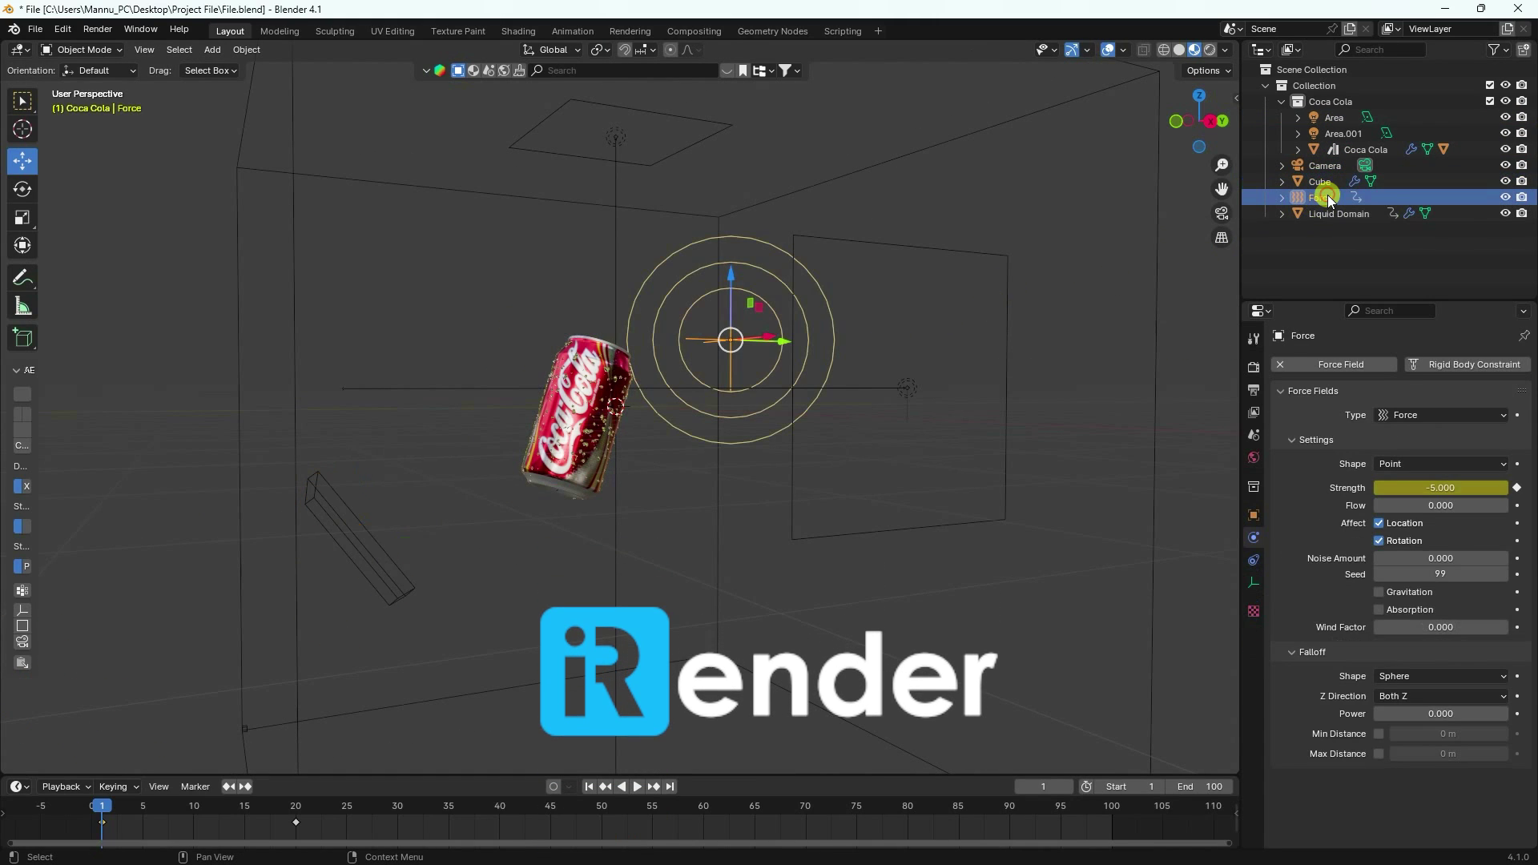
left_click(1323, 215)
middle_click_drag(609, 513, 522, 515)
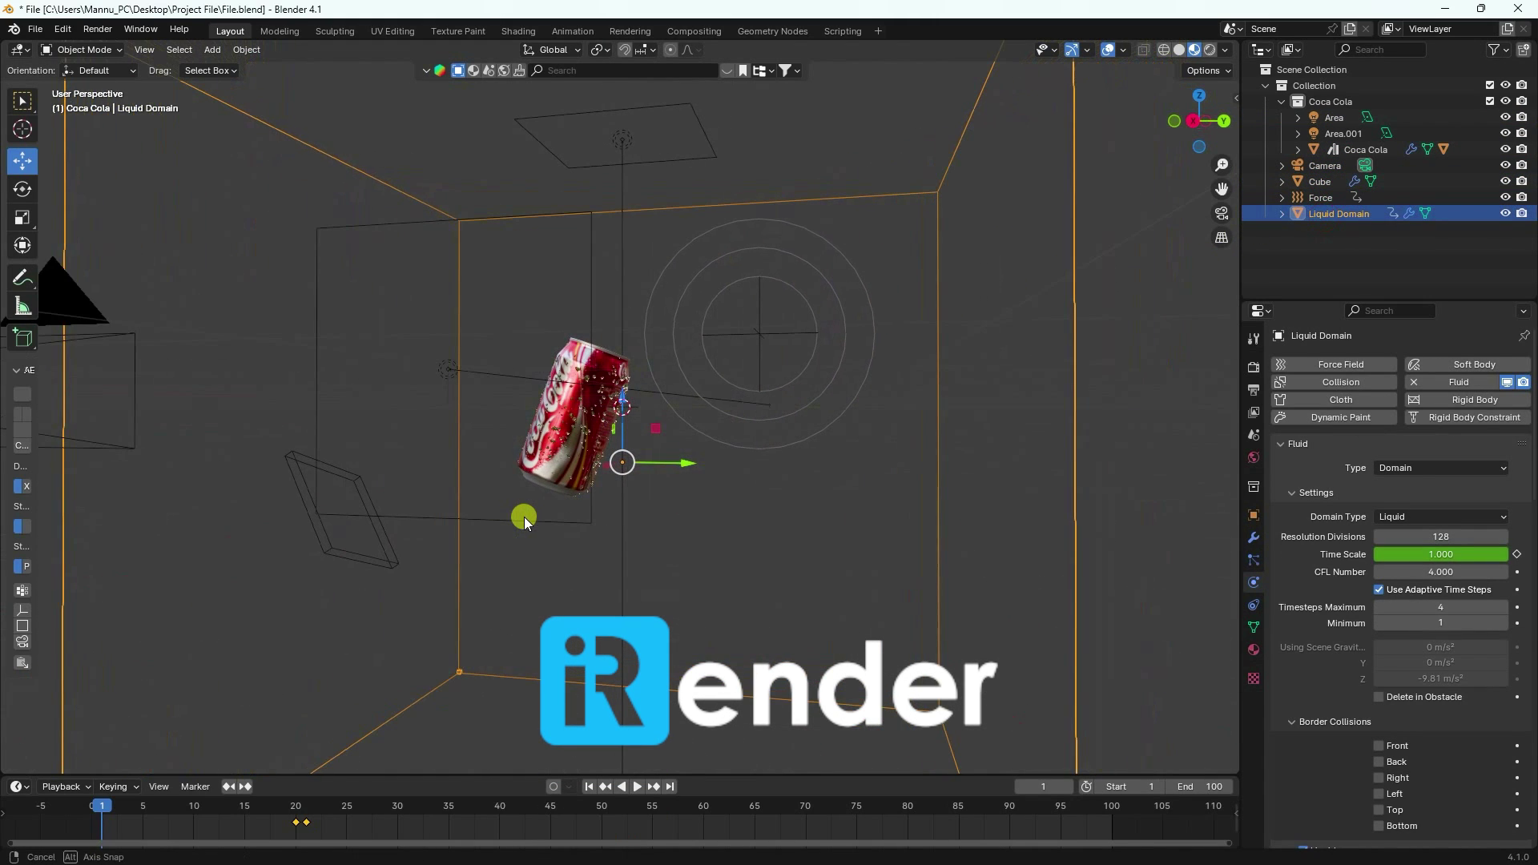
Look through the camera view, then orbit and zoom around the can to see its back label.
left_click(1230, 205)
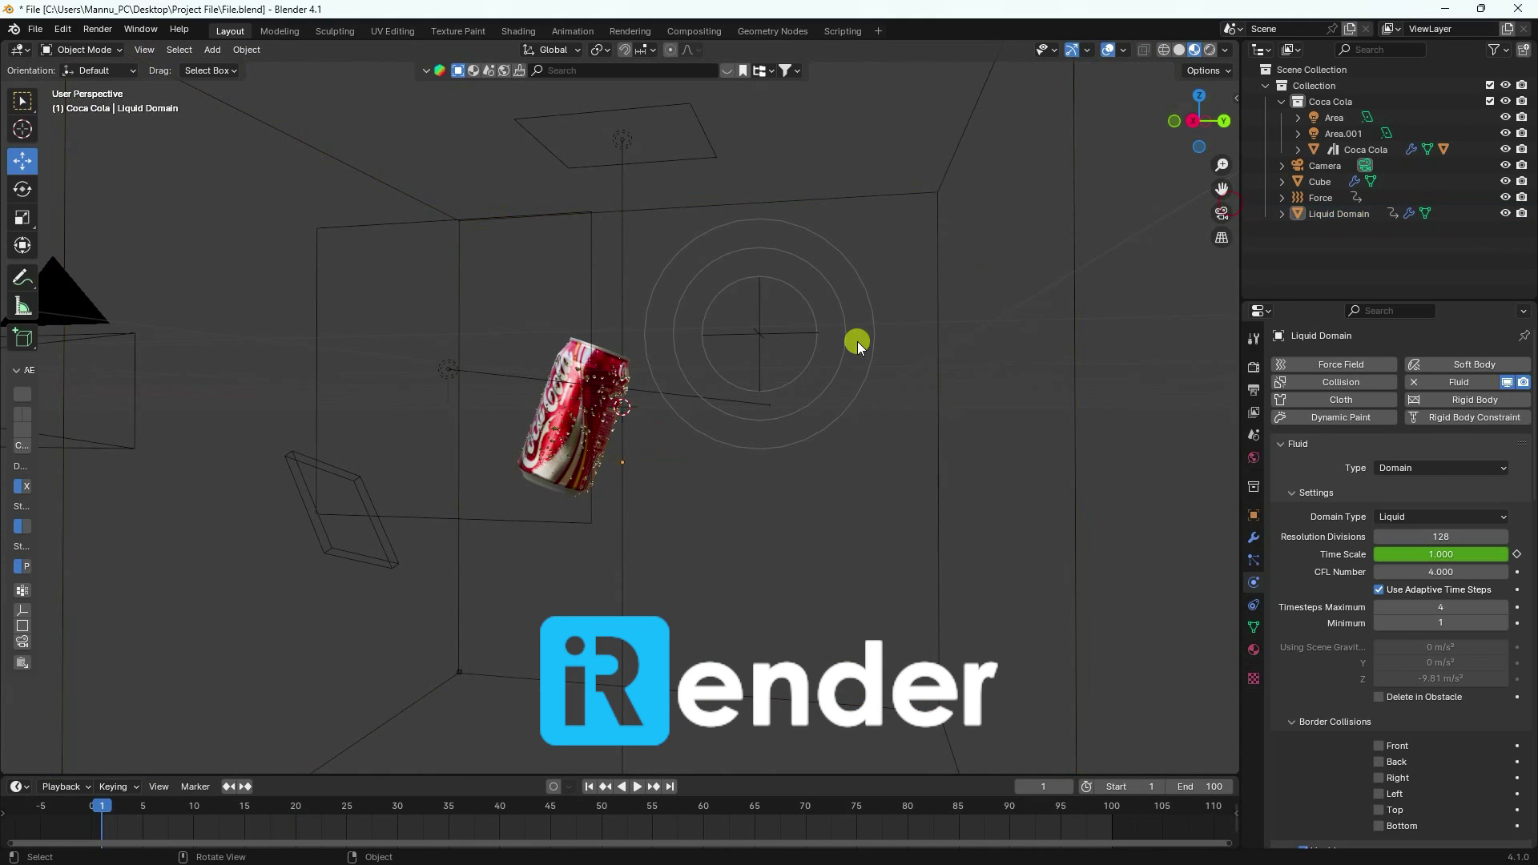
left_click(1228, 213)
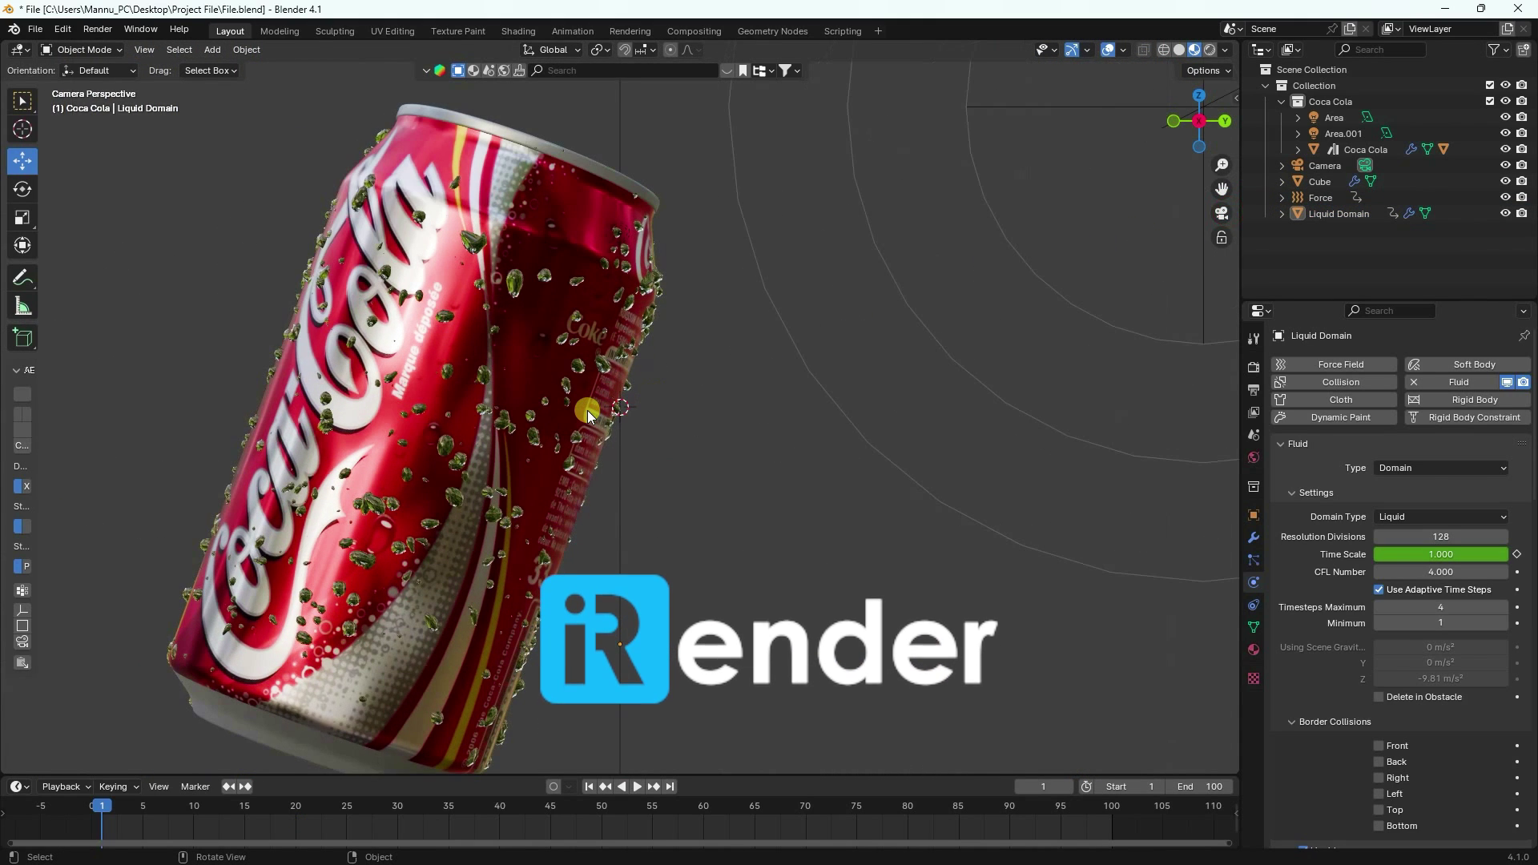
mouse_move(588, 410)
middle_mouse_down()
mouse_move(480, 435)
mouse_move(540, 445)
mouse_move(569, 431)
middle_mouse_up()
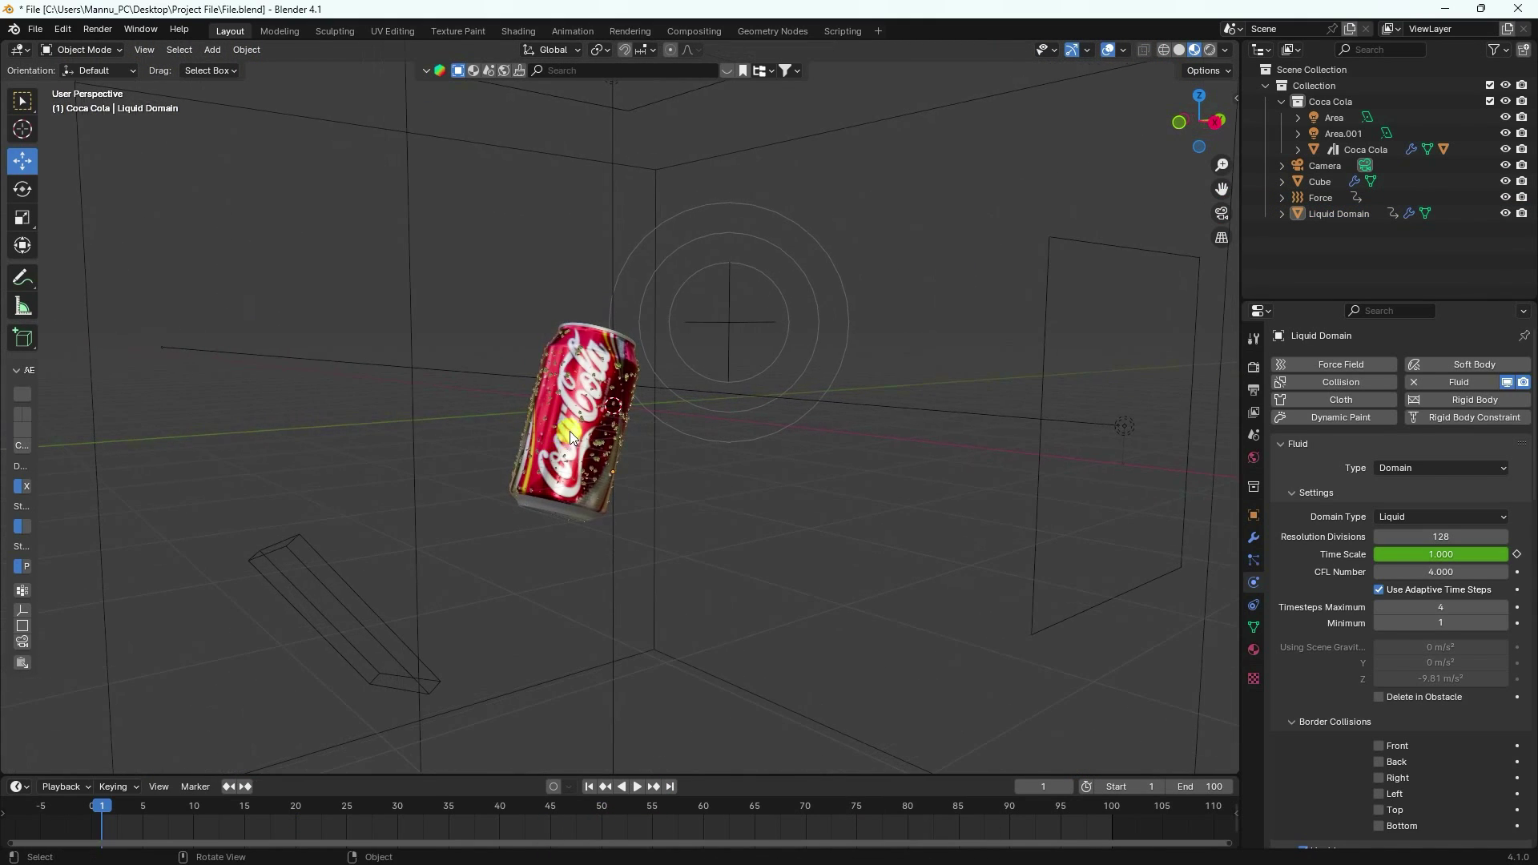
scroll(570, 430, "up", 10)
scroll(594, 508, "down", 3)
middle_click_drag(593, 508, 447, 503)
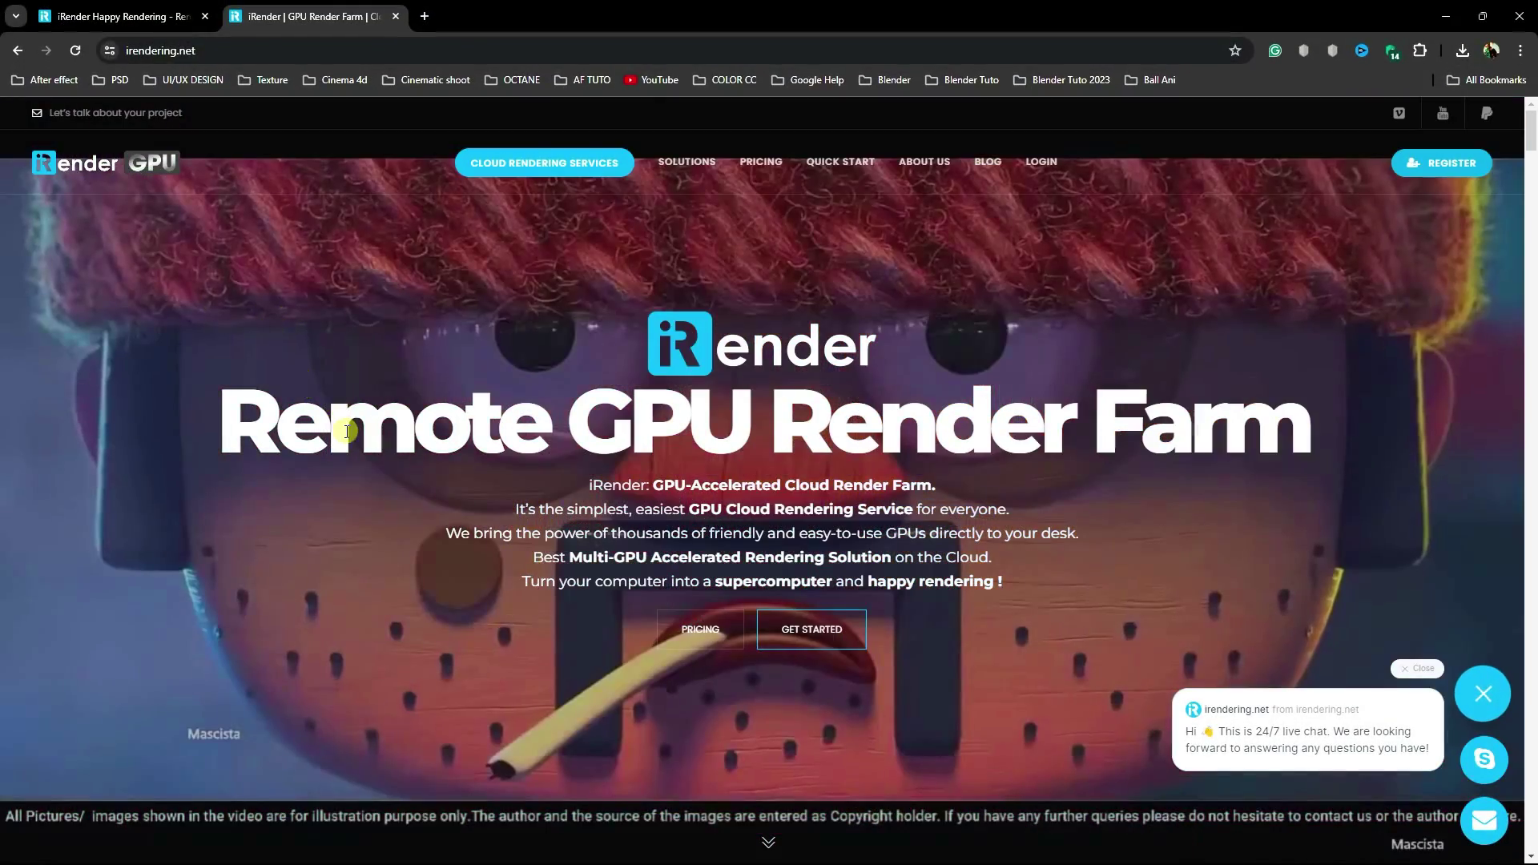
Browse irendering.net's servers and supported software, then switch to the app.gpuhub.net dashboard tab.
scroll(346, 430, "down", 10)
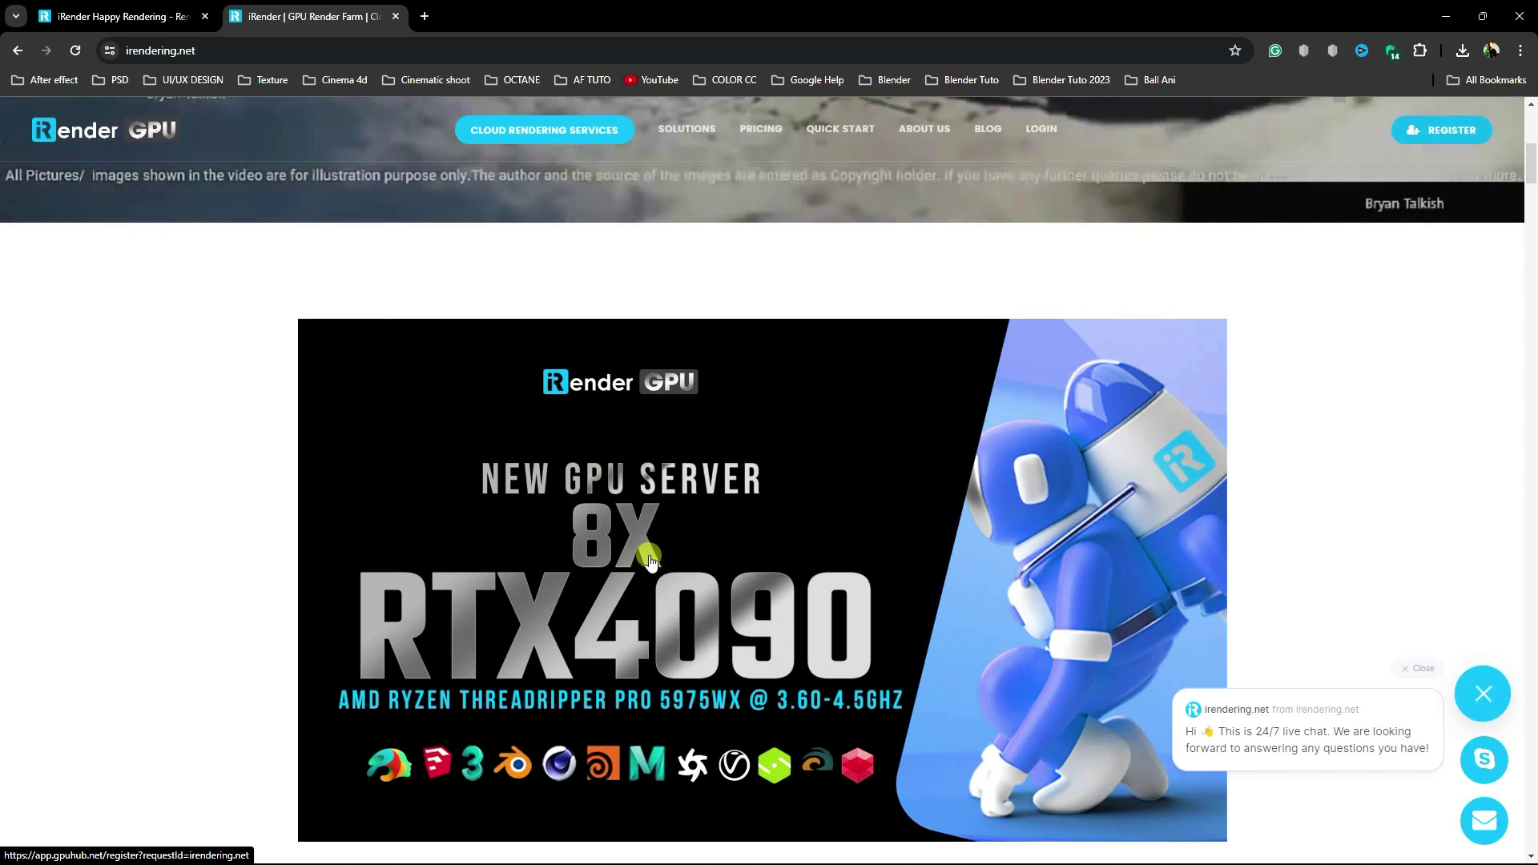
scroll(516, 541, "down", 6)
scroll(518, 544, "down", 20)
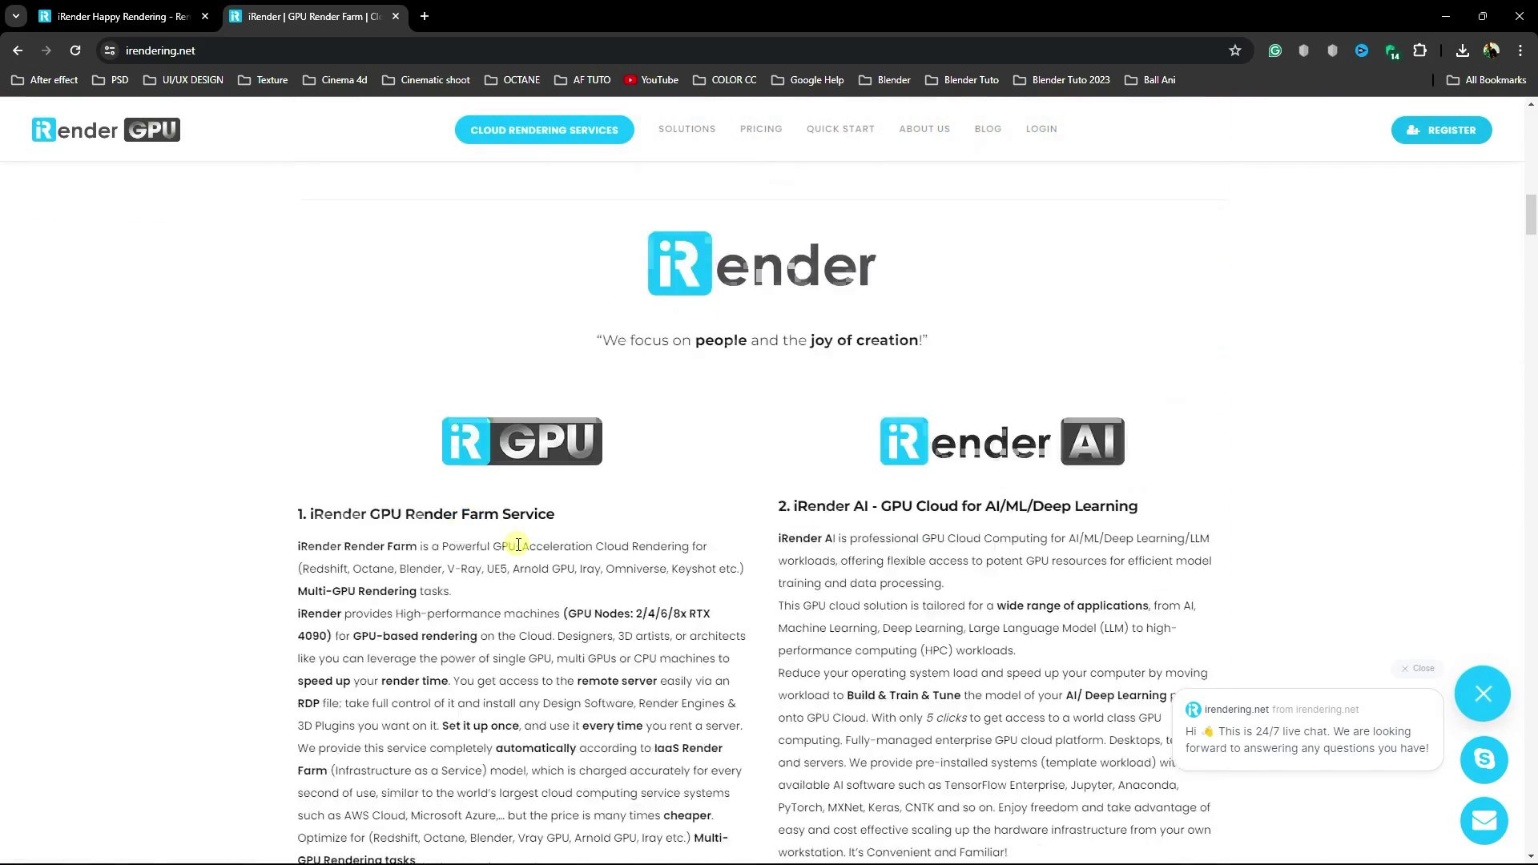
scroll(522, 547, "down", 5)
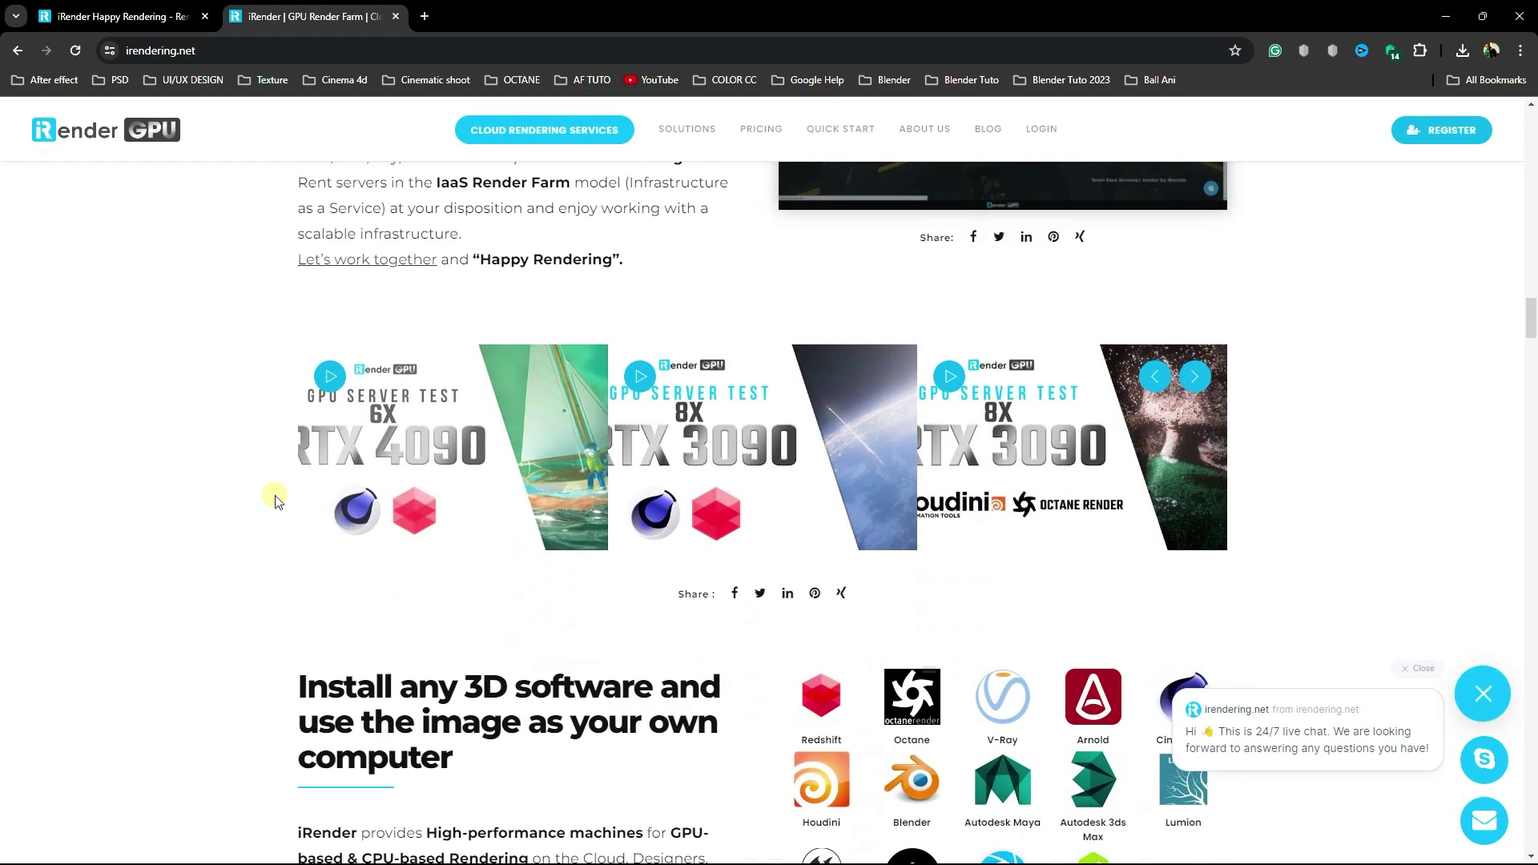
scroll(137, 436, "down", 5)
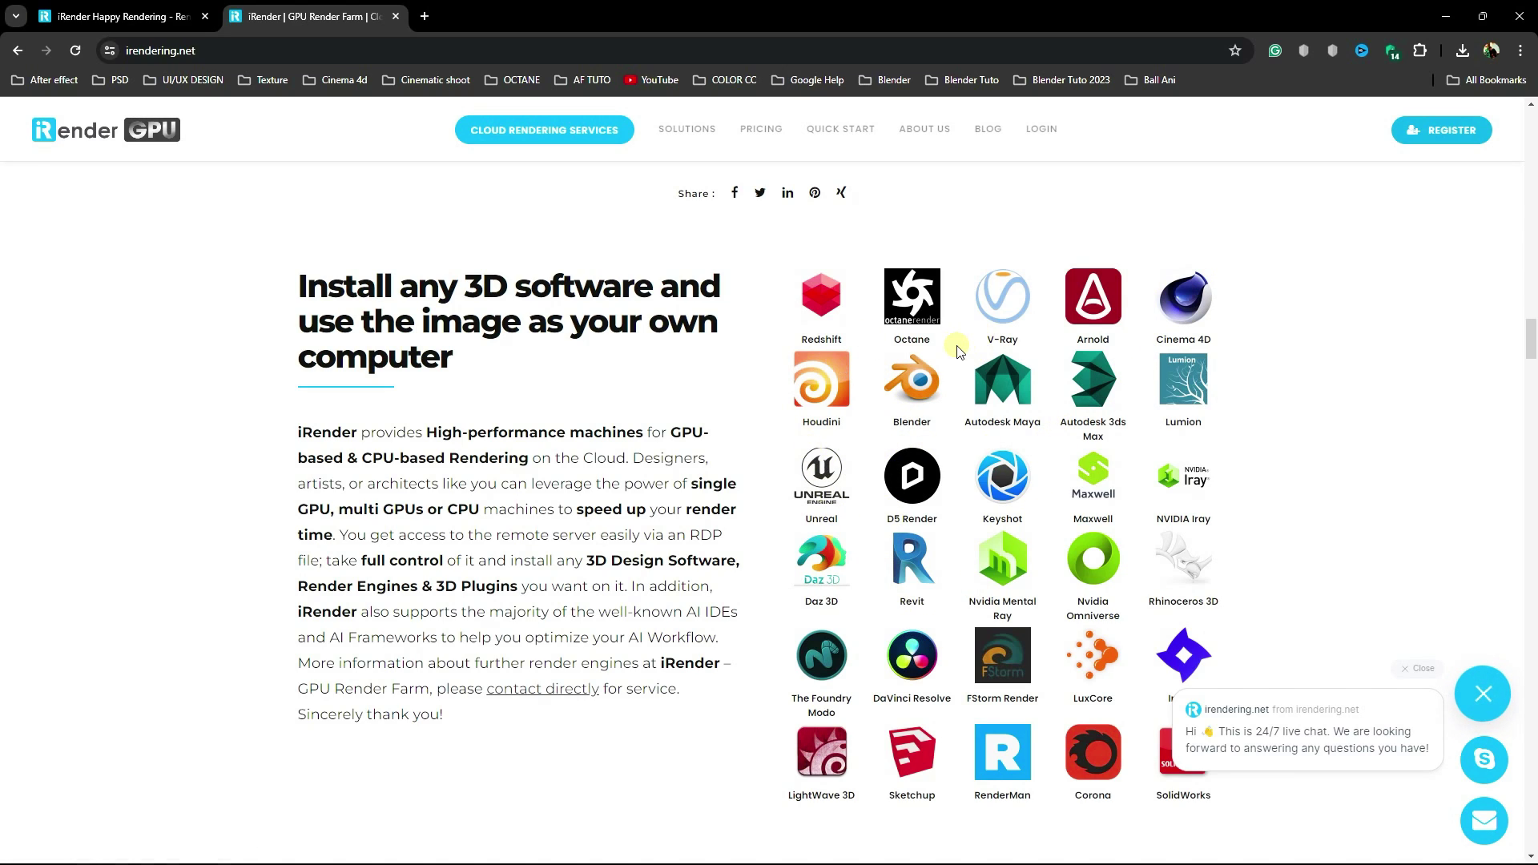
scroll(941, 492, "up", 8)
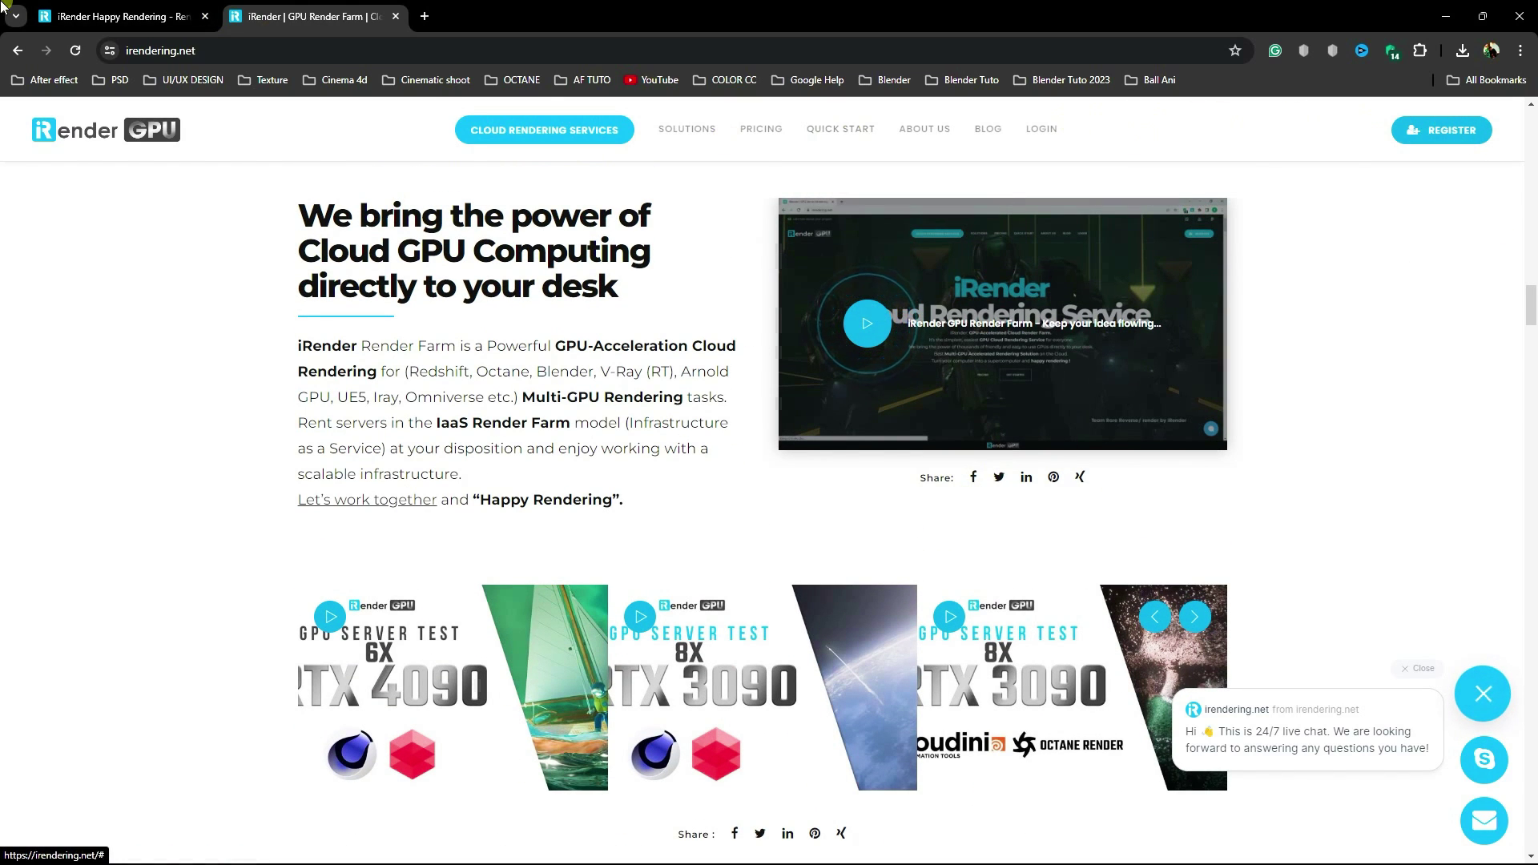
left_click(1448, 130)
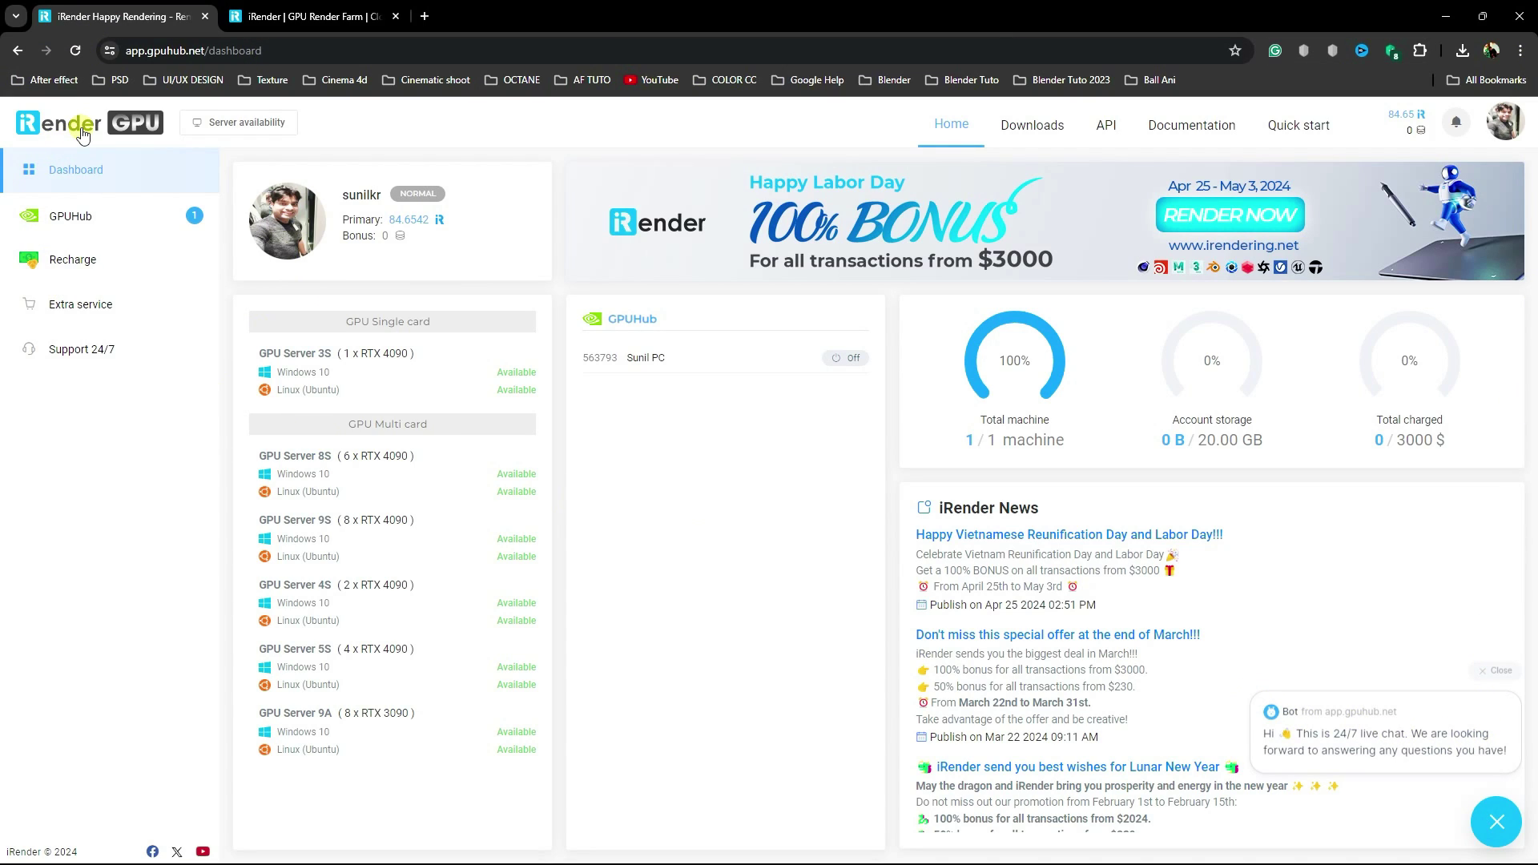
Download the Windows version of iRender GPU from the Downloads page.
left_click(1032, 122)
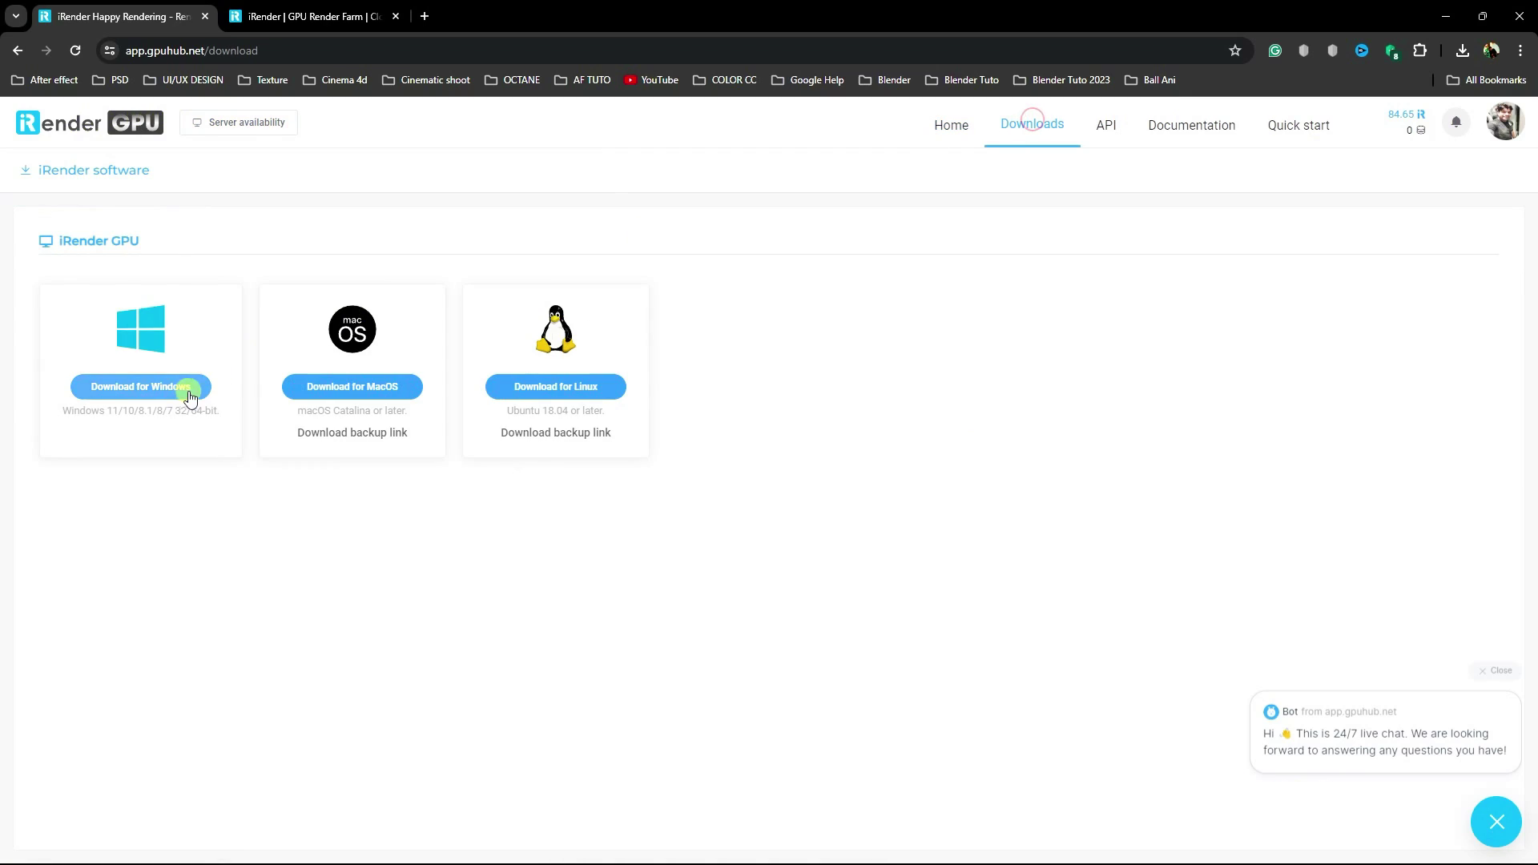
left_click(123, 399)
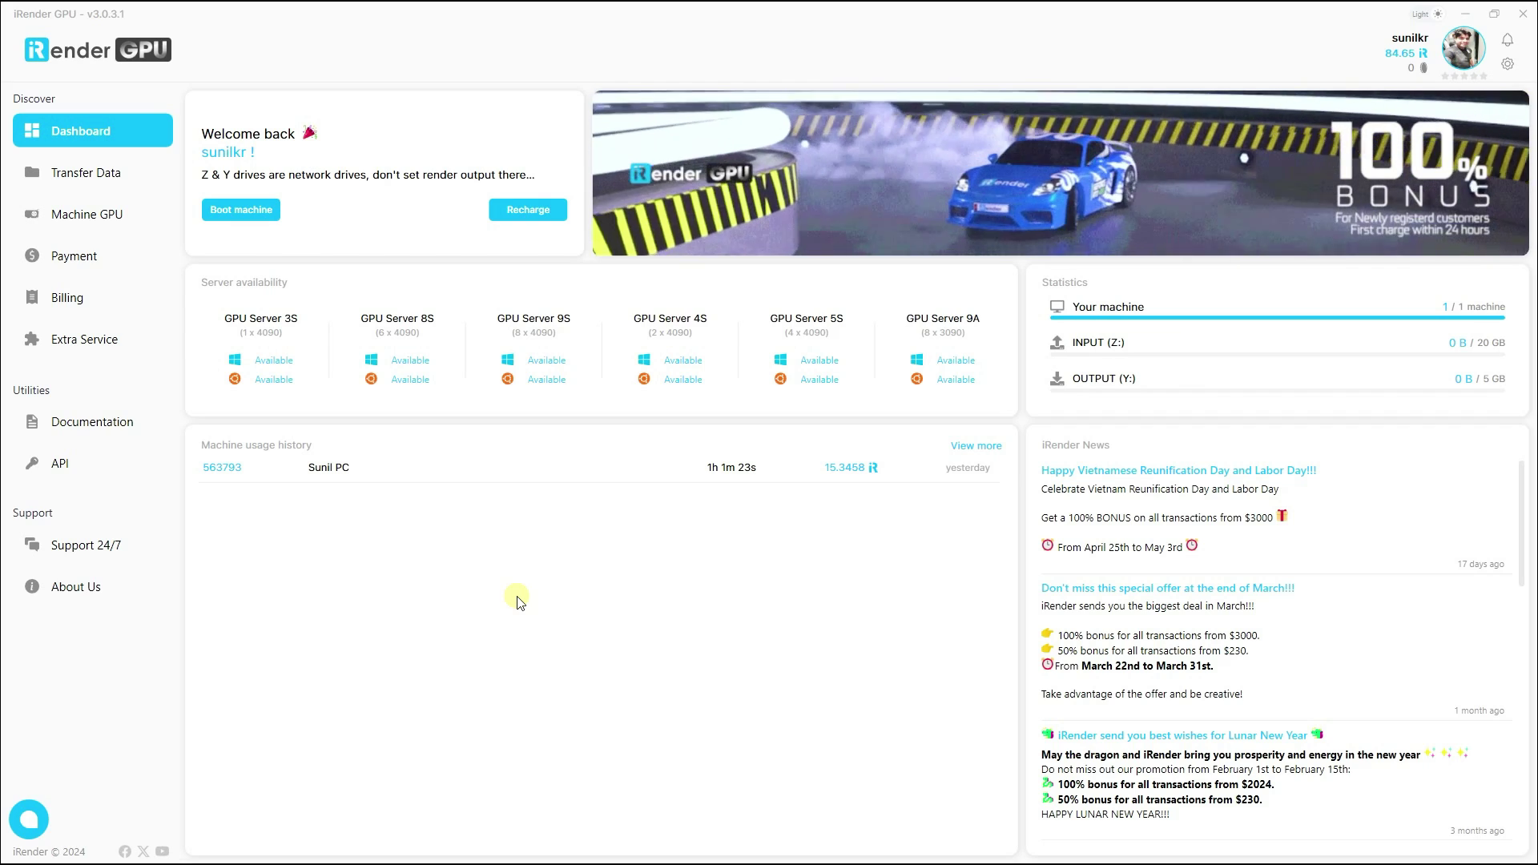
Go to Transfer Data to show the empty INPUT (Z:) drive.
left_click(91, 173)
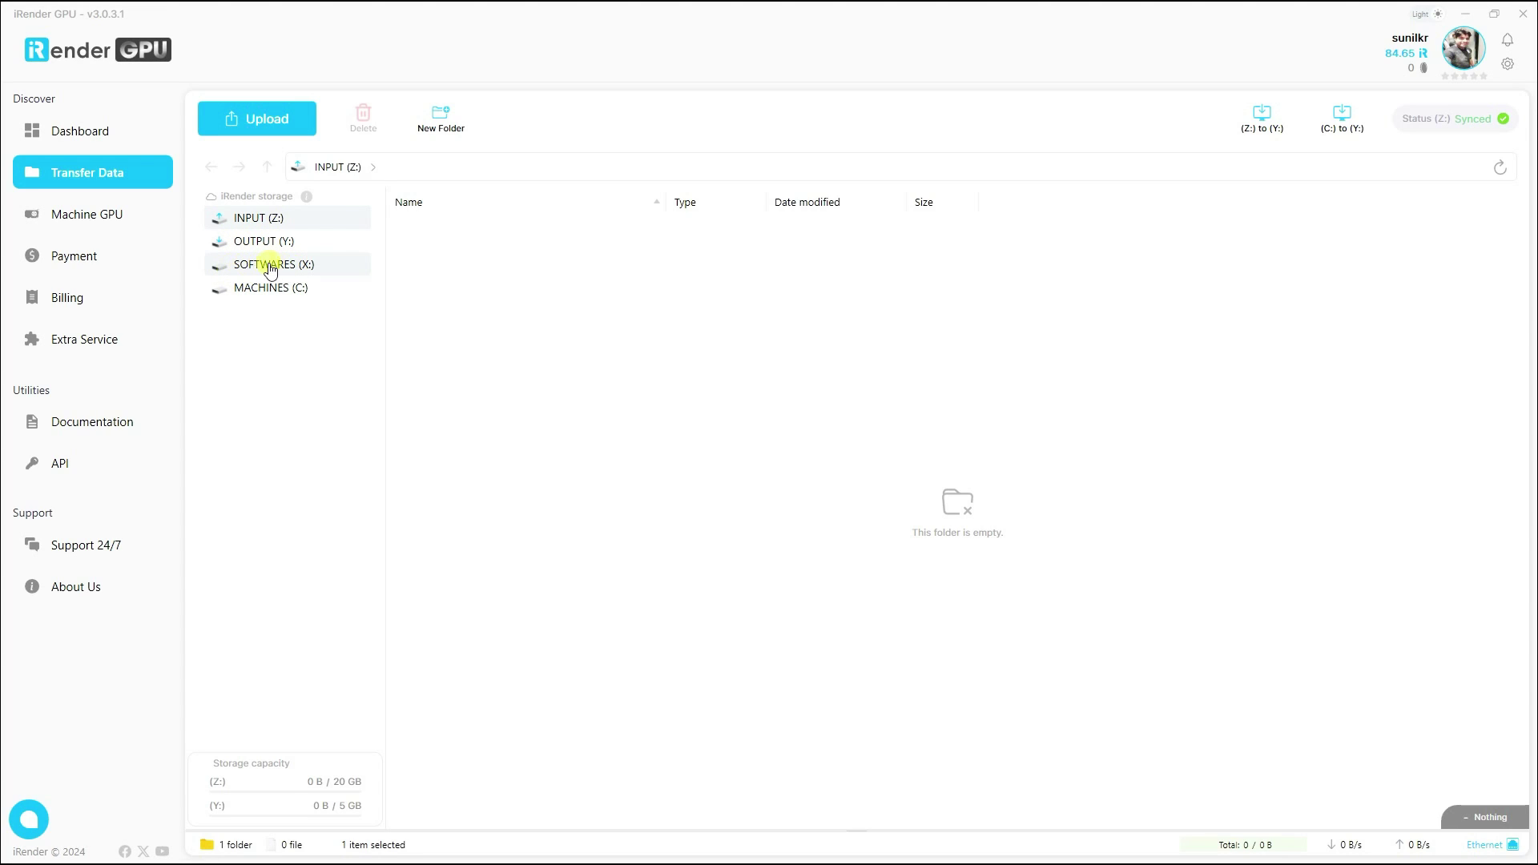
Read the storage drives explanation, close it, and refresh the INPUT (Z:) drive.
left_click(308, 199)
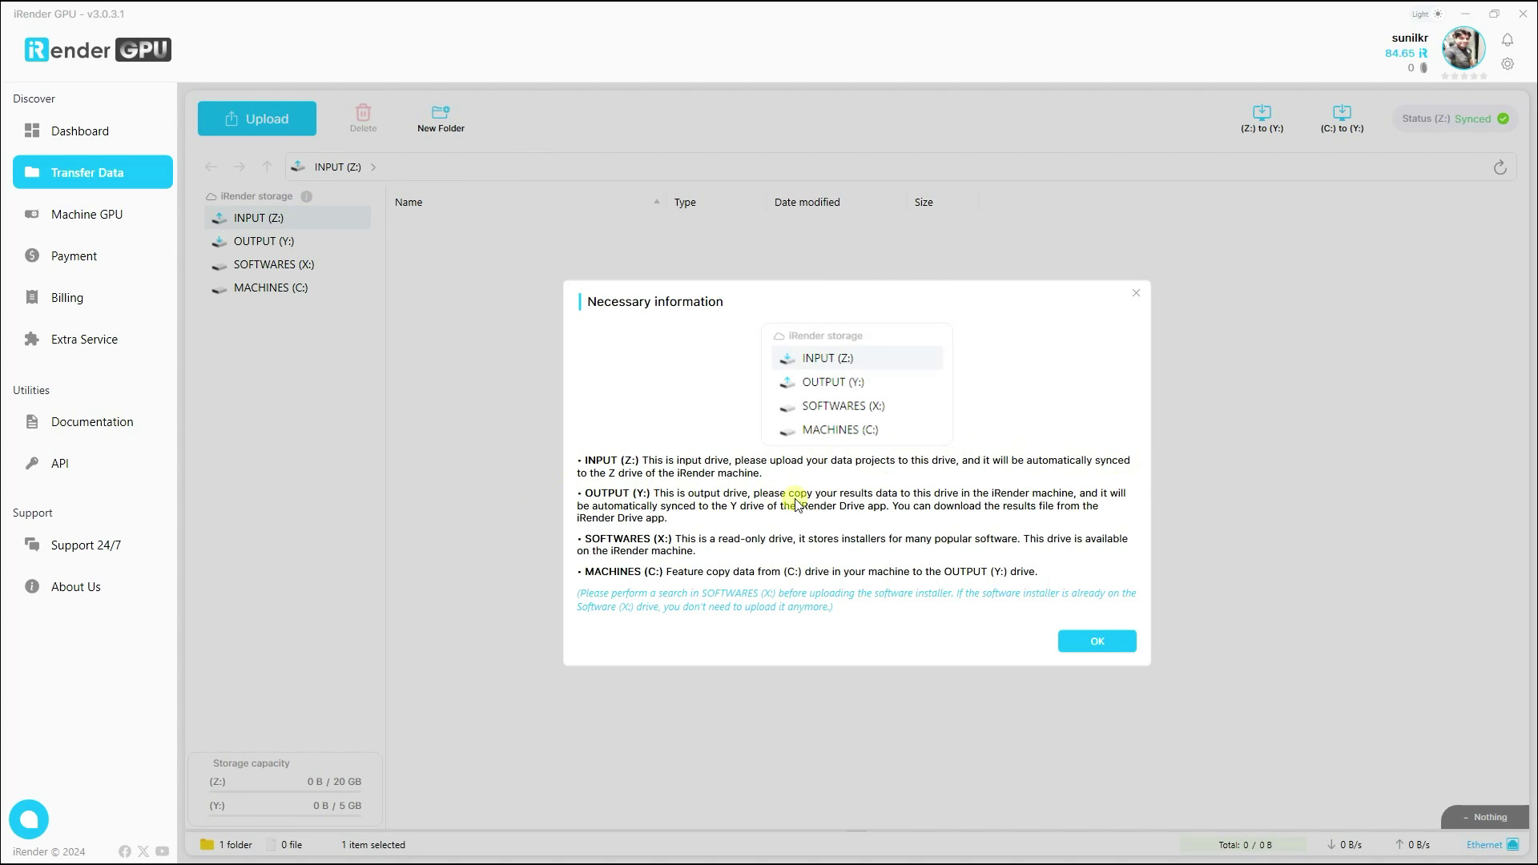
left_click(1135, 294)
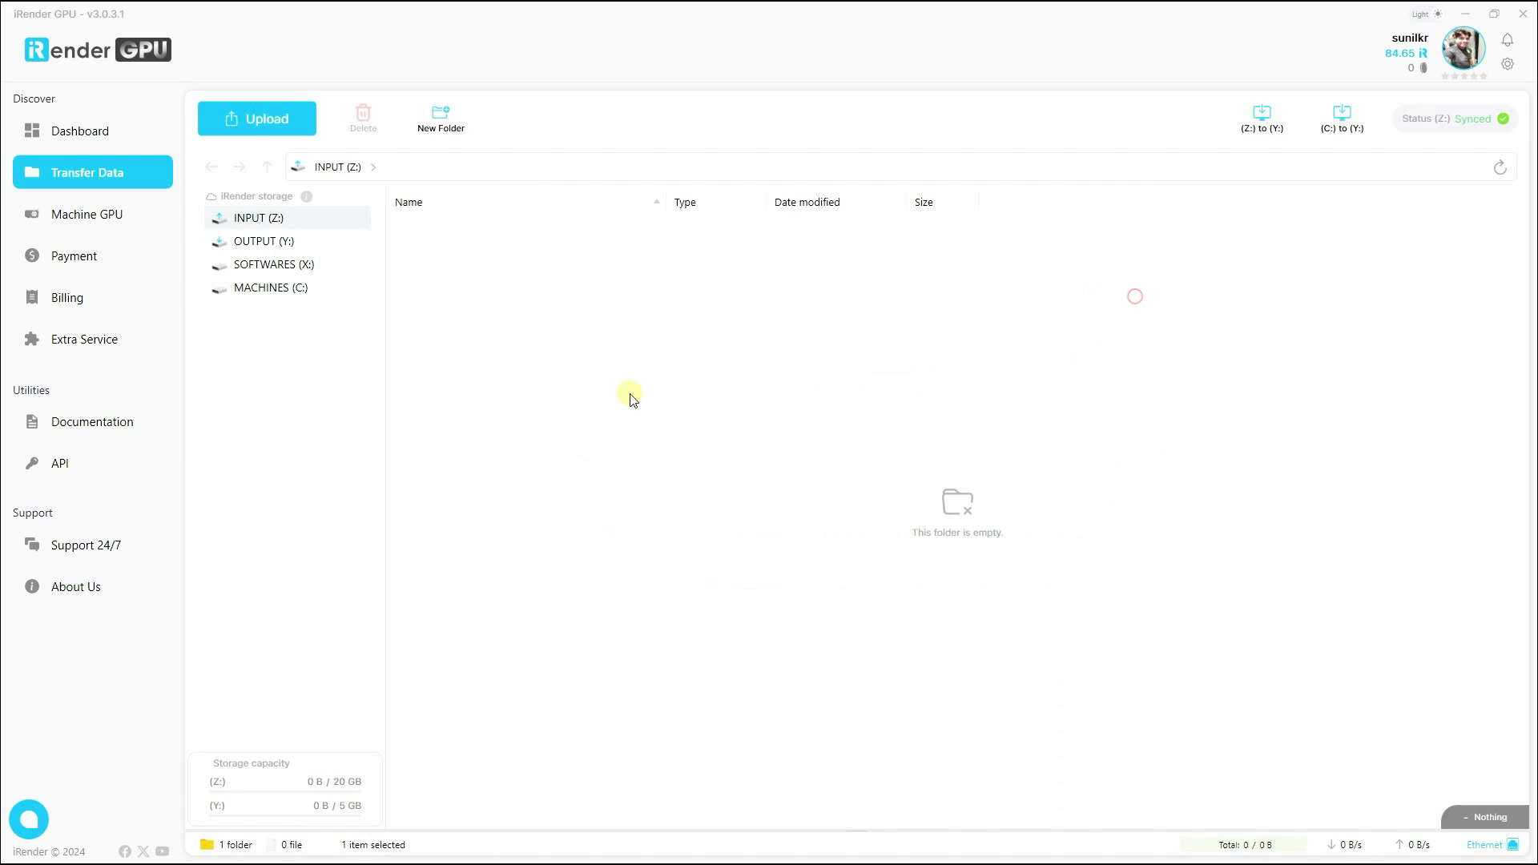
left_click(249, 223)
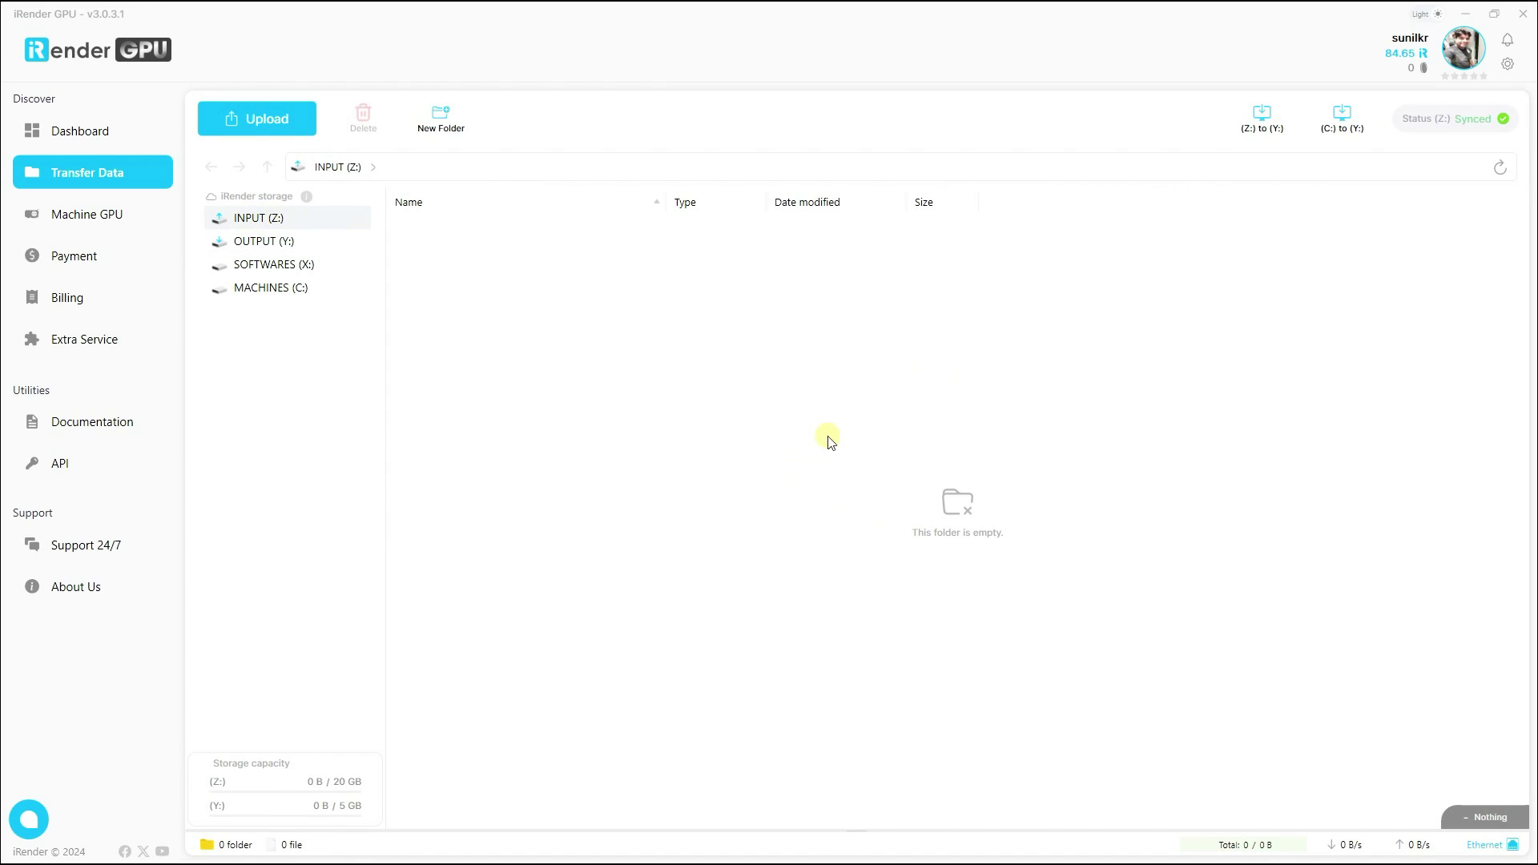
Upload the Desktop\Project File folder to INPUT (Z:), then view the Machine GPU list.
left_click(275, 117)
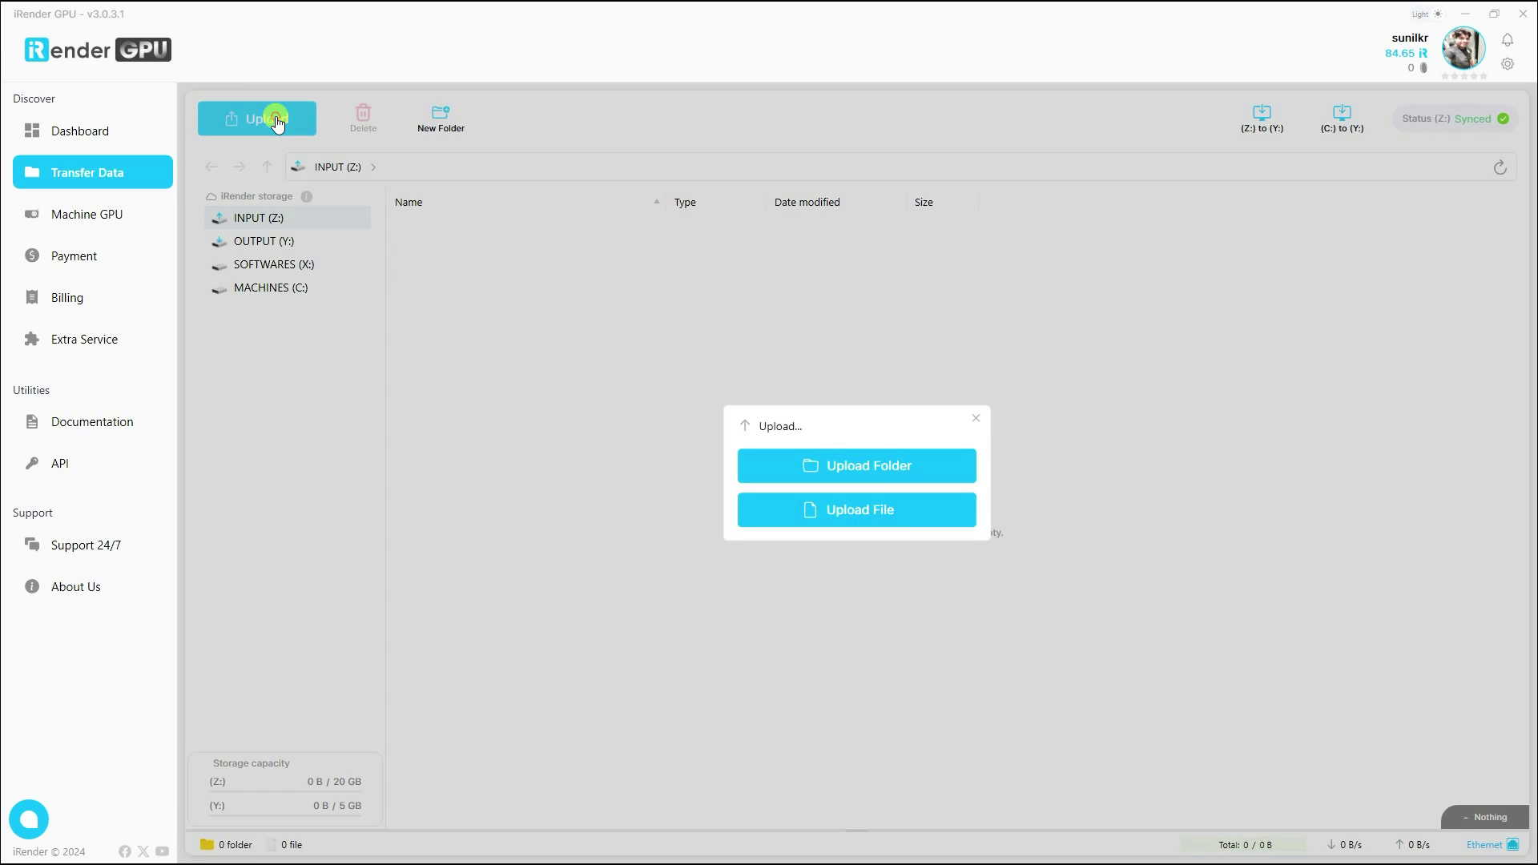
left_click(874, 470)
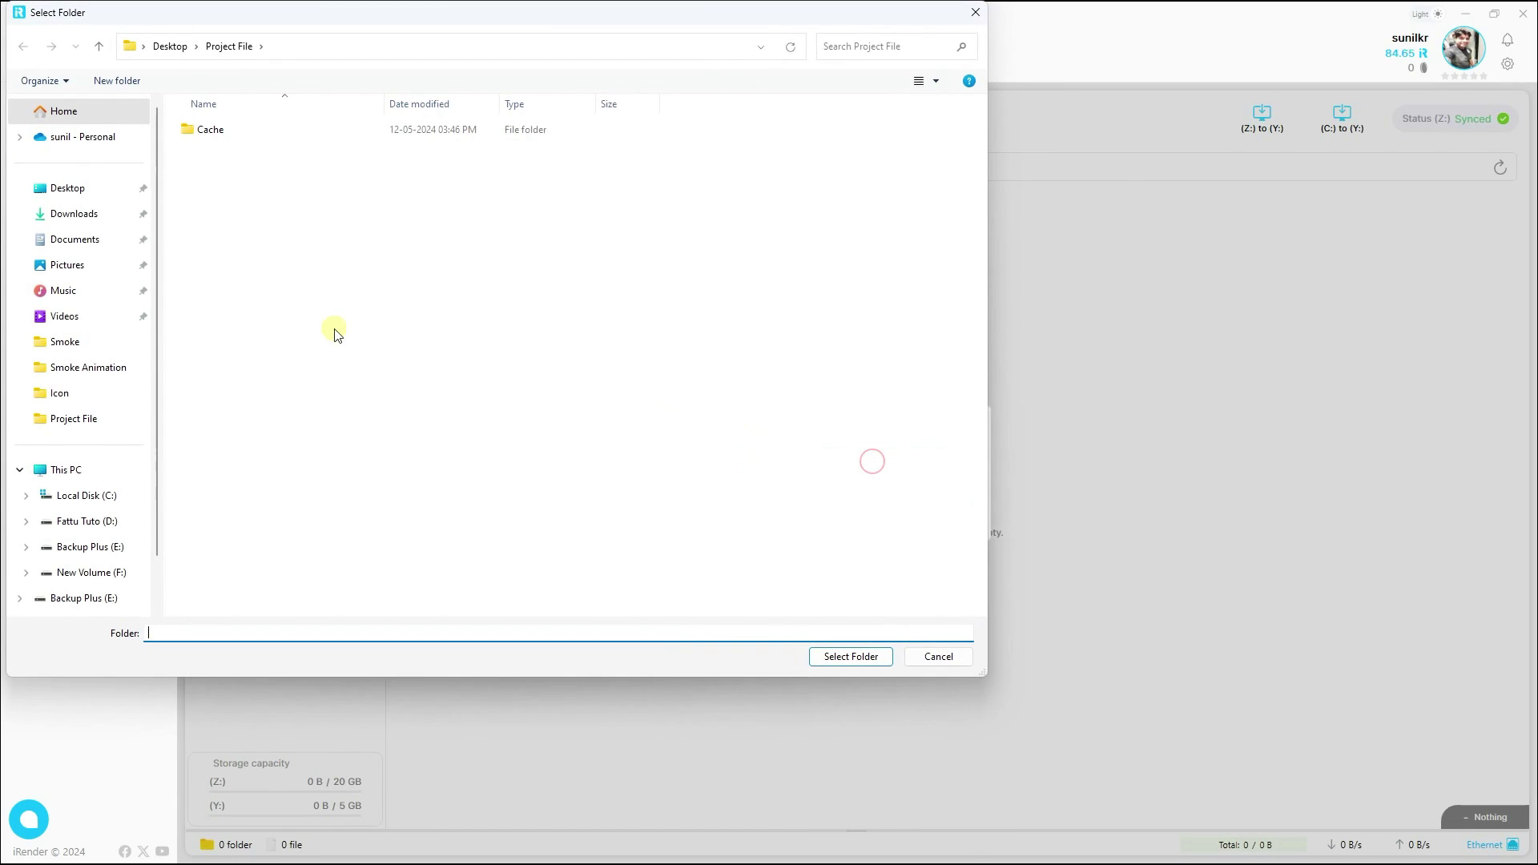
left_click(64, 188)
left_click(218, 152)
left_click(852, 657)
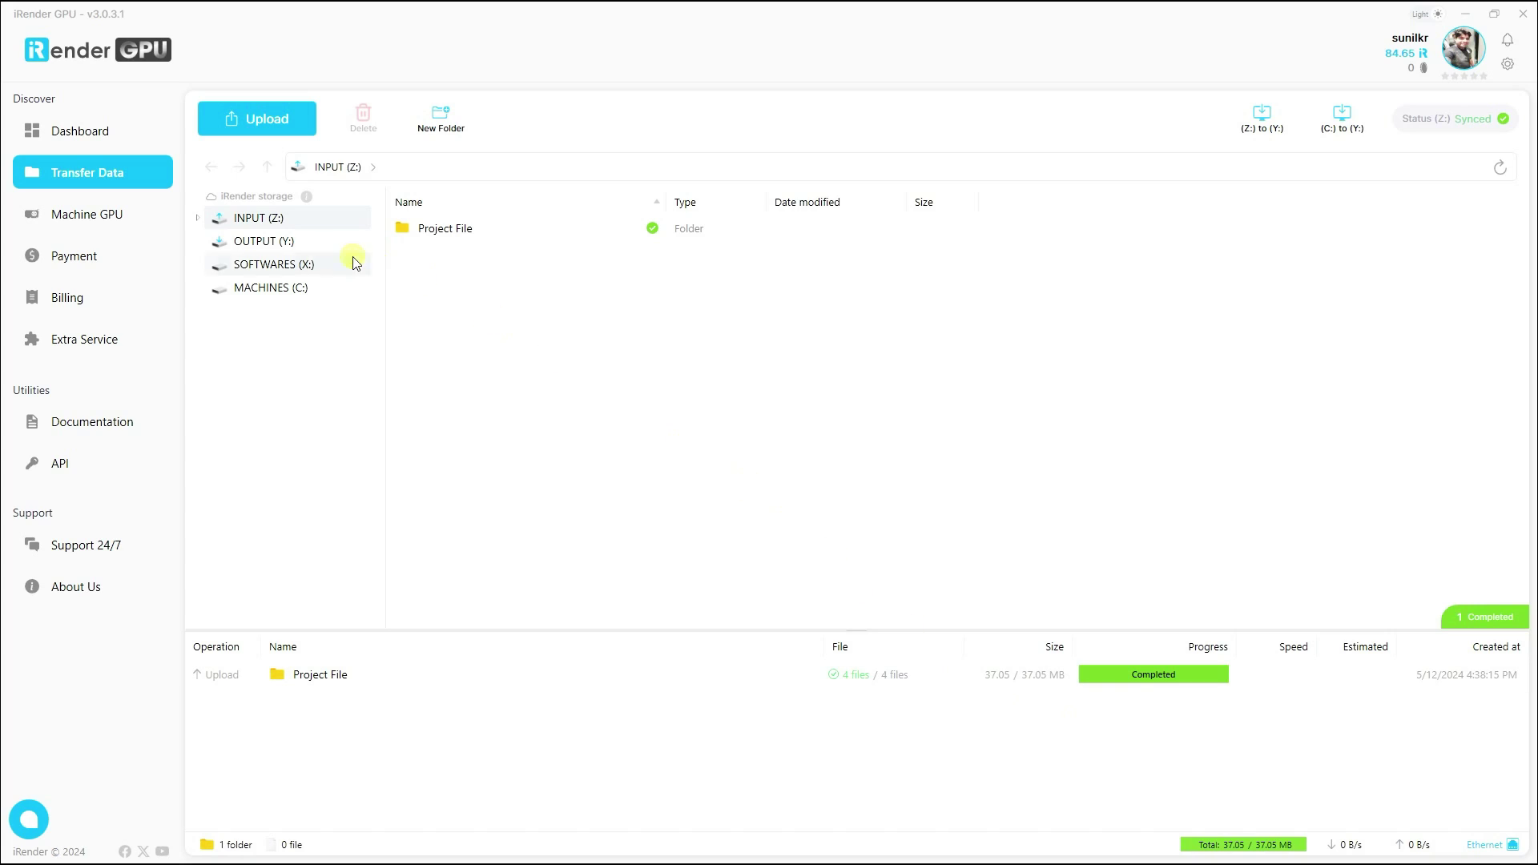
left_click(117, 213)
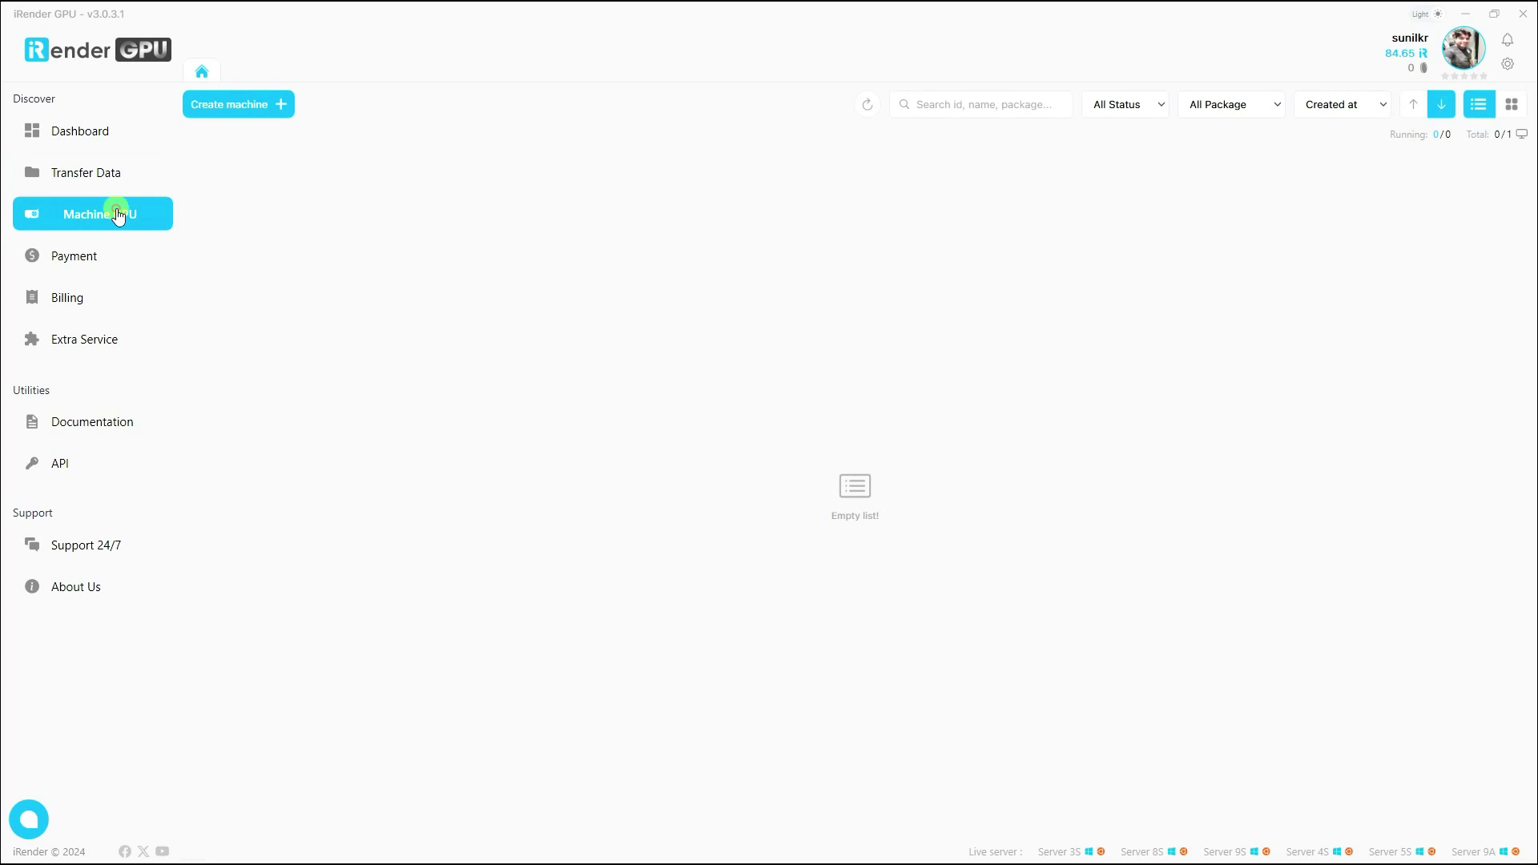
Compare the 1, 2-4 and 6-8 card packages and choose GPU Server 4S with two RTX 4090s.
left_click(208, 111)
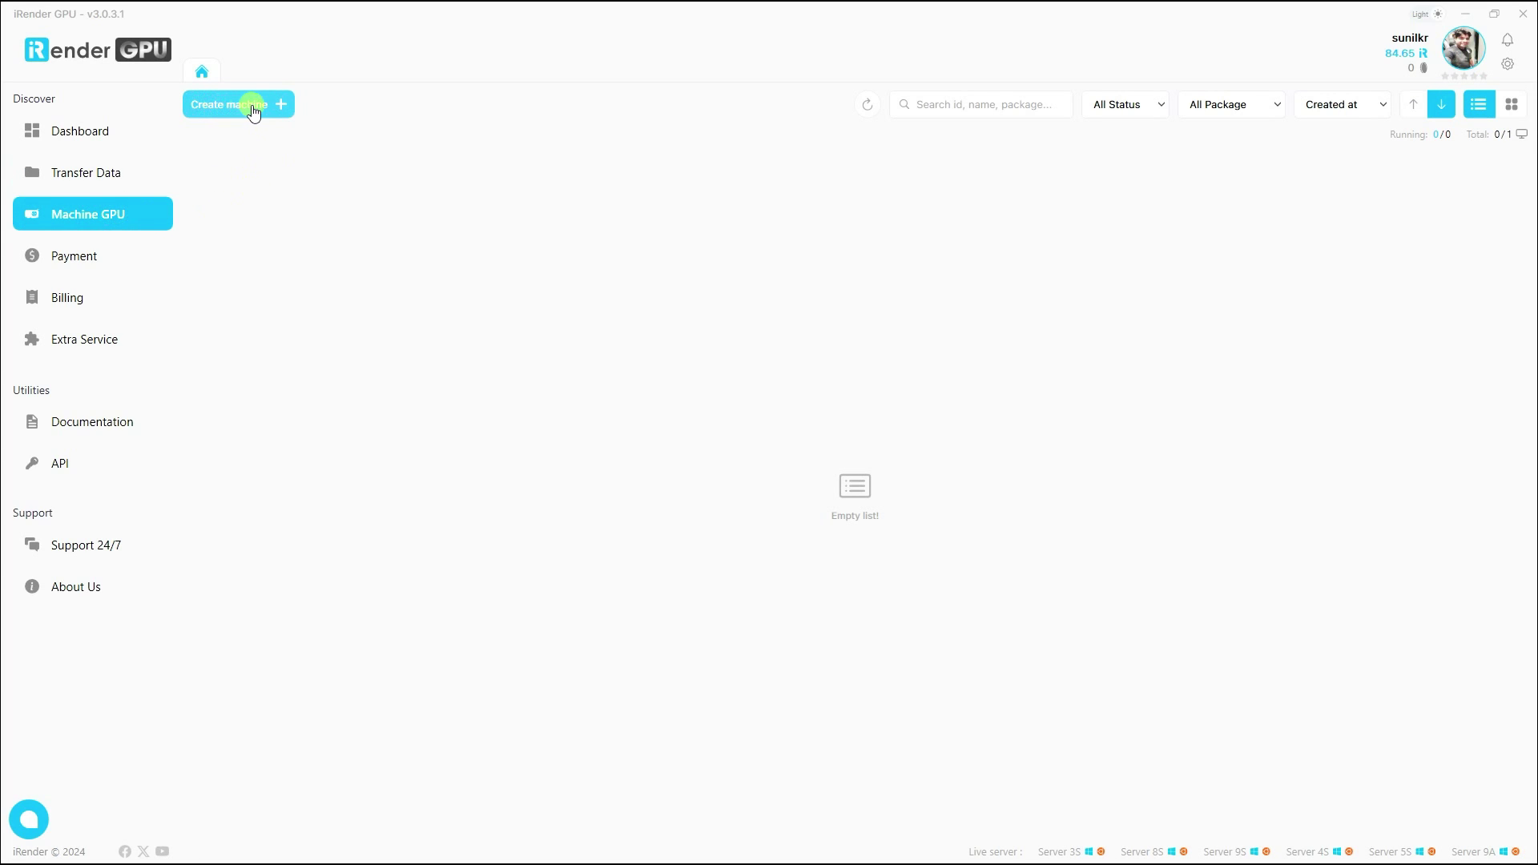
left_click(288, 107)
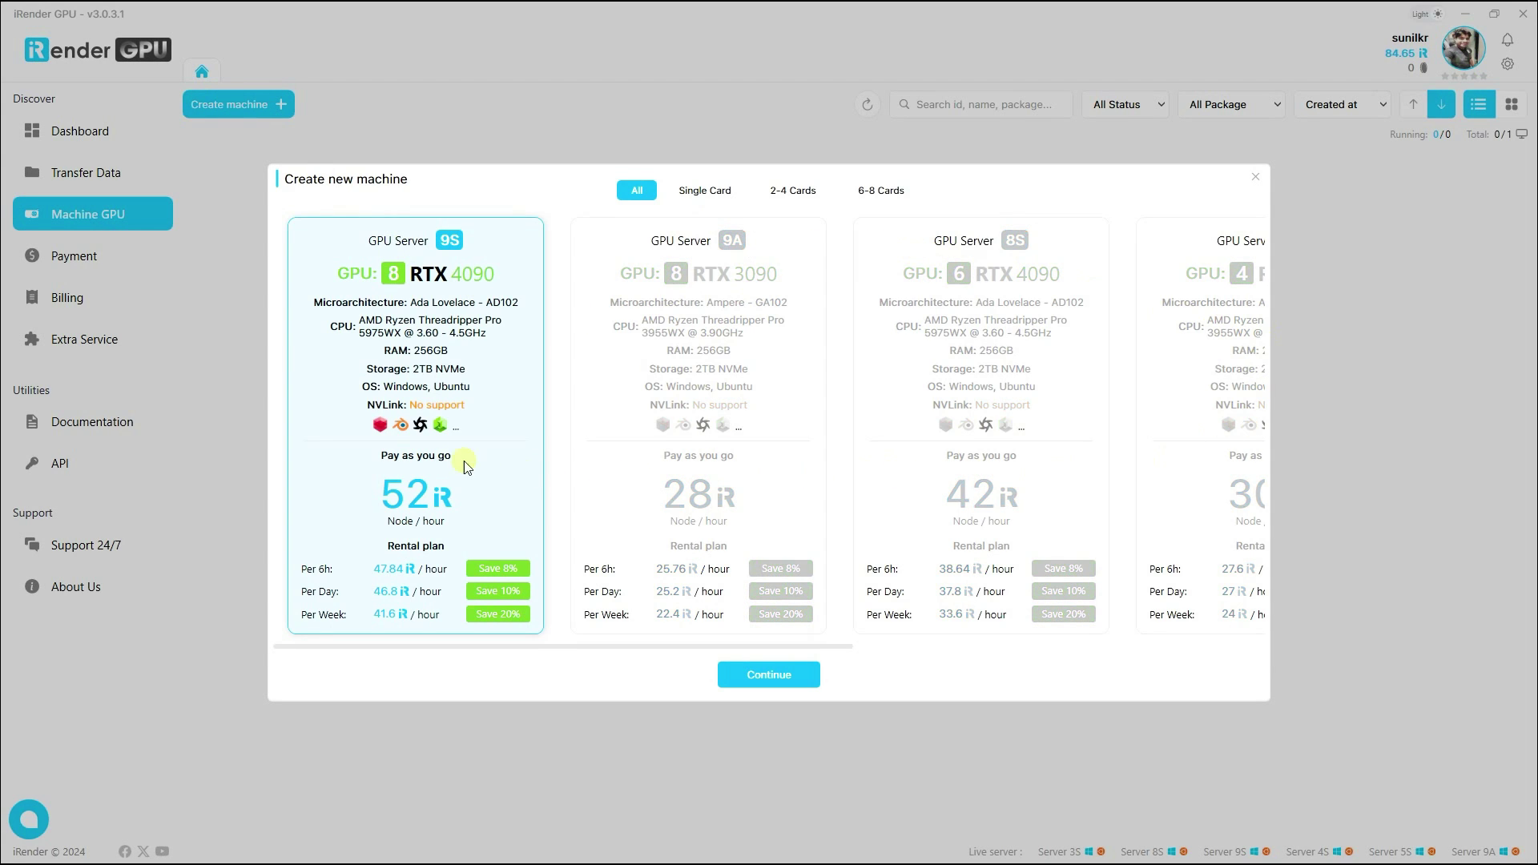
left_click(705, 191)
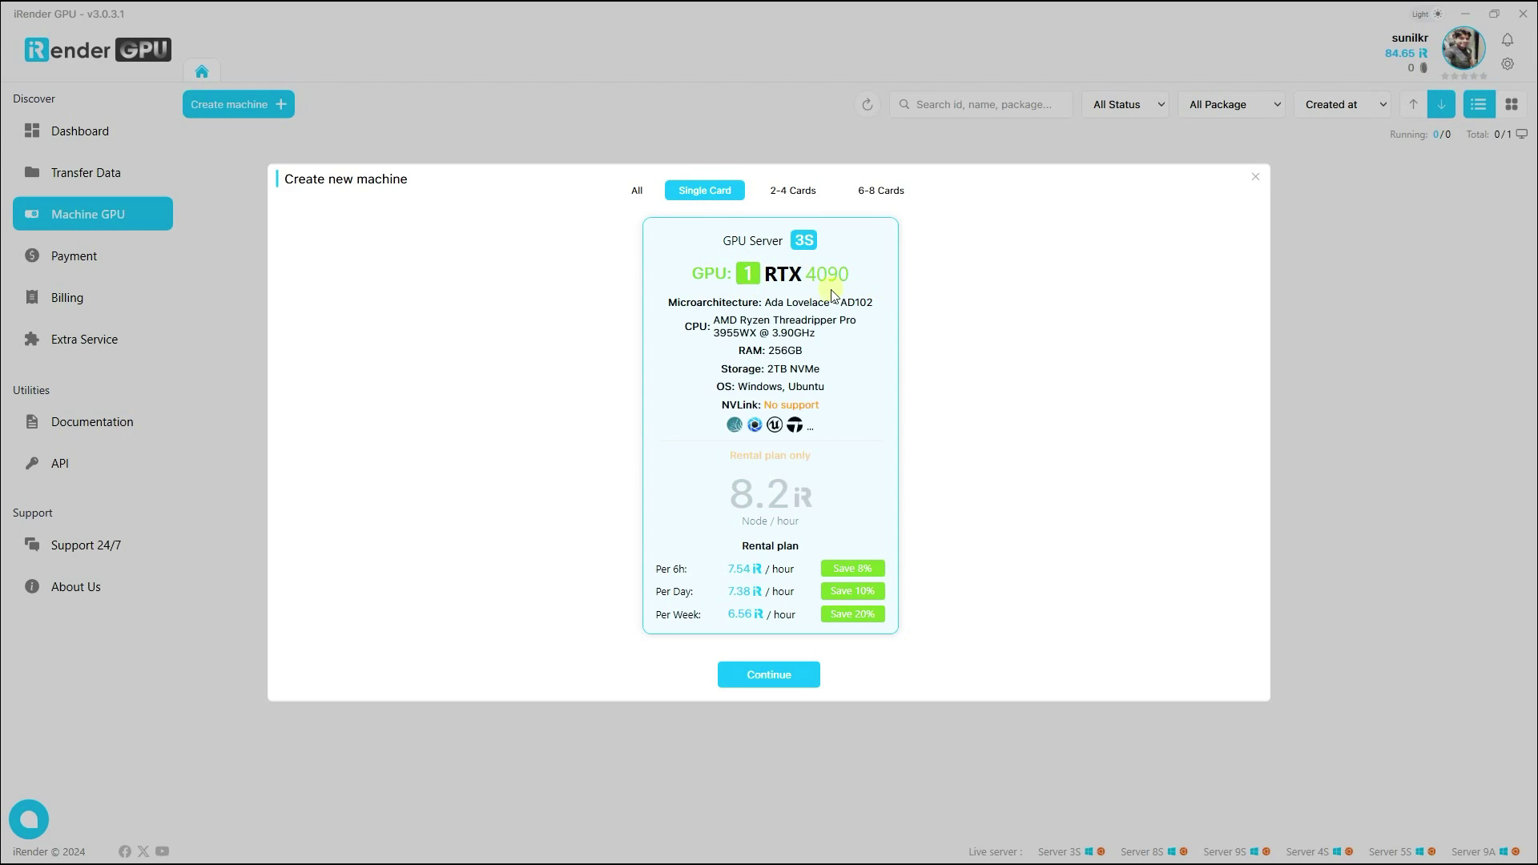
left_click(784, 192)
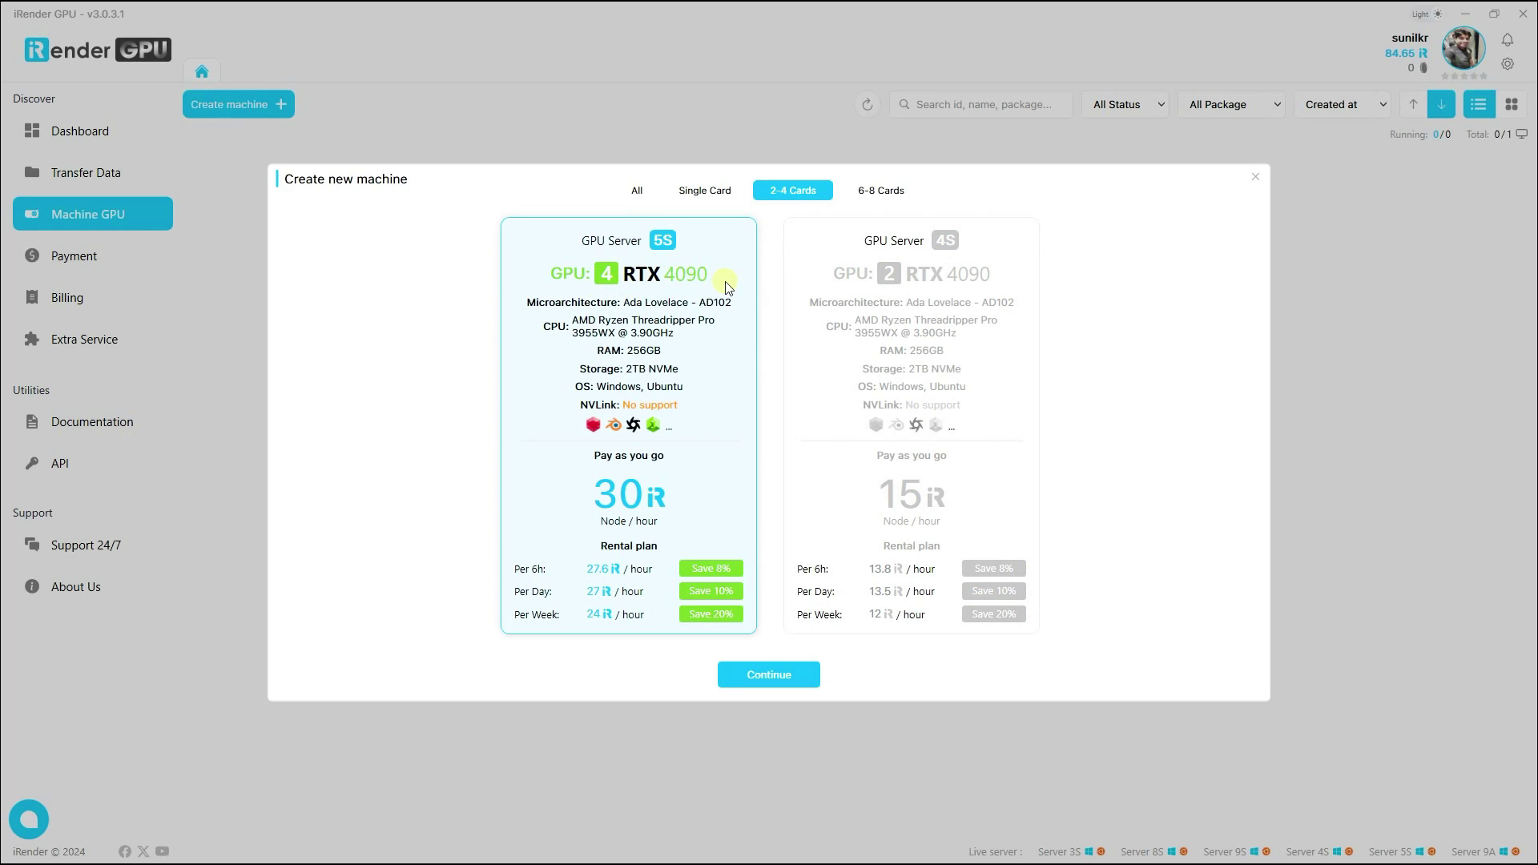
left_click(873, 192)
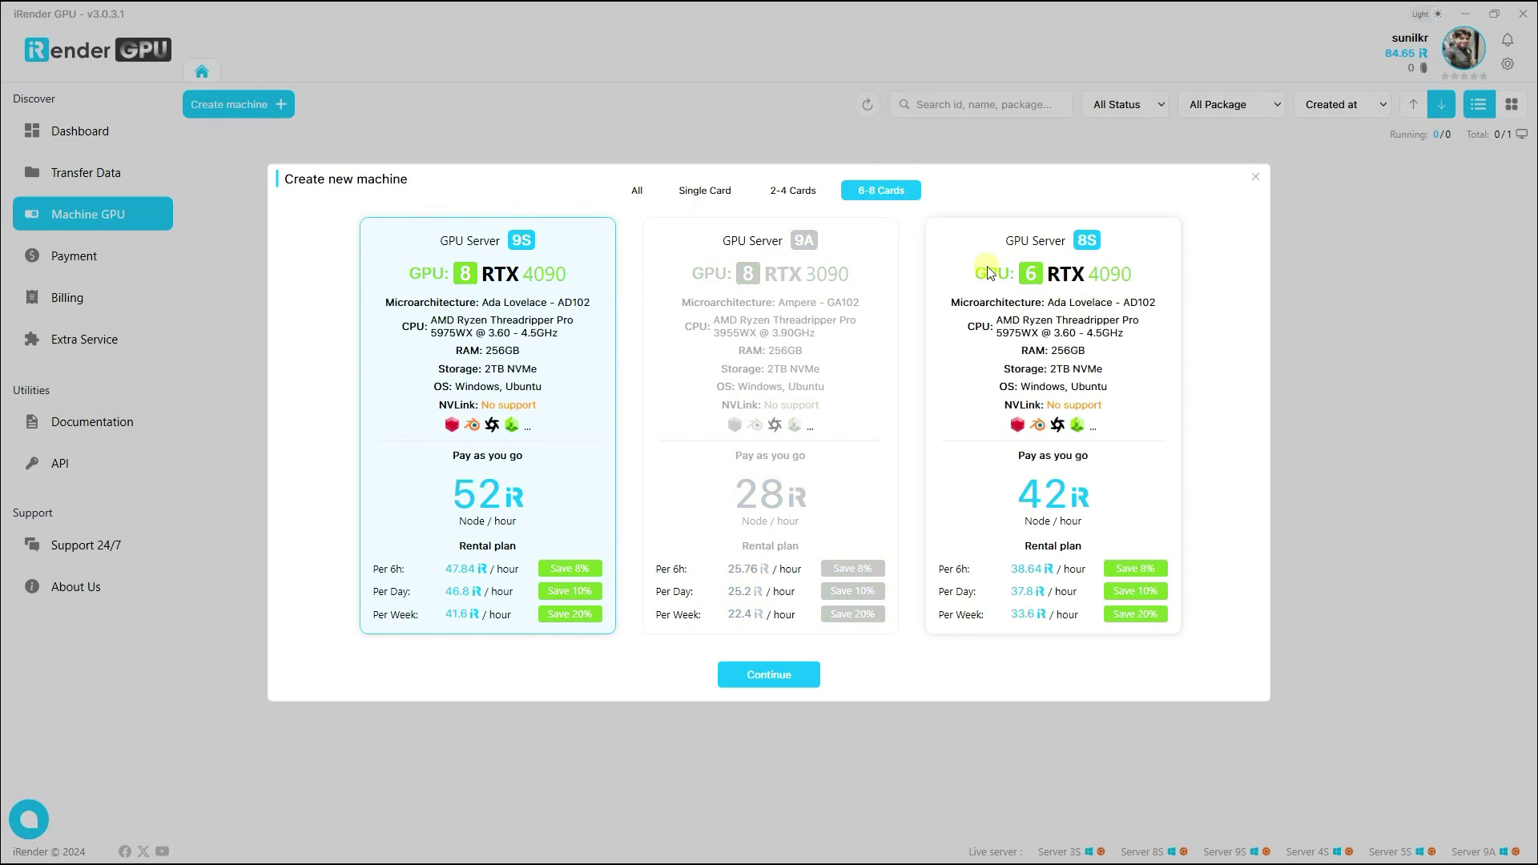
left_click(794, 196)
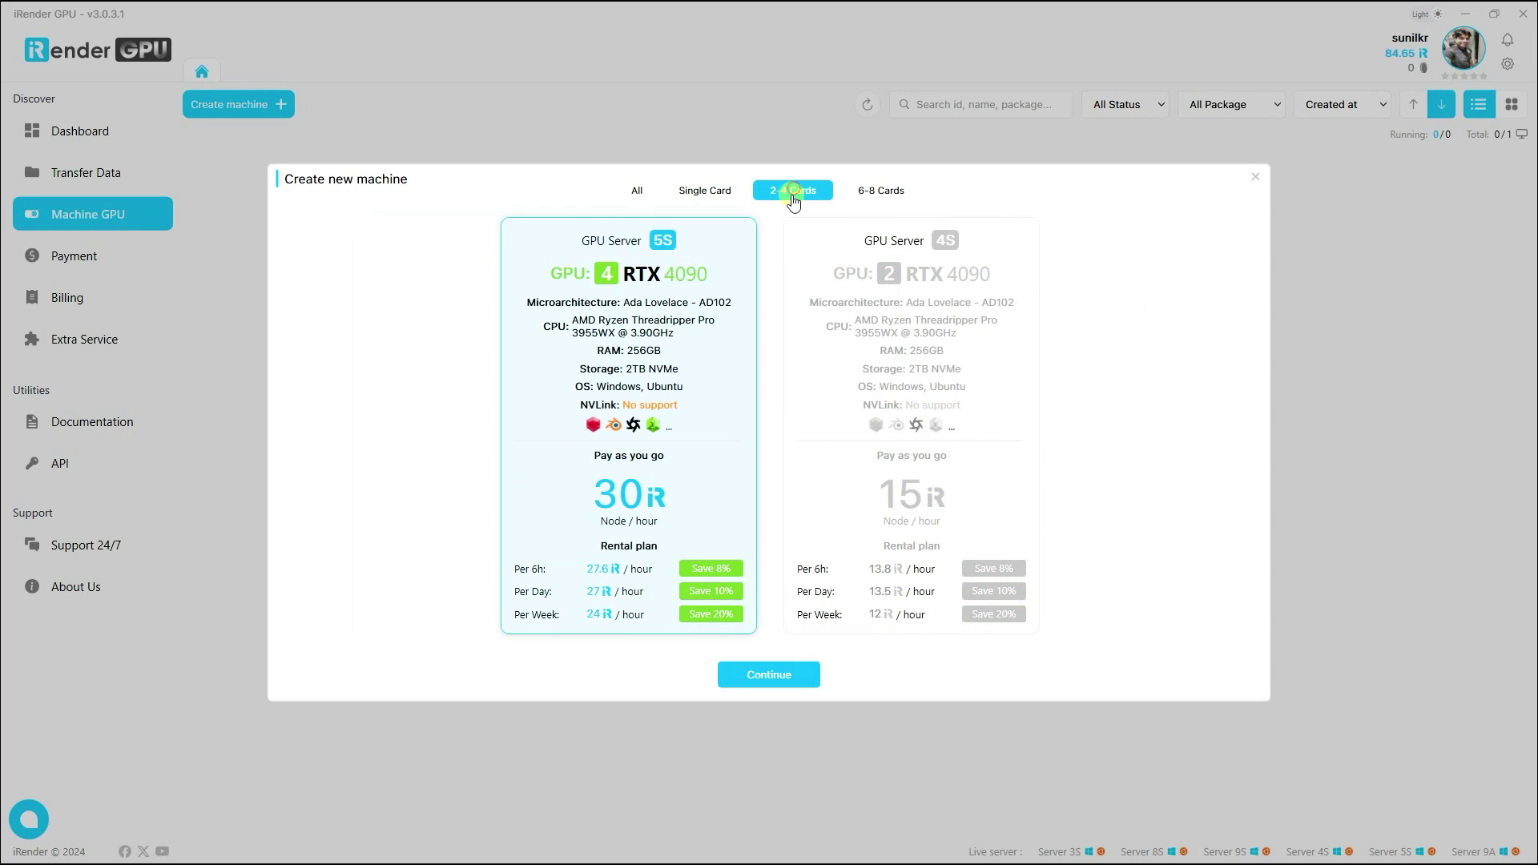
left_click(894, 288)
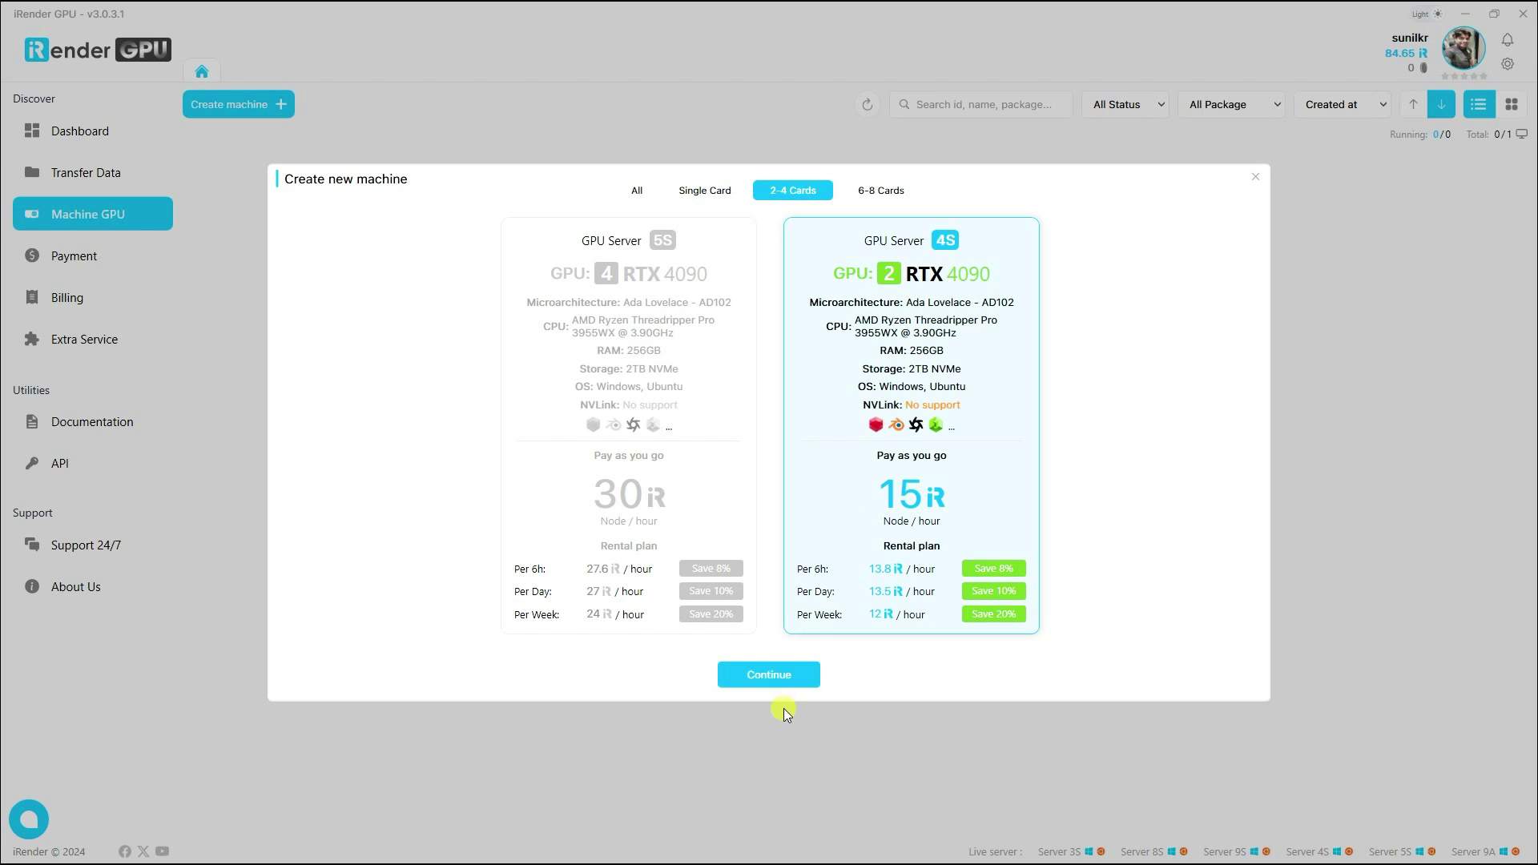
left_click(767, 678)
Name the new machine, choose Windows 11 with Blender pre-installed, and confirm its creation.
left_click(729, 422)
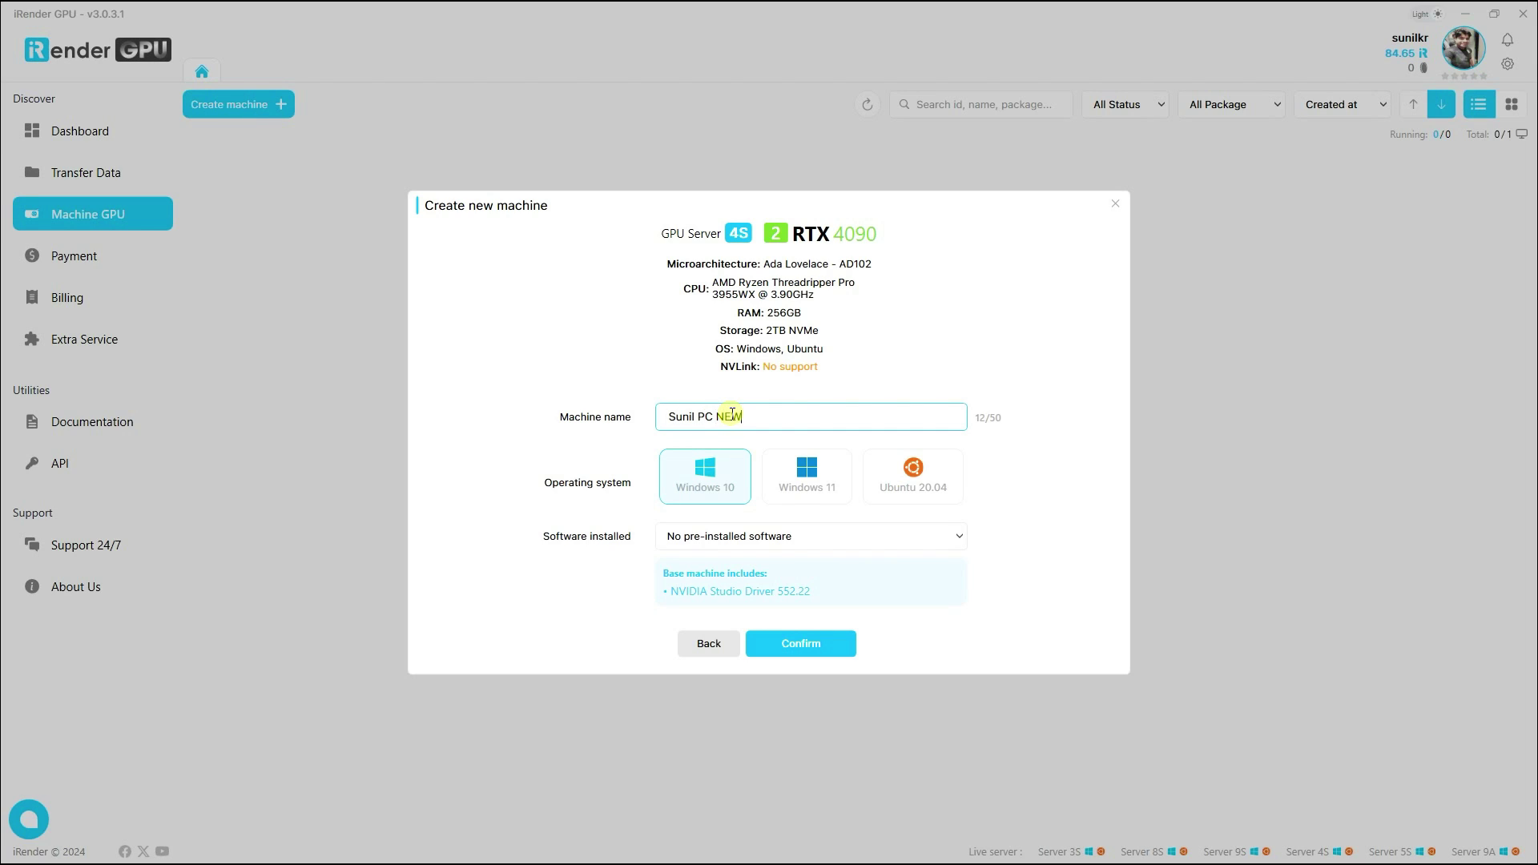
left_click(806, 480)
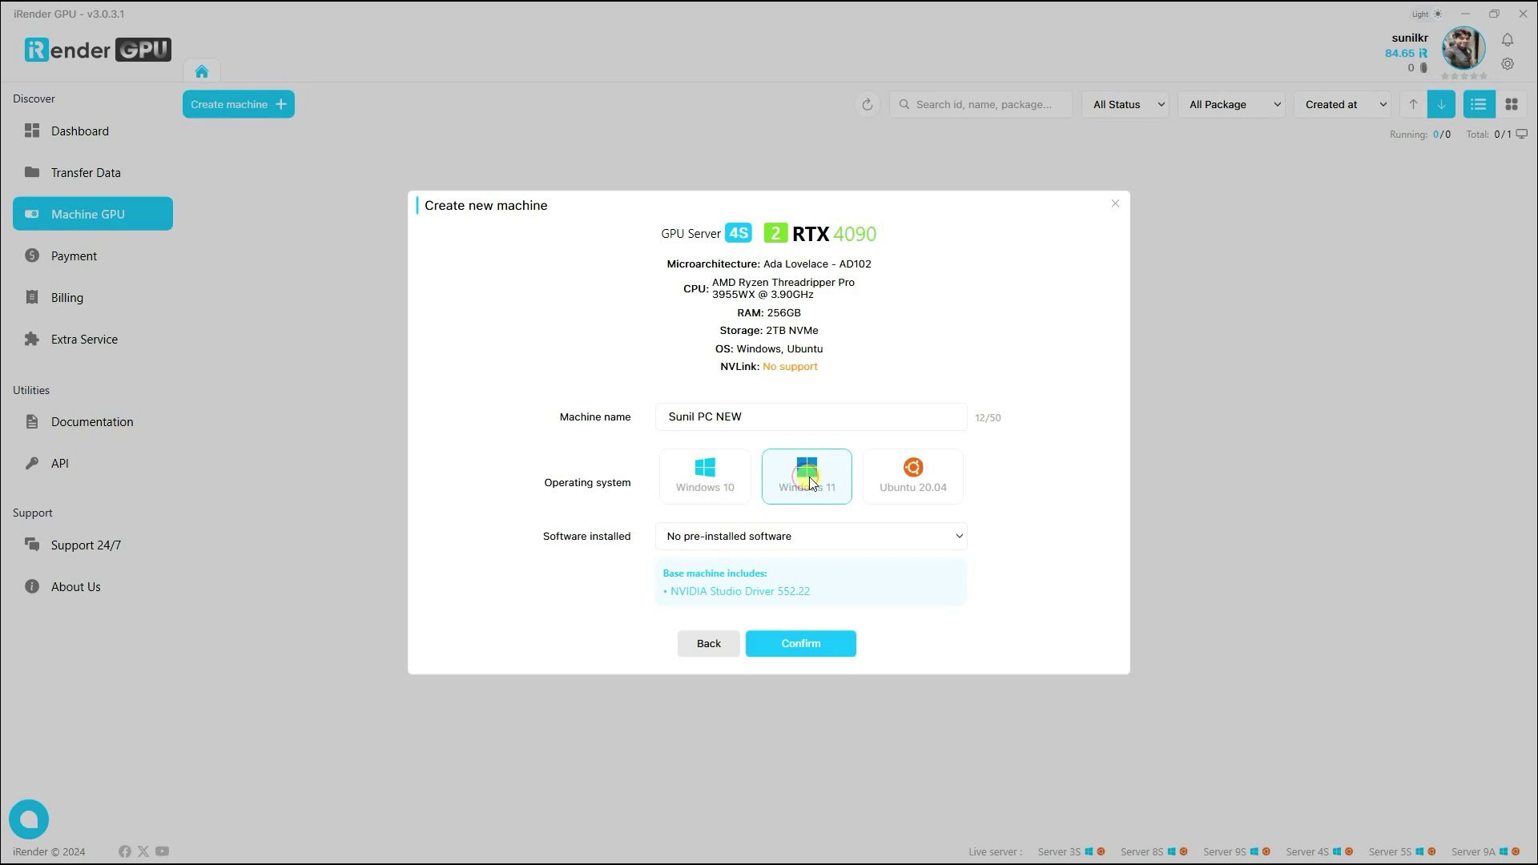
left_click(694, 539)
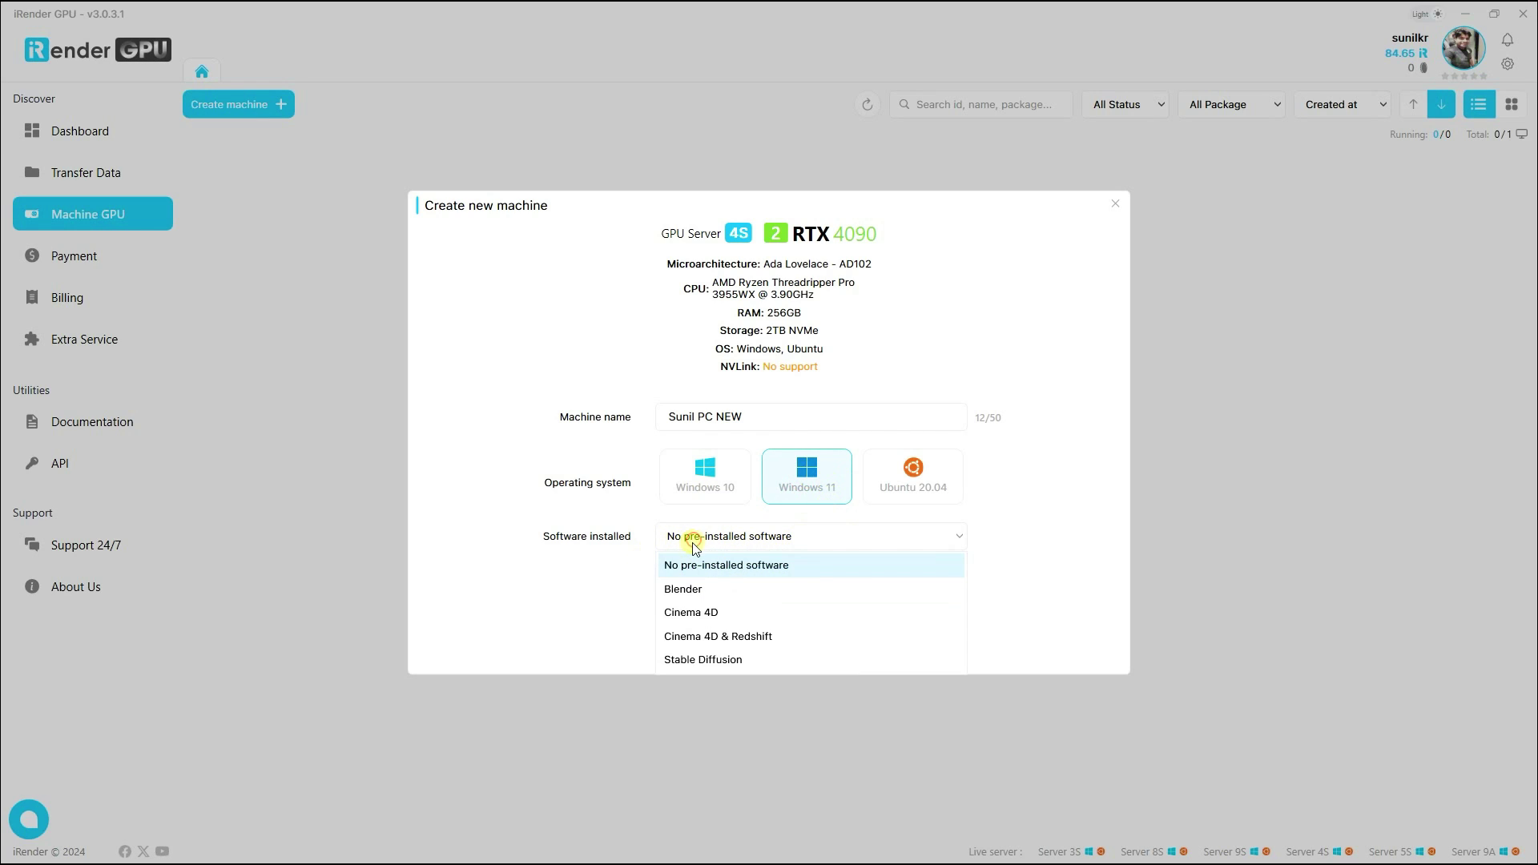
left_click(682, 591)
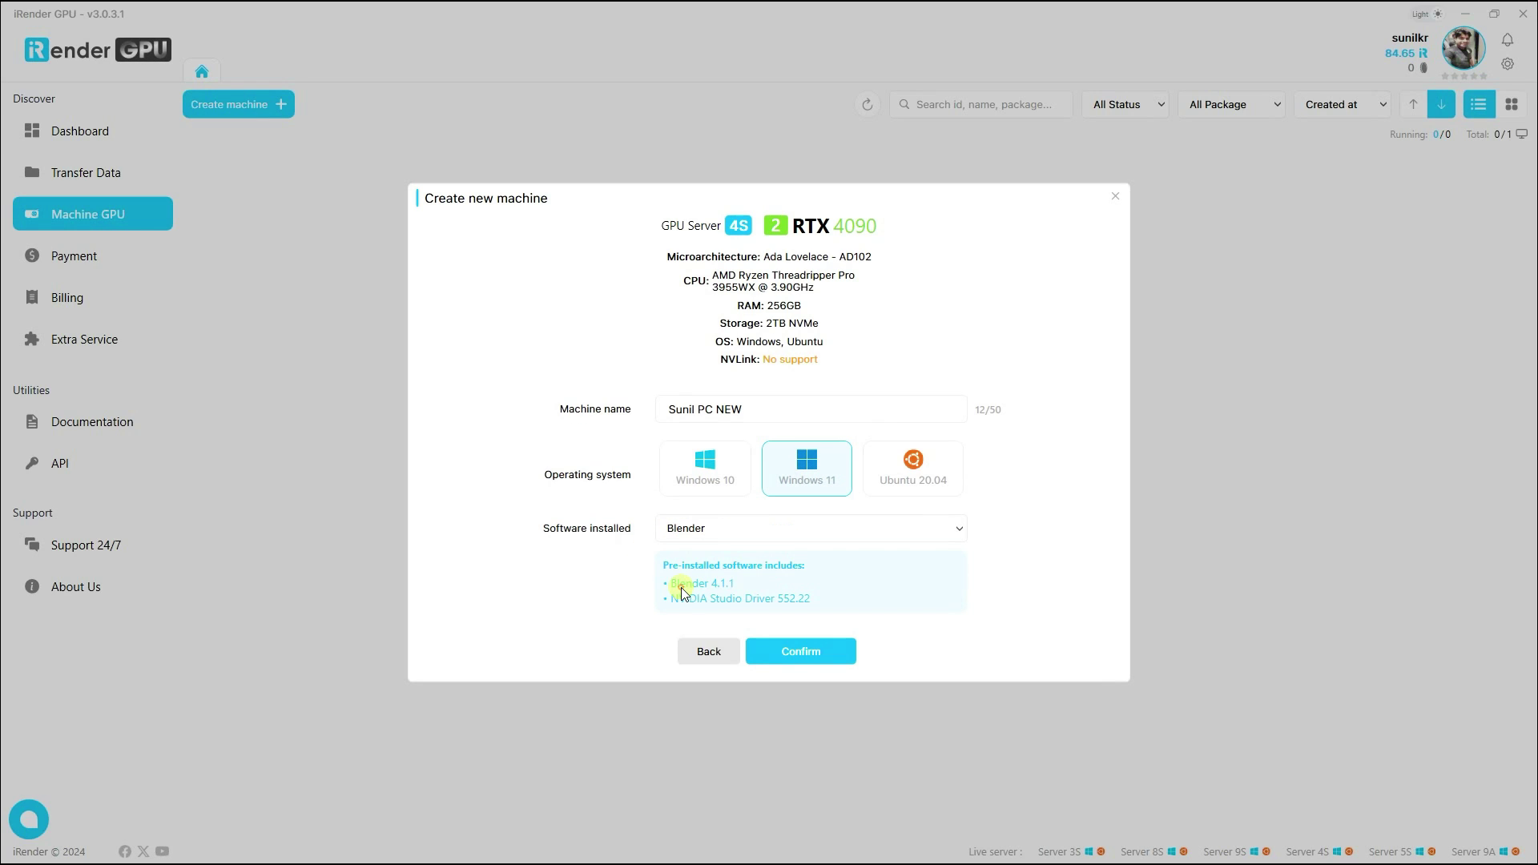
left_click(790, 651)
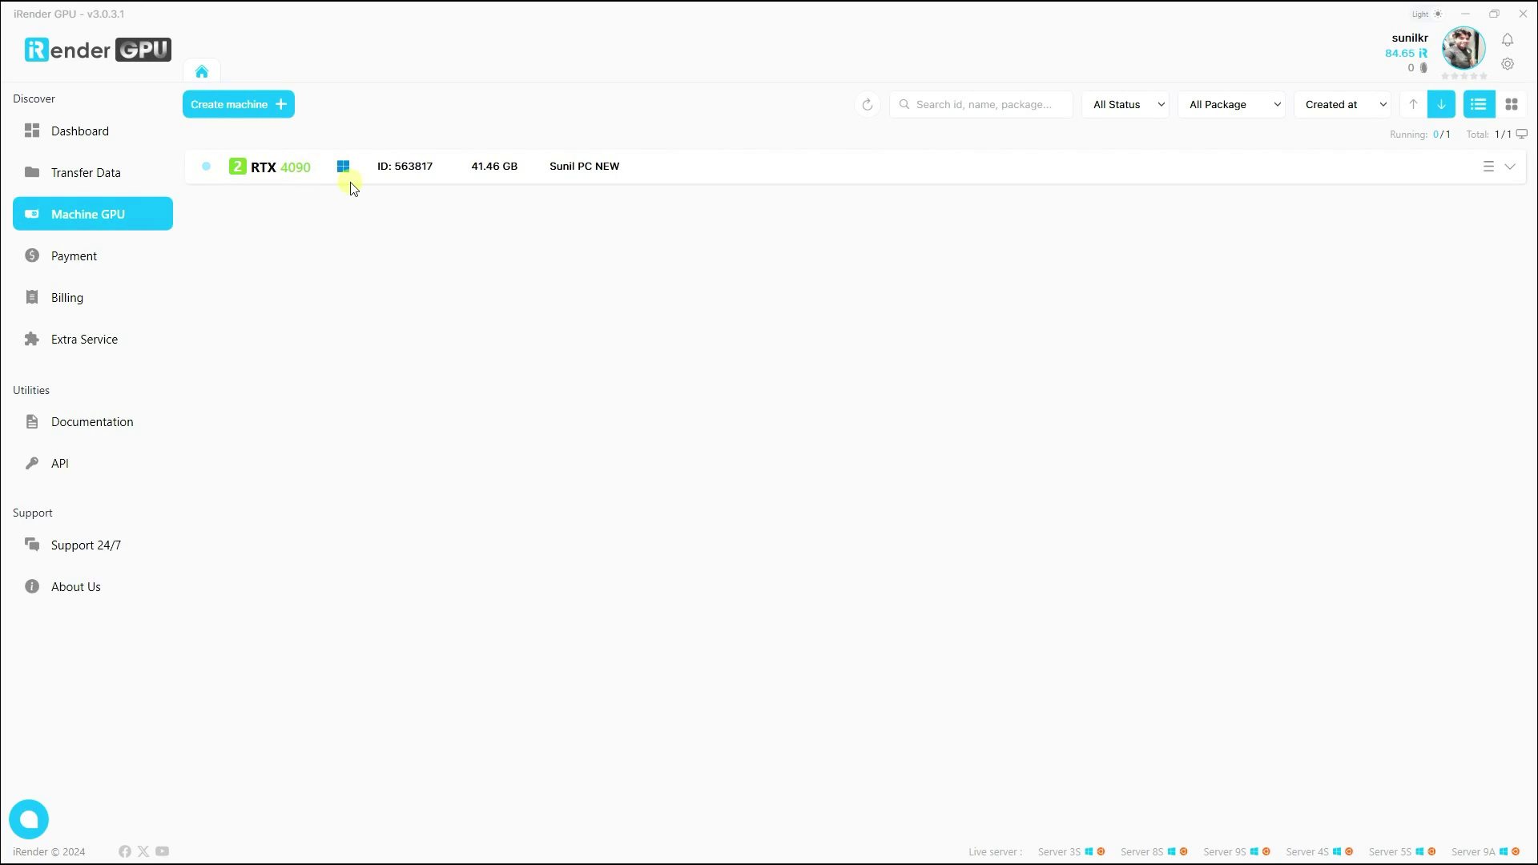
left_click(291, 175)
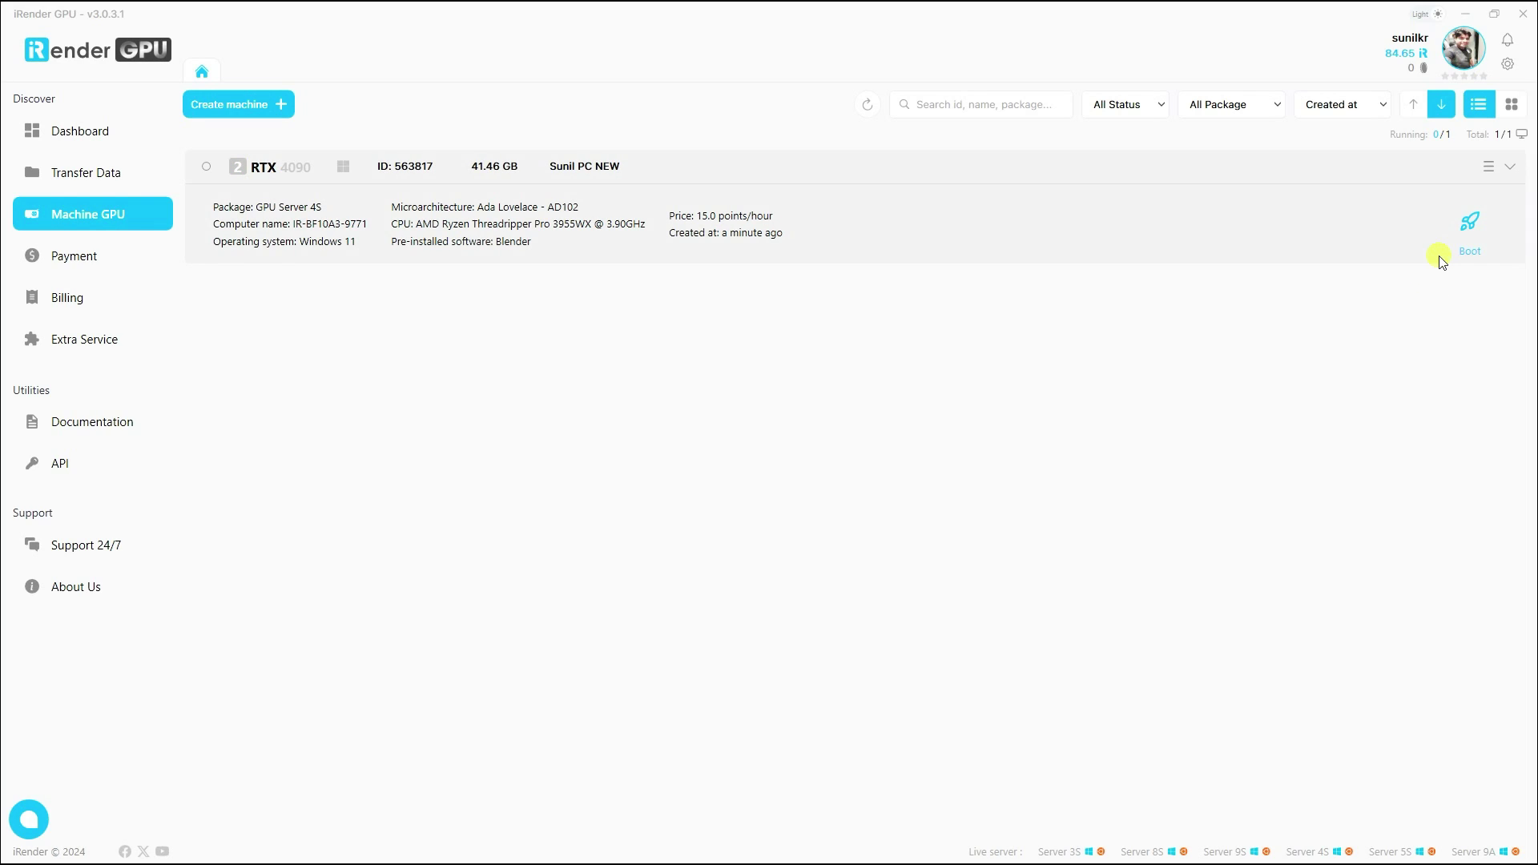
After comparing the Rental plan, boot the machine on Pay as you go at 15.0 points/hour.
left_click(1472, 228)
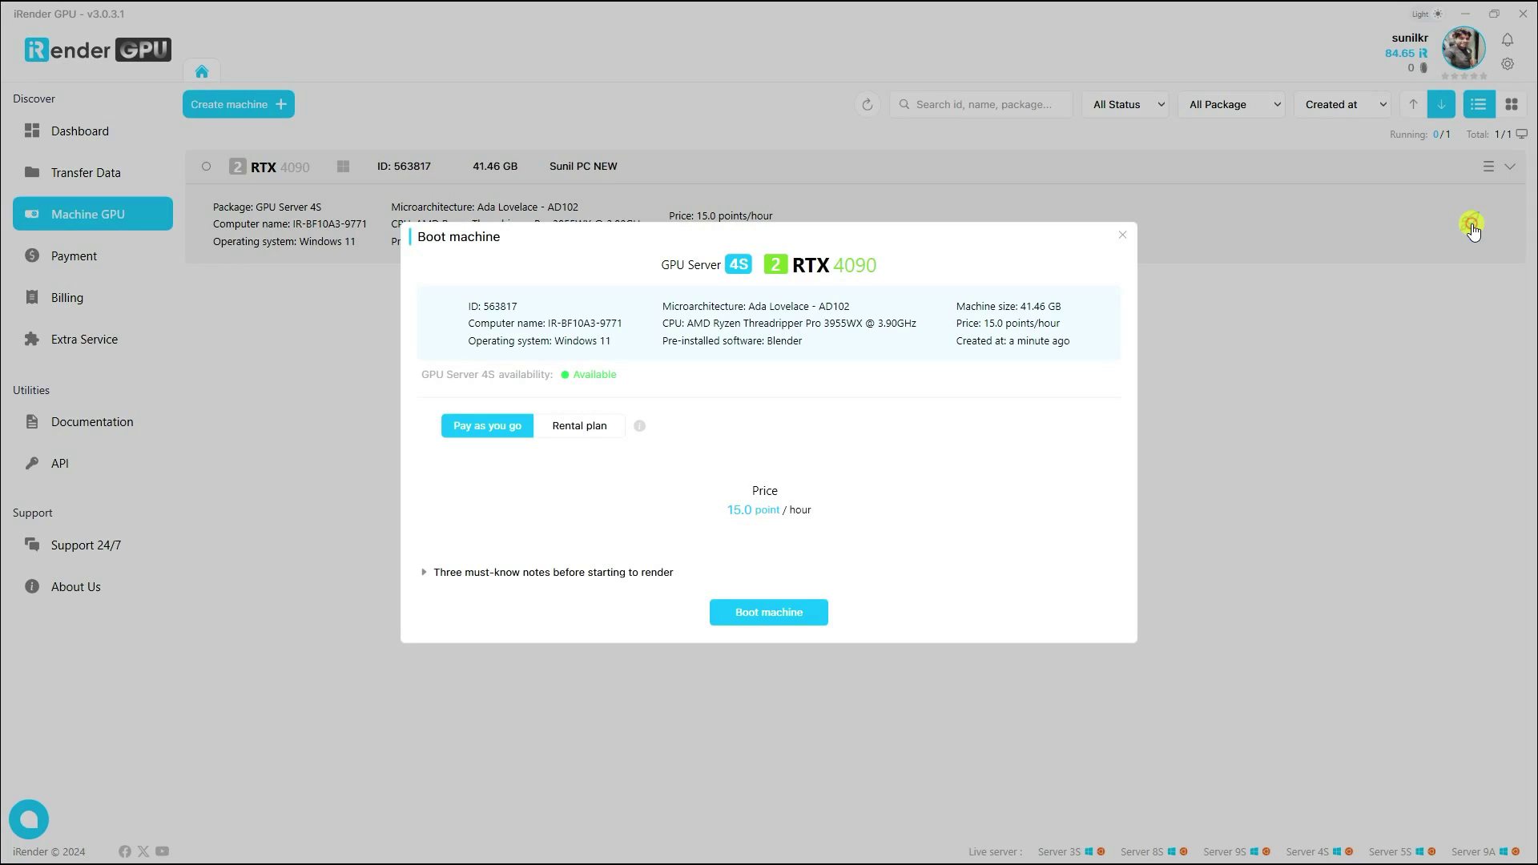
left_click(553, 427)
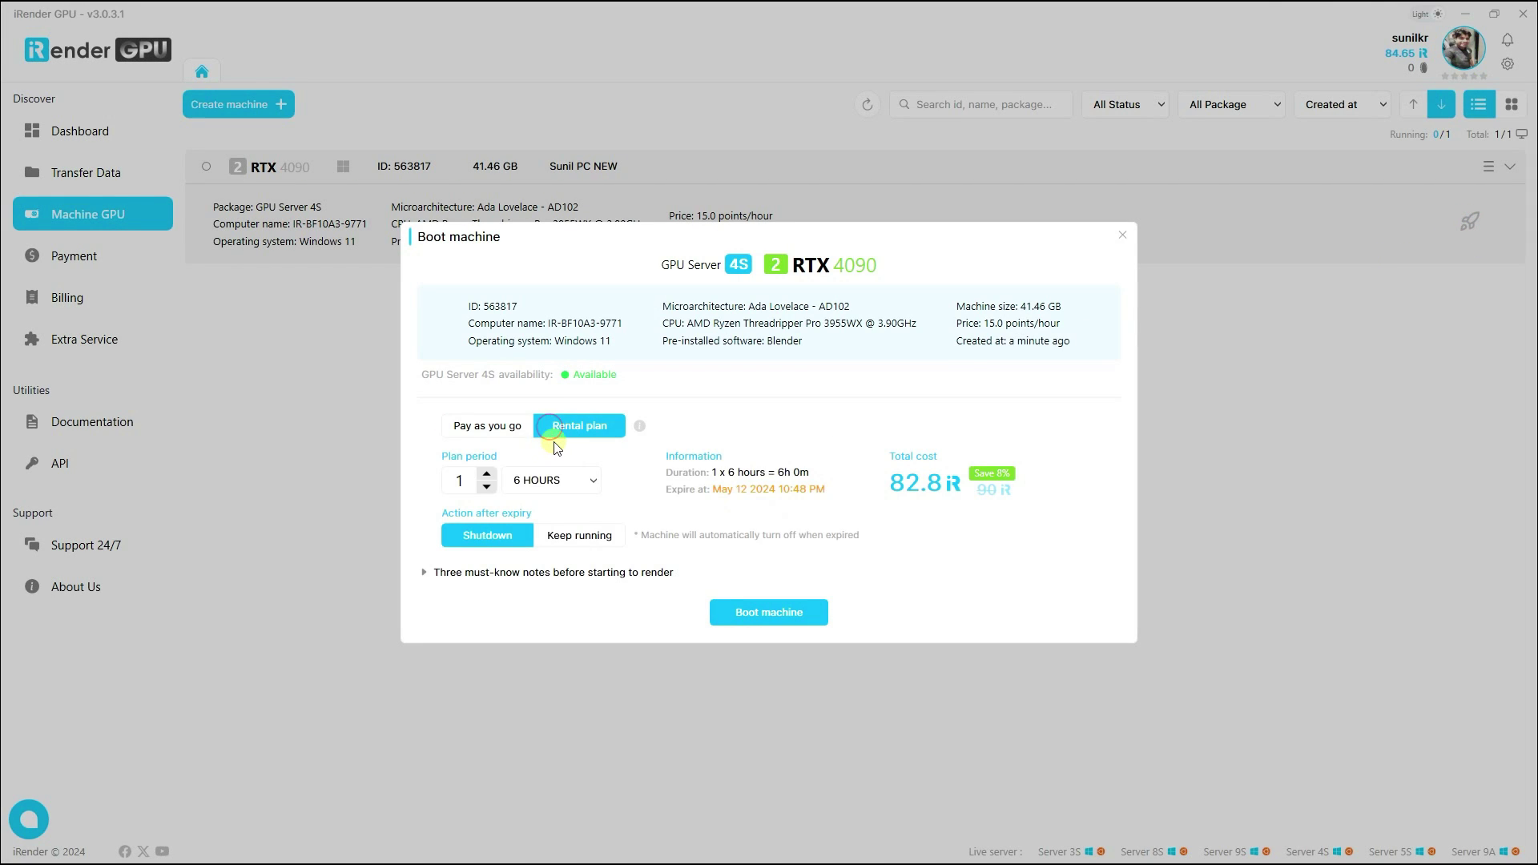
left_click(463, 426)
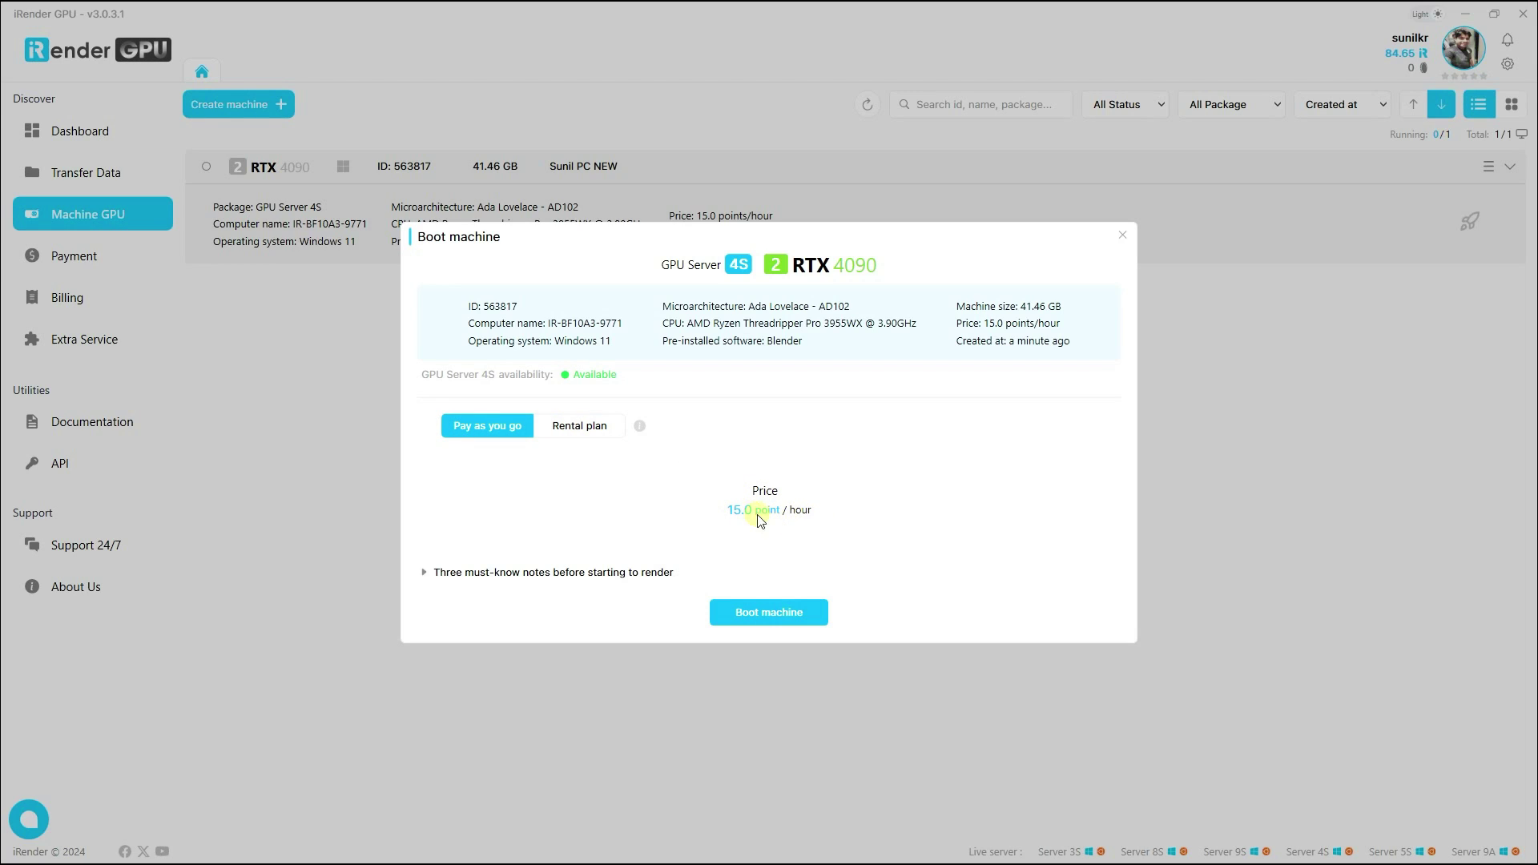
left_click(569, 425)
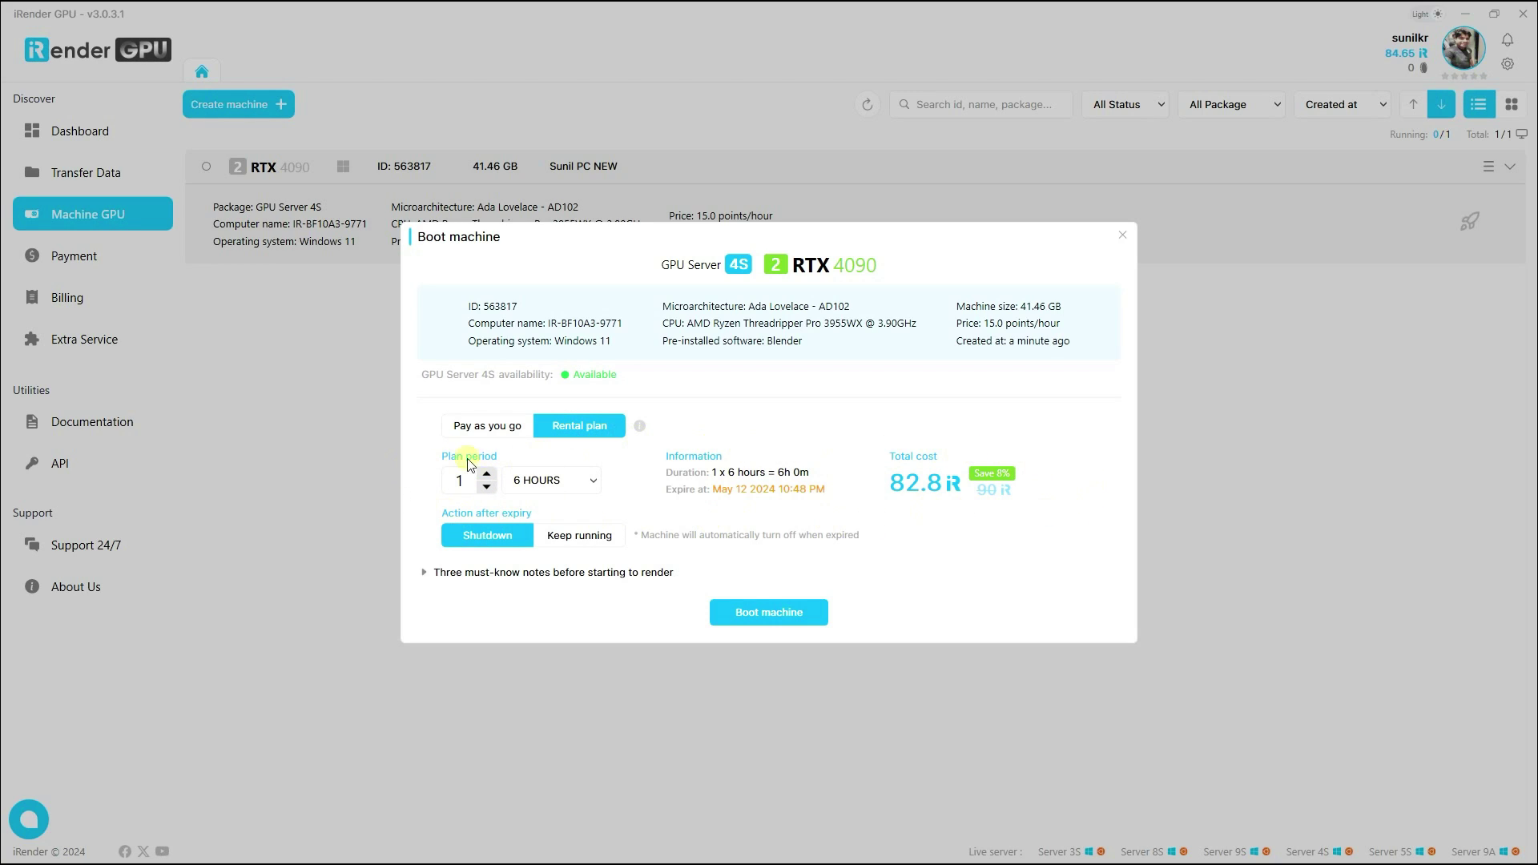
left_click(467, 428)
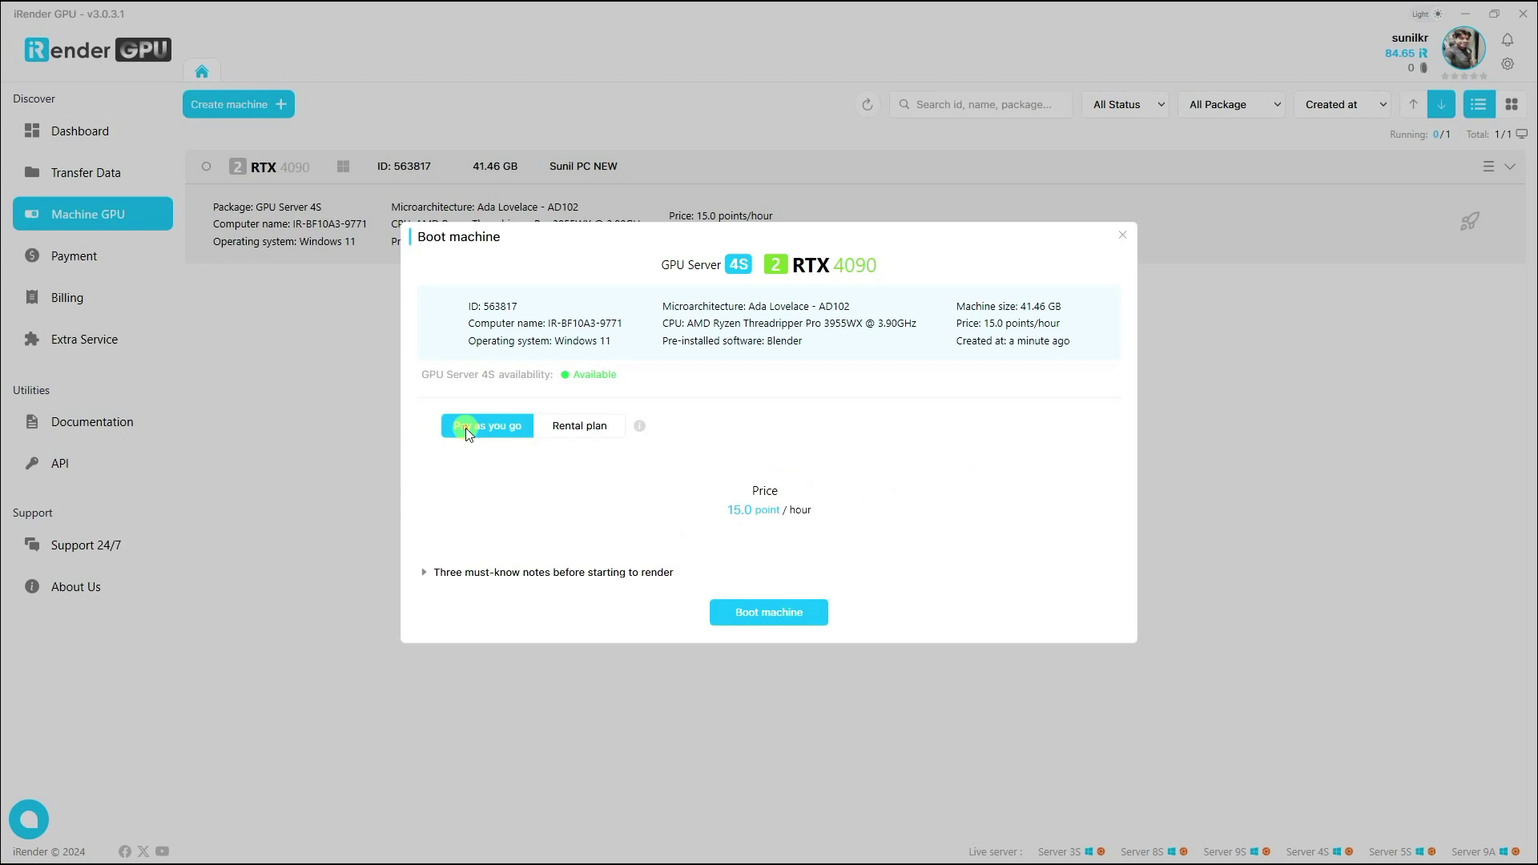
left_click(760, 614)
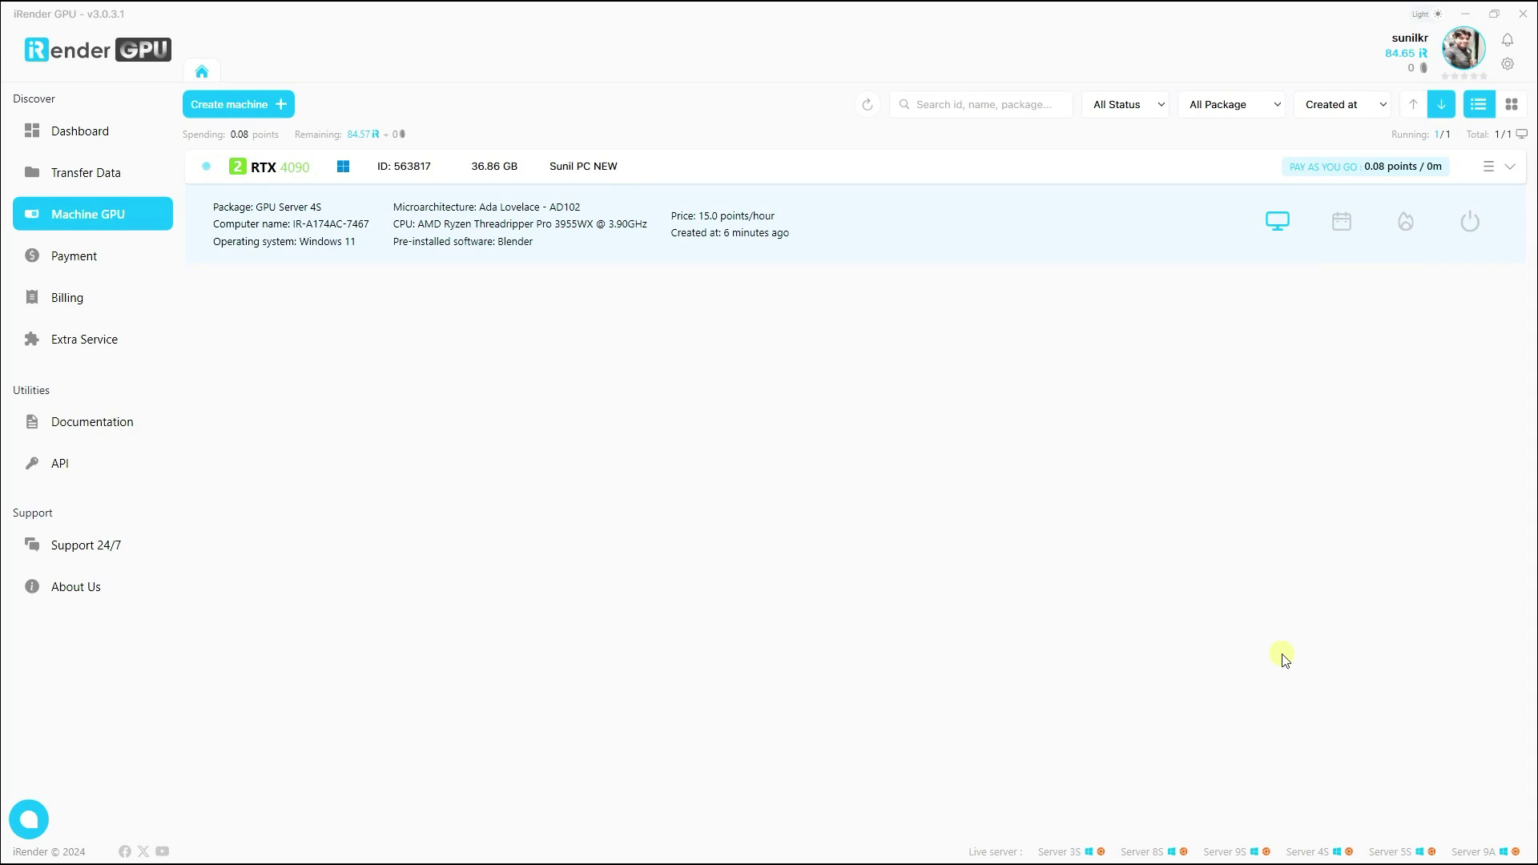
Connect to the running machine's remote desktop and show it full screen.
left_click(1275, 231)
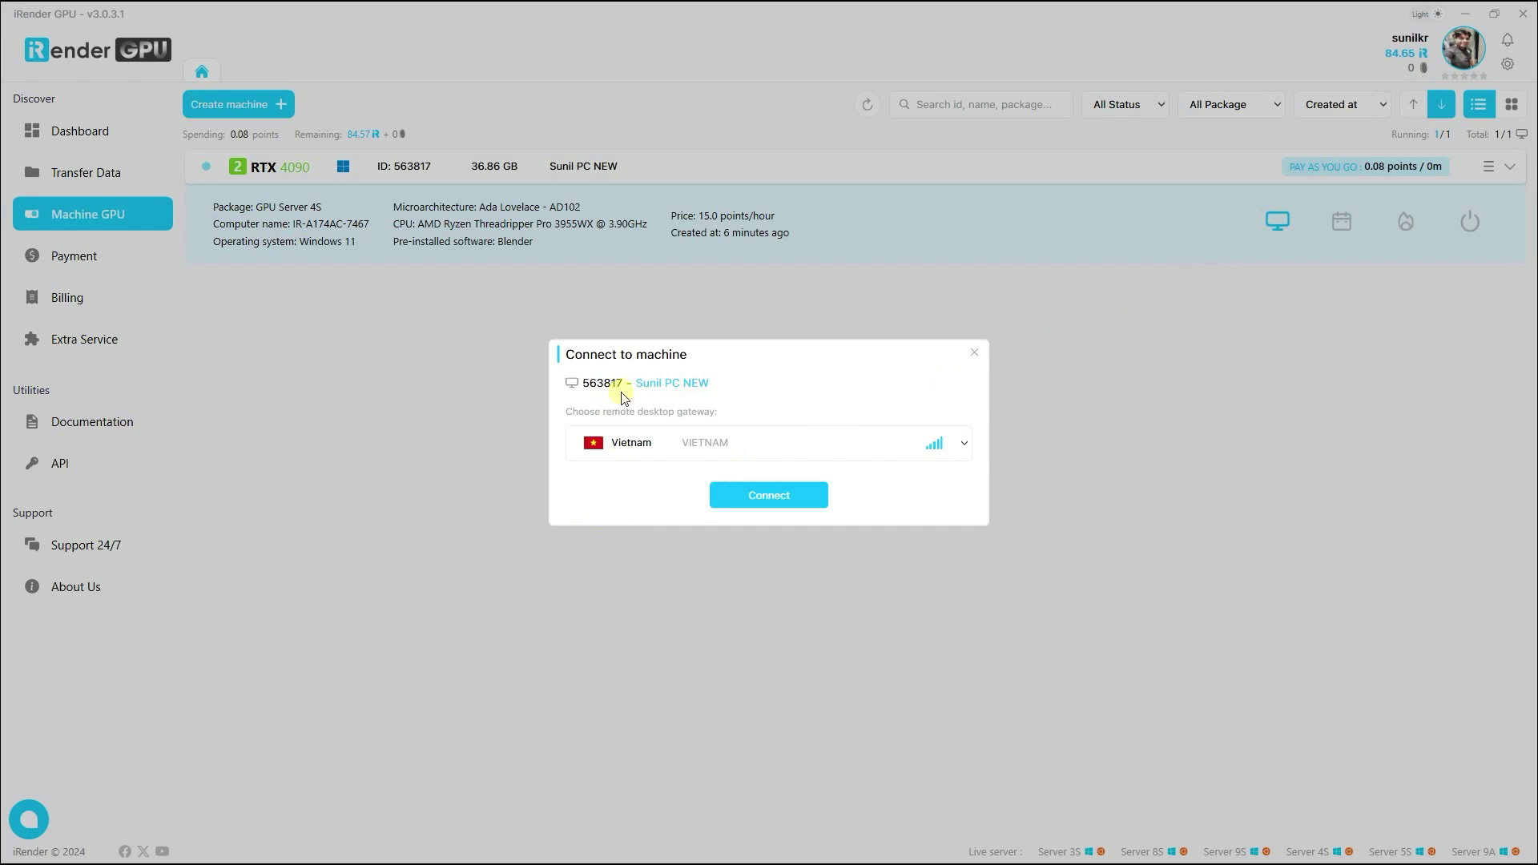
left_click(738, 493)
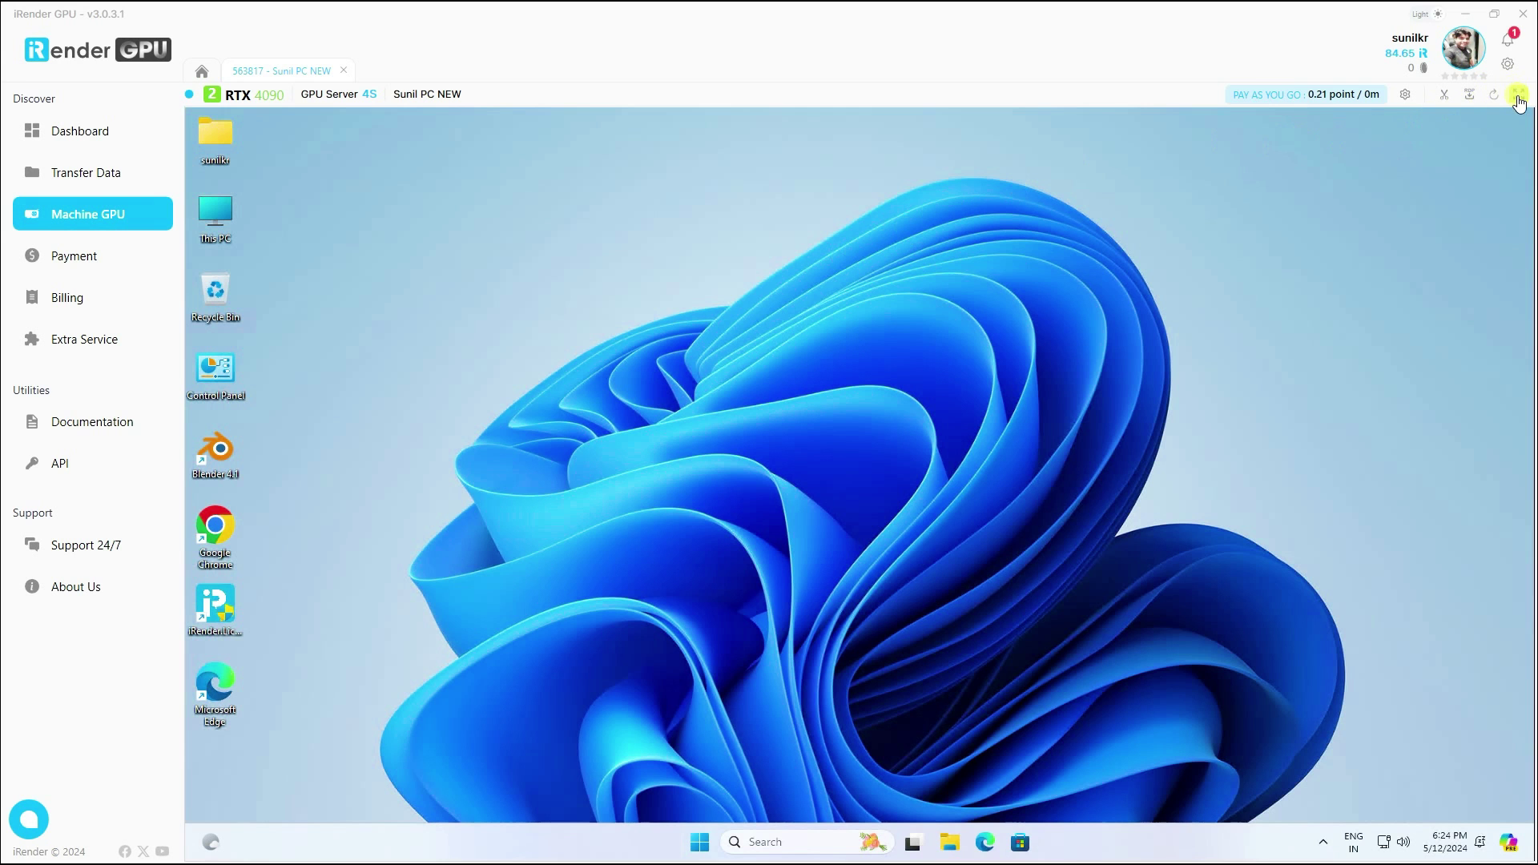
left_click(1518, 94)
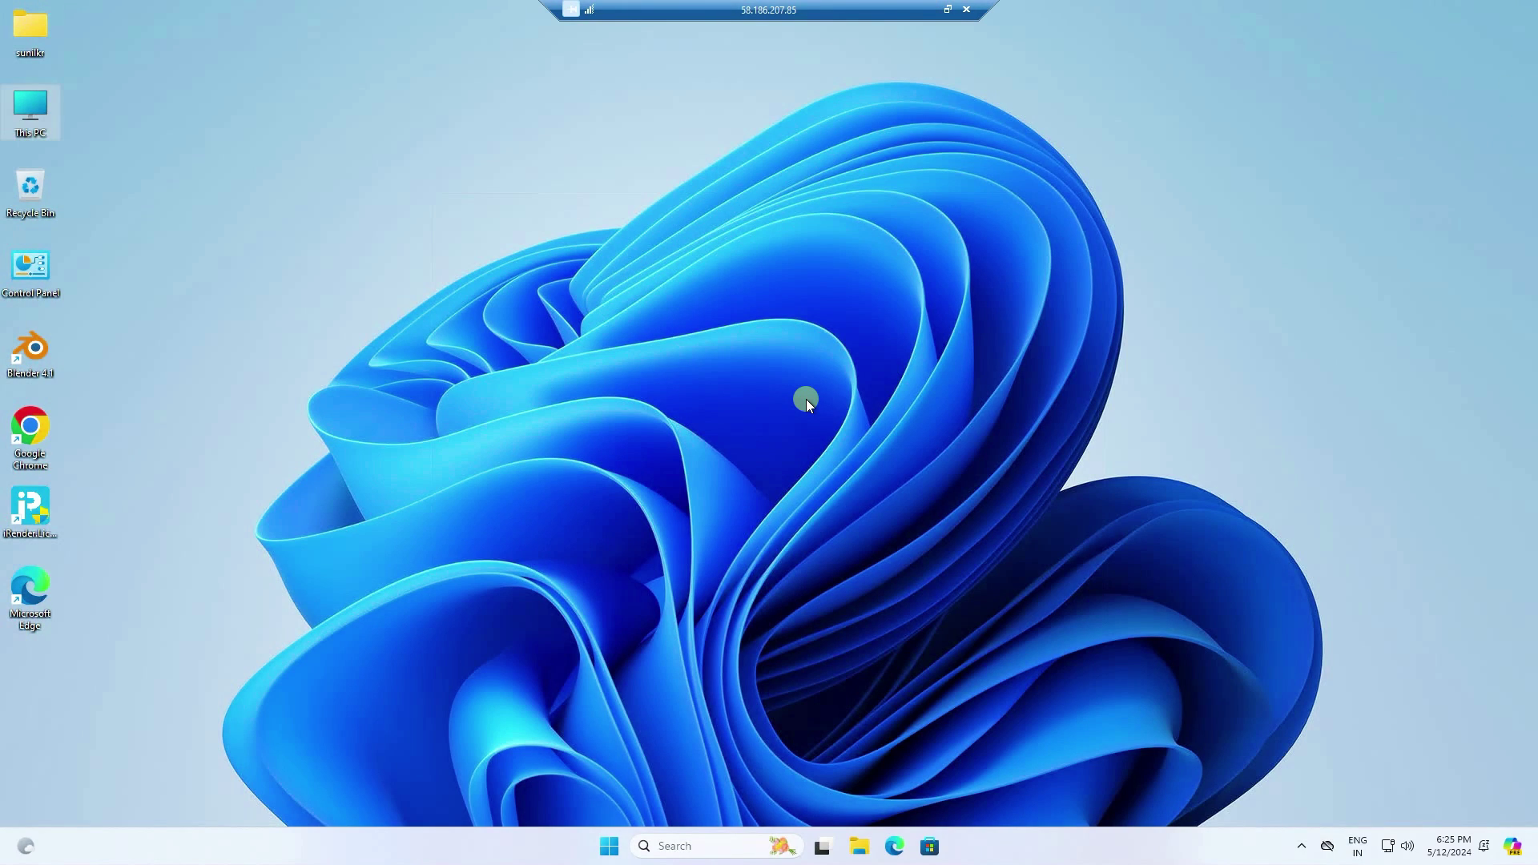
Copy the Project File folder from INPUT (Z:) onto the remote desktop.
double_click(32, 118)
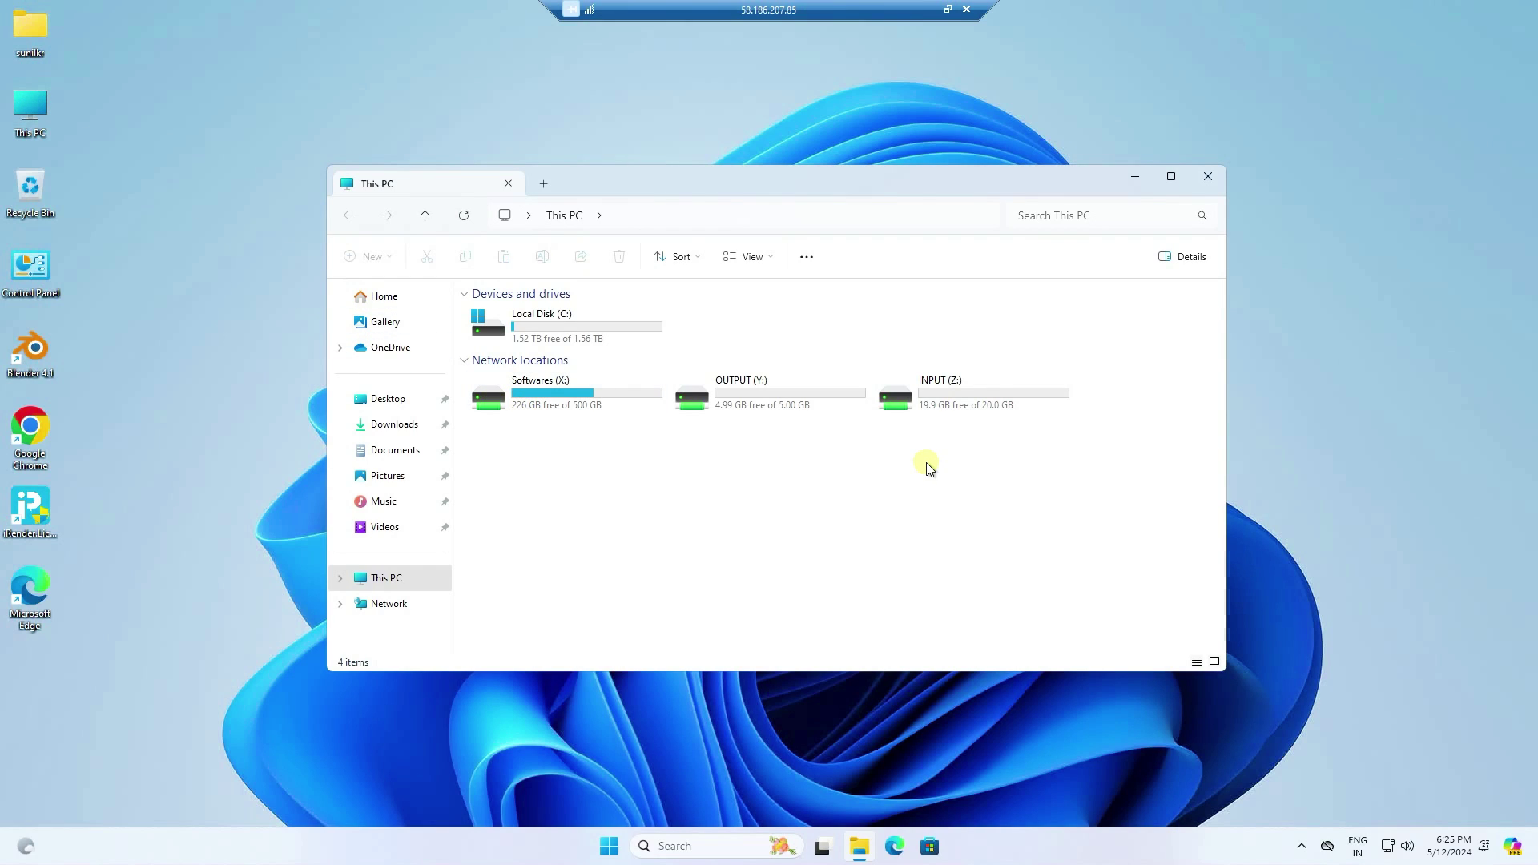
double_click(927, 387)
left_click(523, 317)
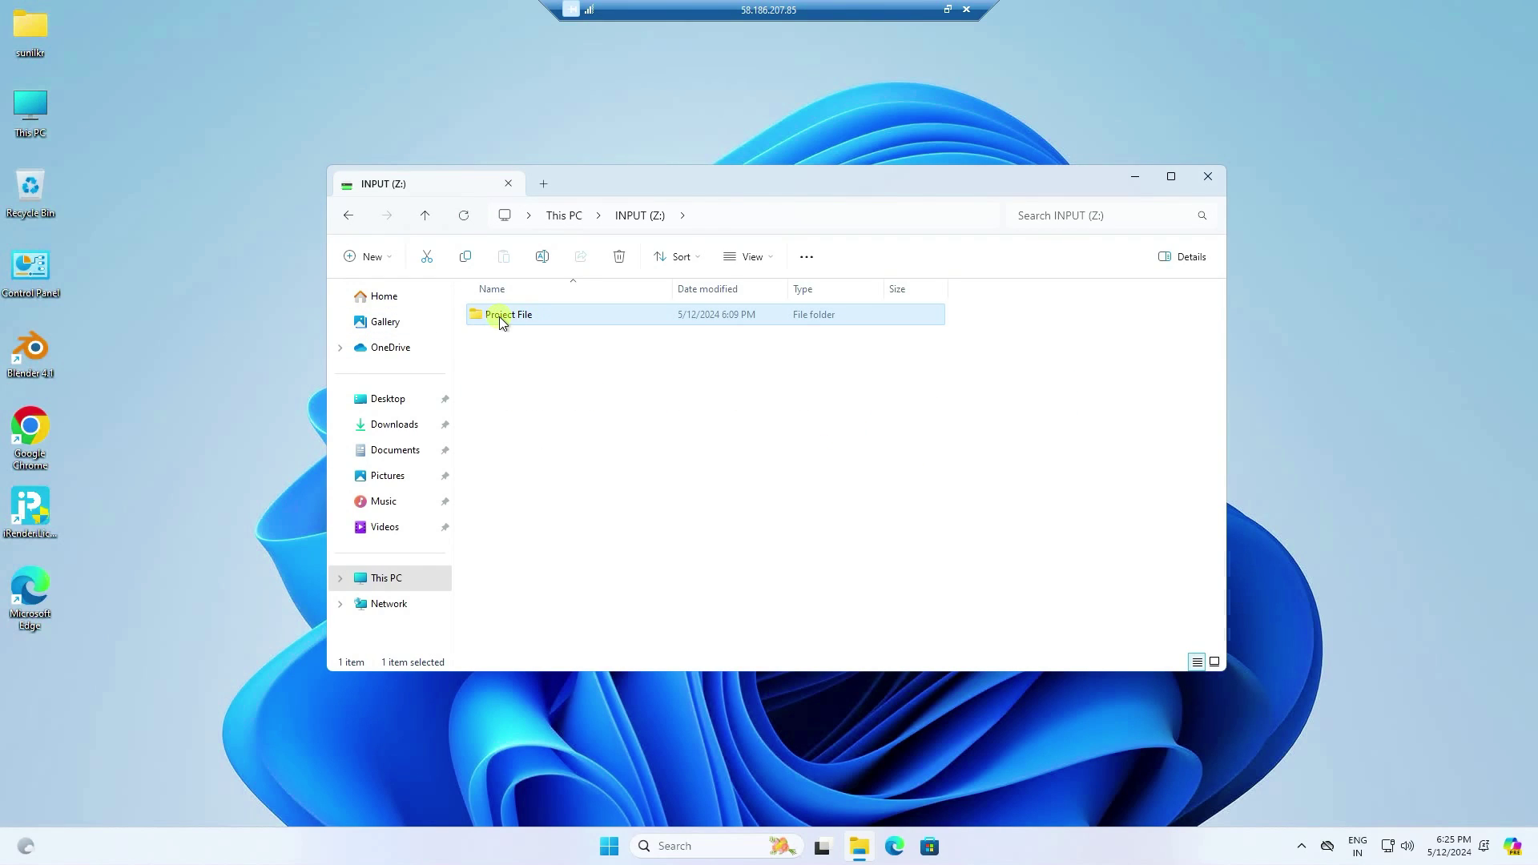
right_click(500, 317)
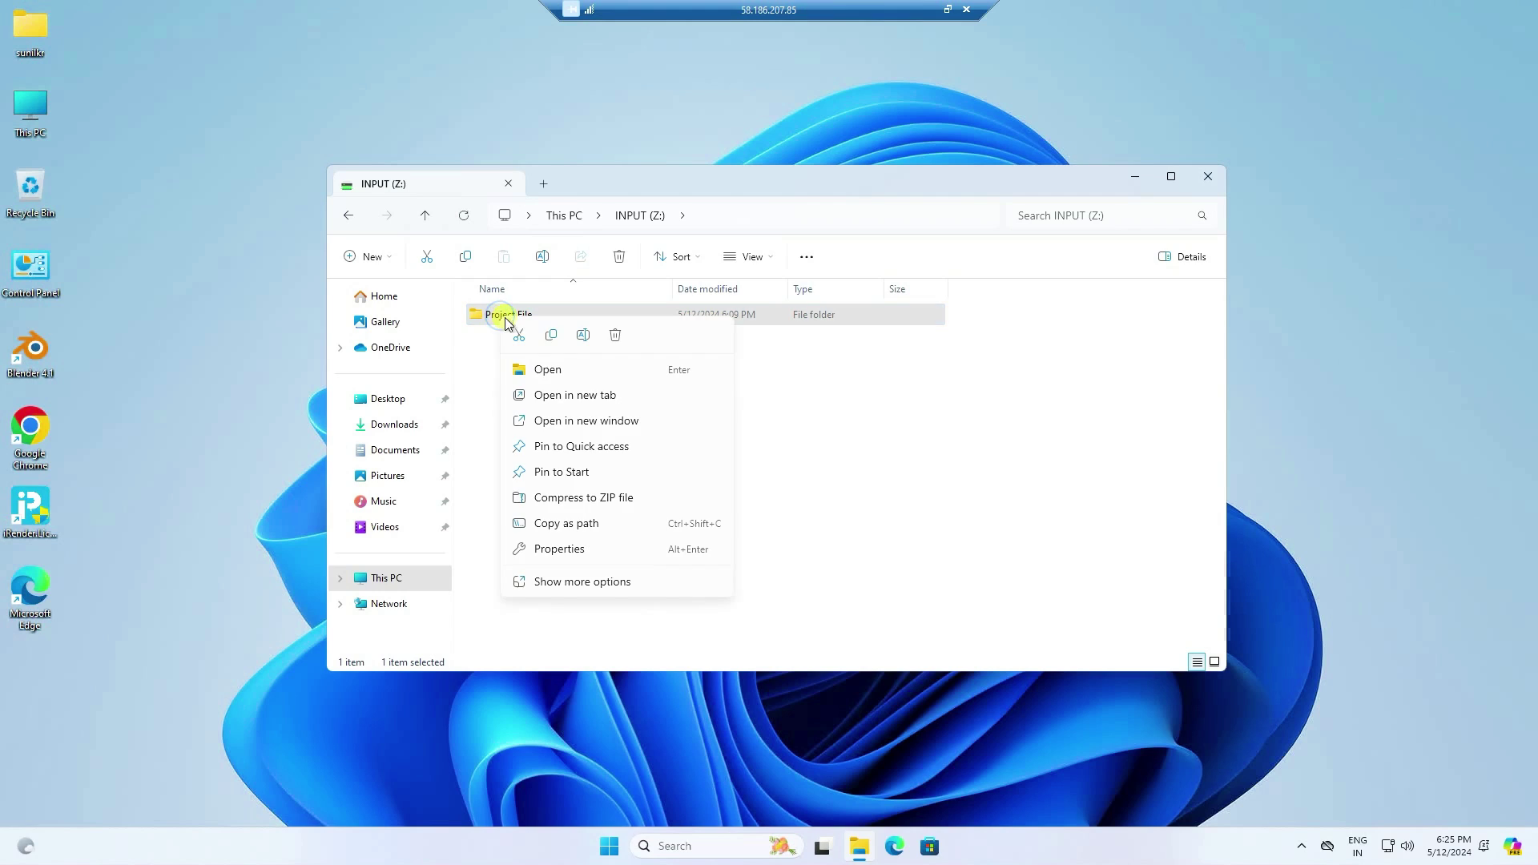
left_click(553, 337)
right_click(130, 285)
left_click(156, 300)
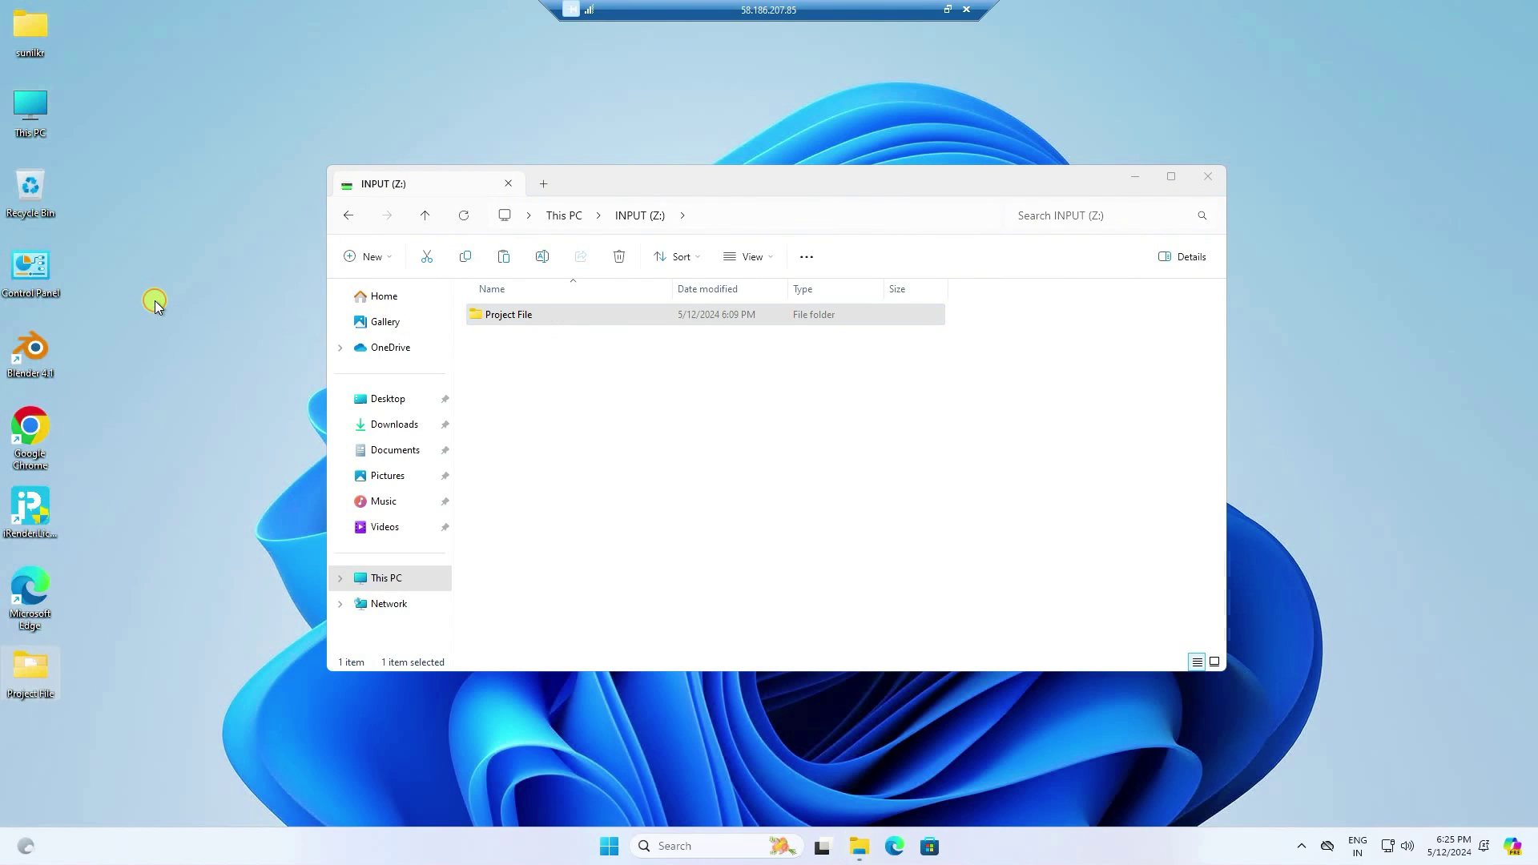
left_click(1211, 181)
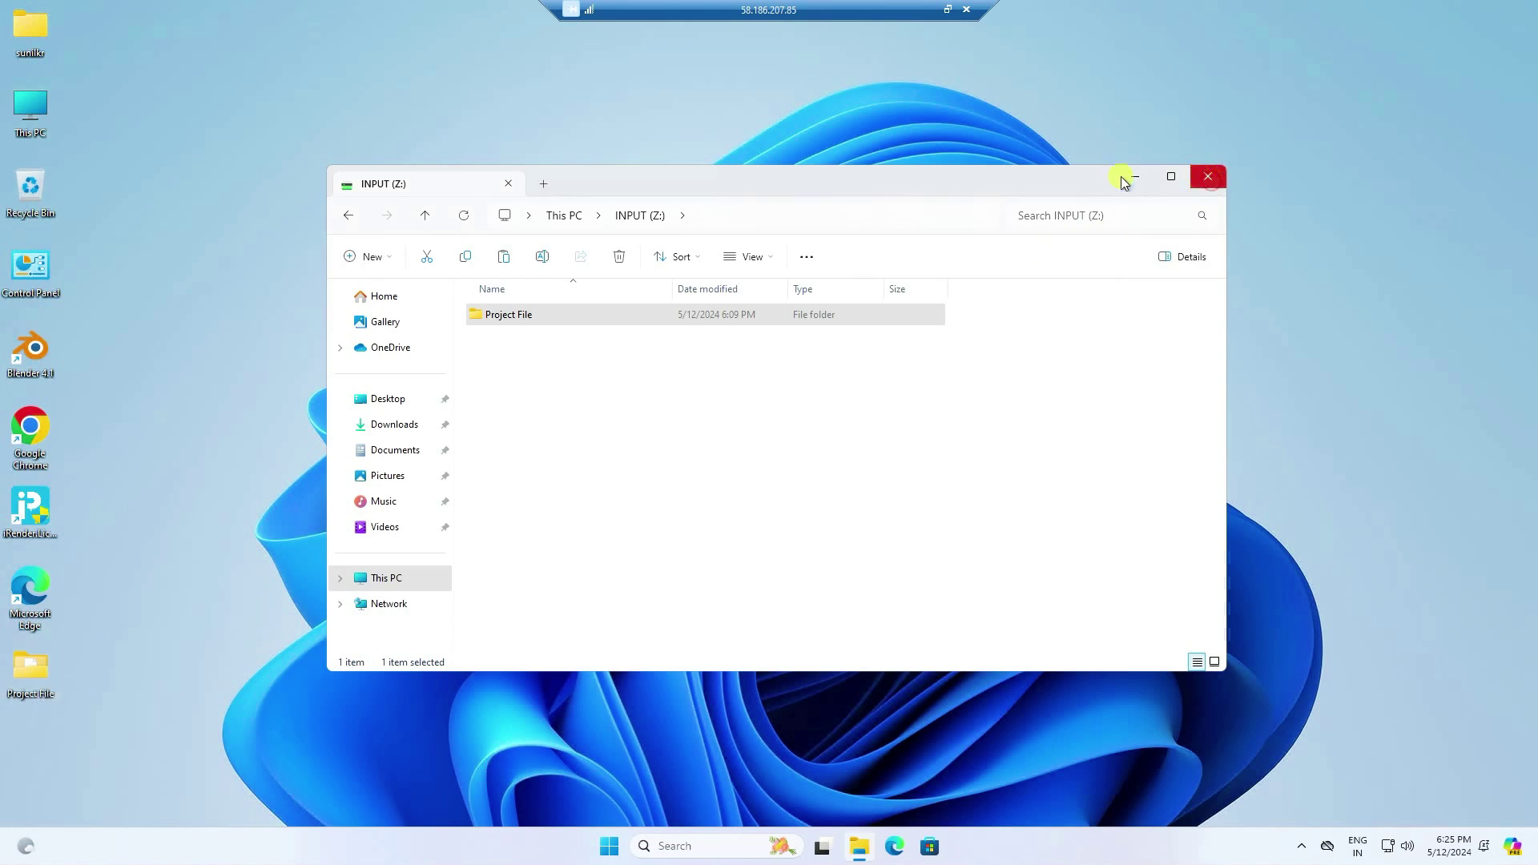
Open the desktop Project File folder in Large icons view and open File.blend in Blender.
double_click(35, 677)
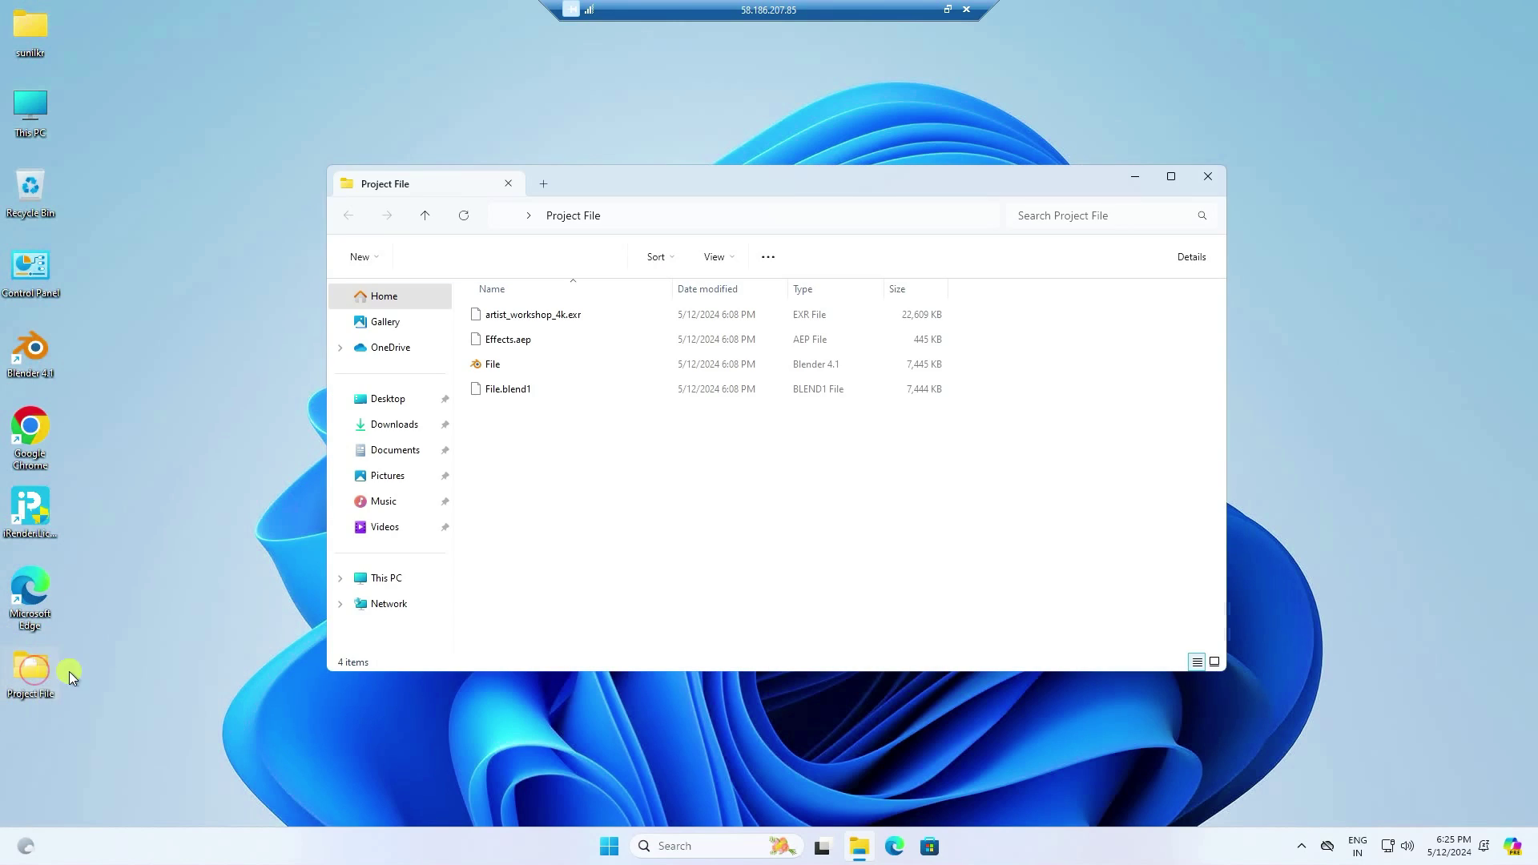
left_click(490, 366)
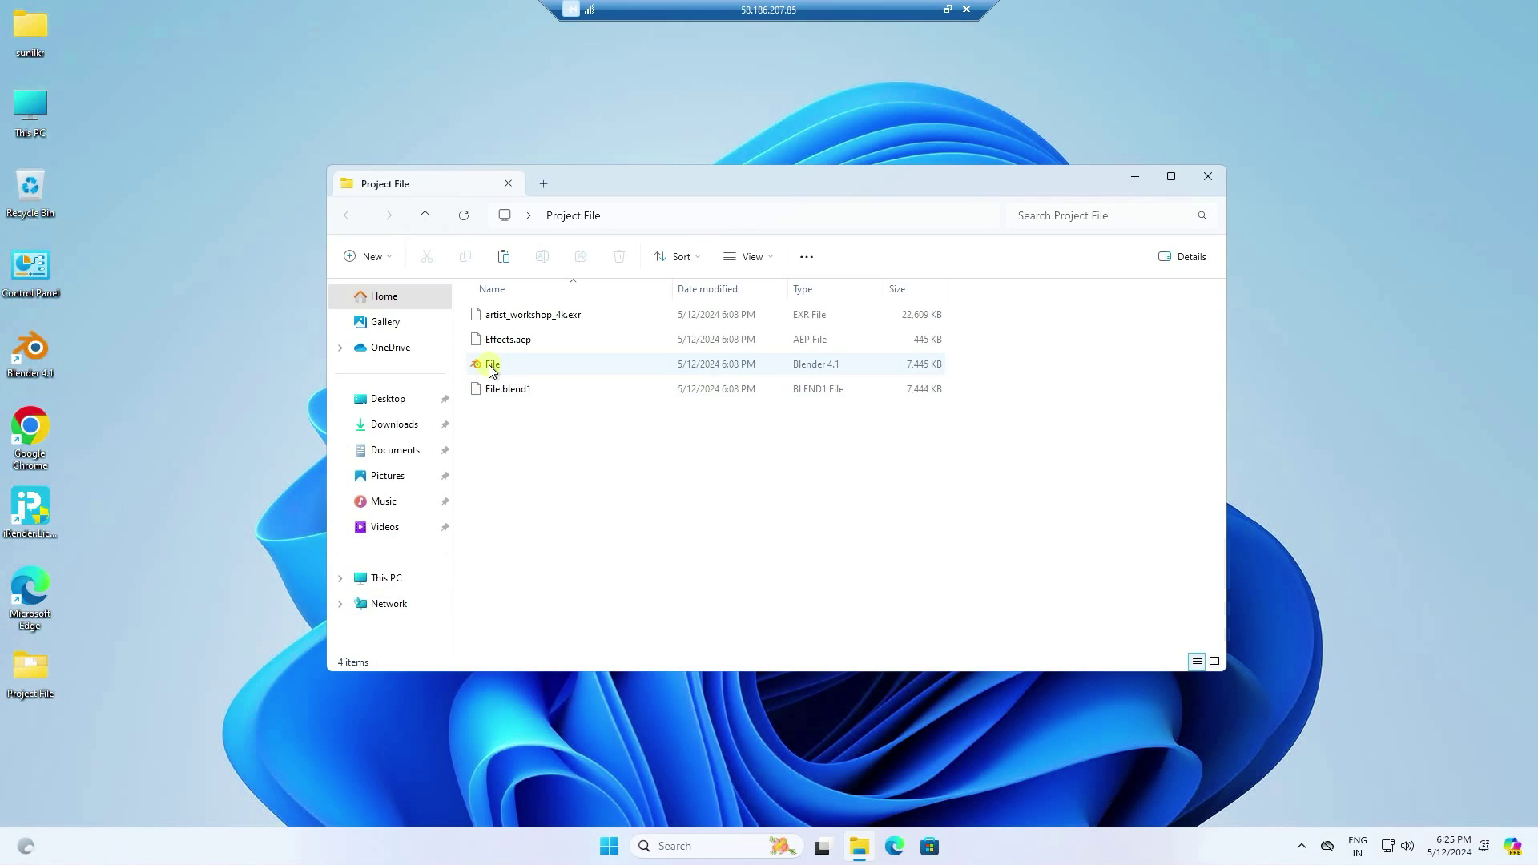
left_click(745, 258)
left_click(763, 320)
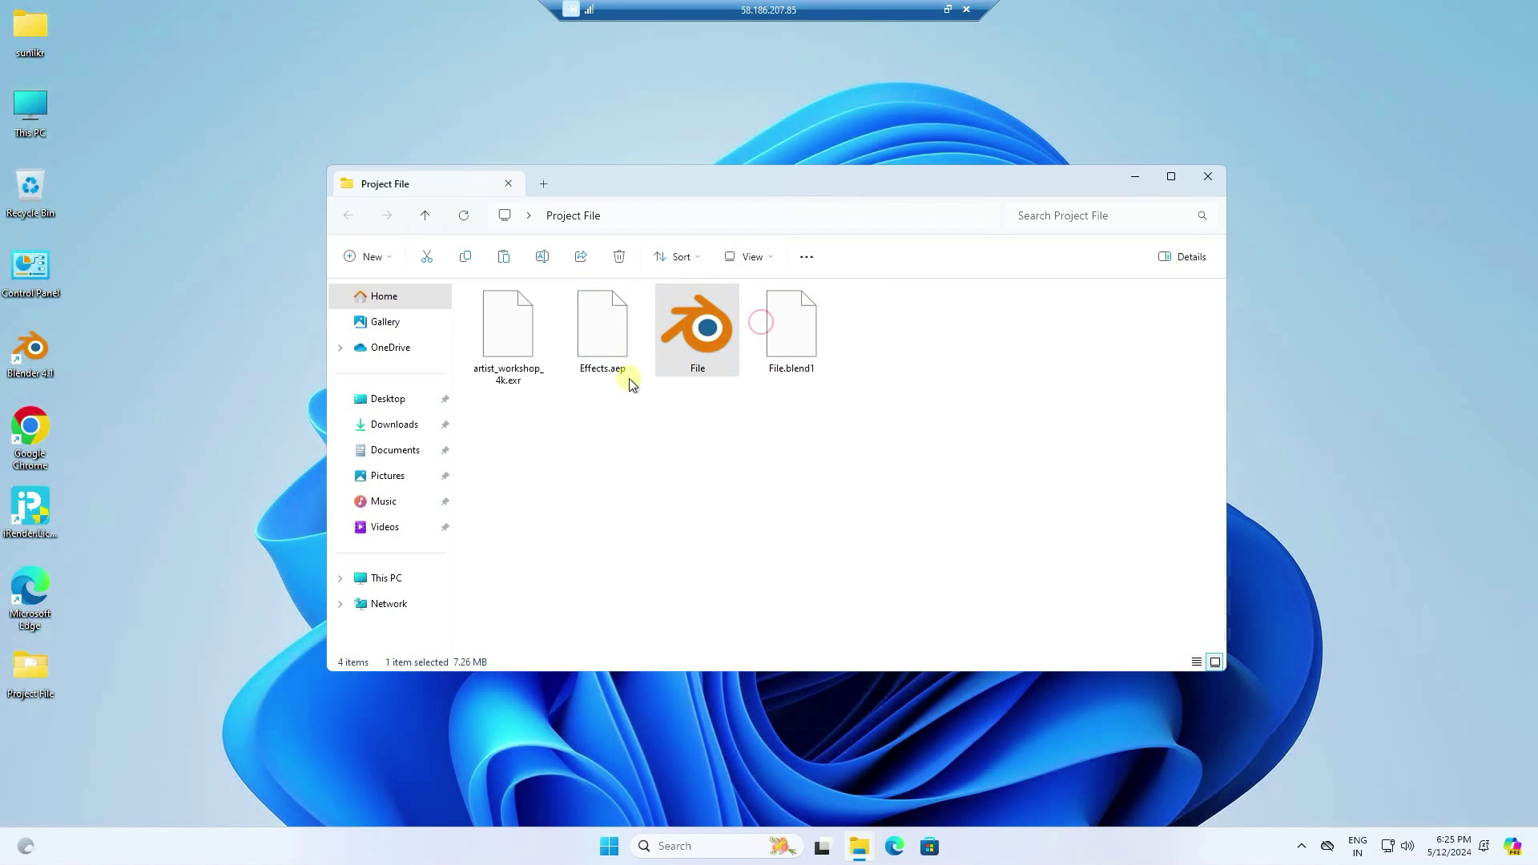
right_click(701, 343)
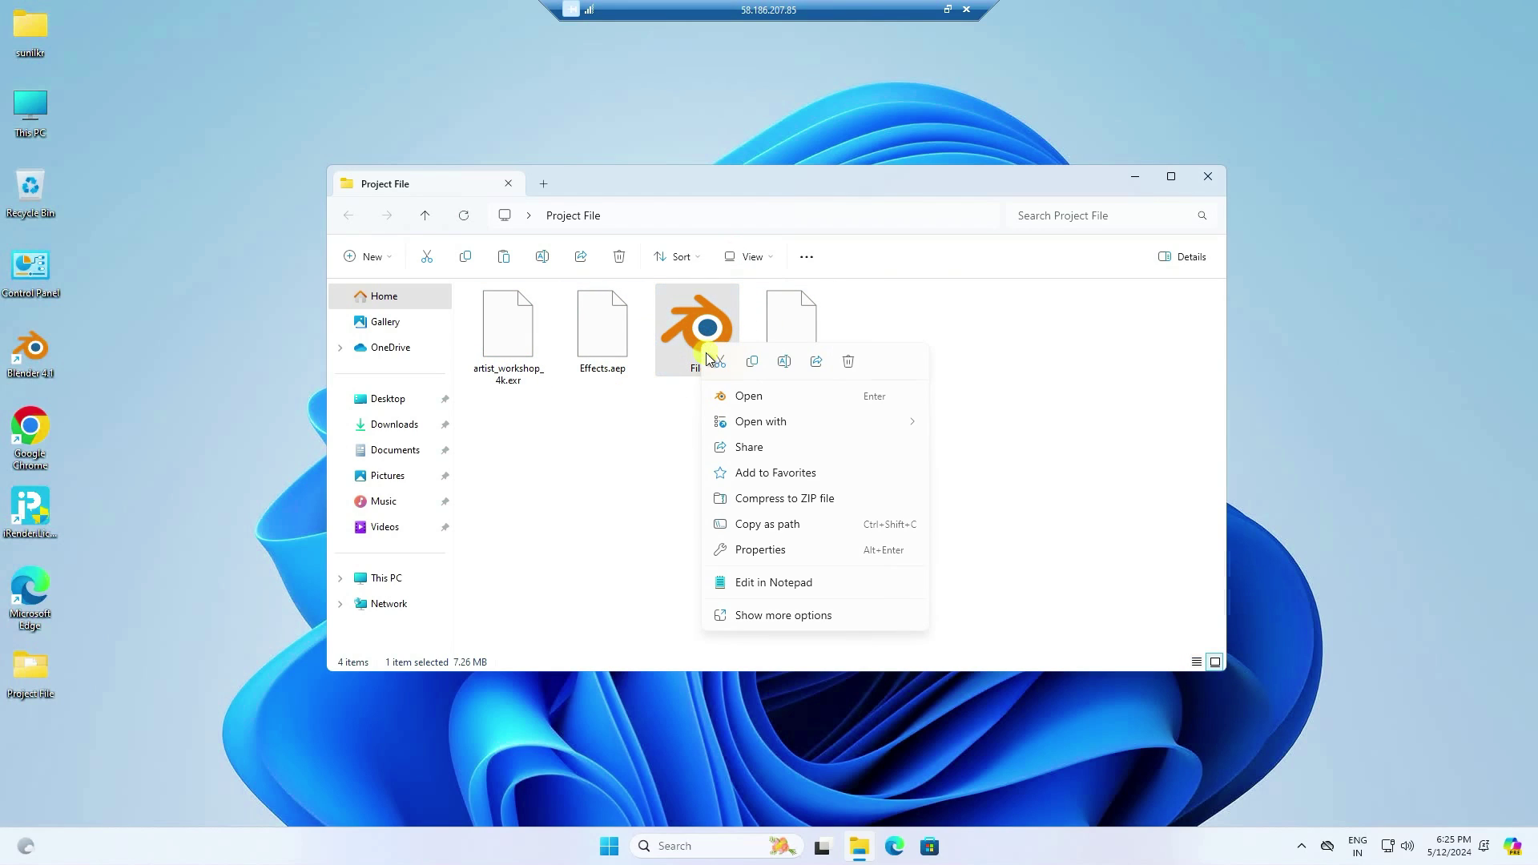
left_click(738, 397)
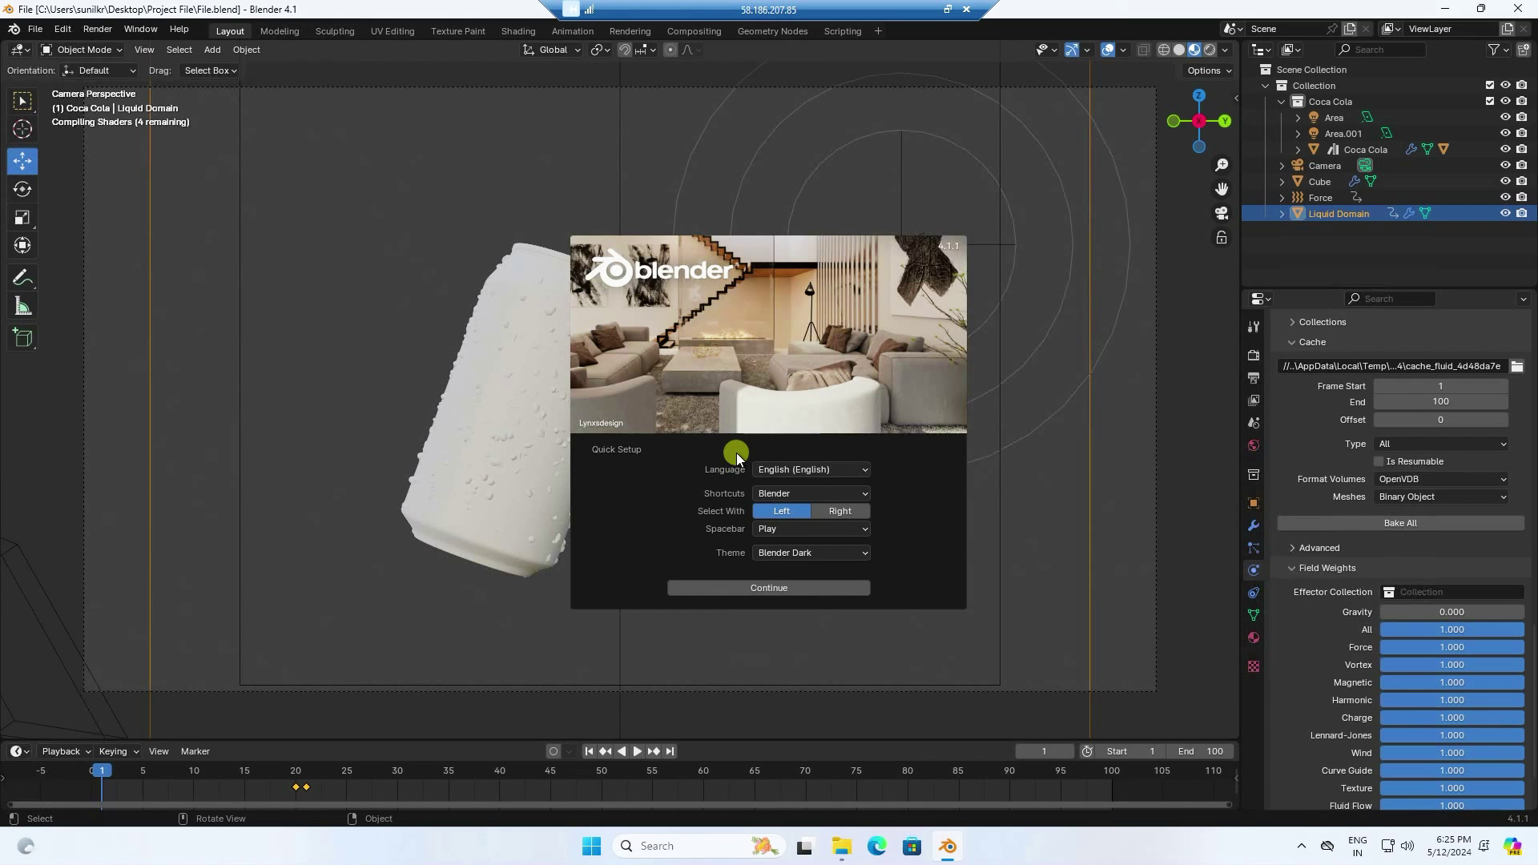
Complete Blender's quick setup and close the splash to reveal the Coca Cola can scene.
left_click(756, 589)
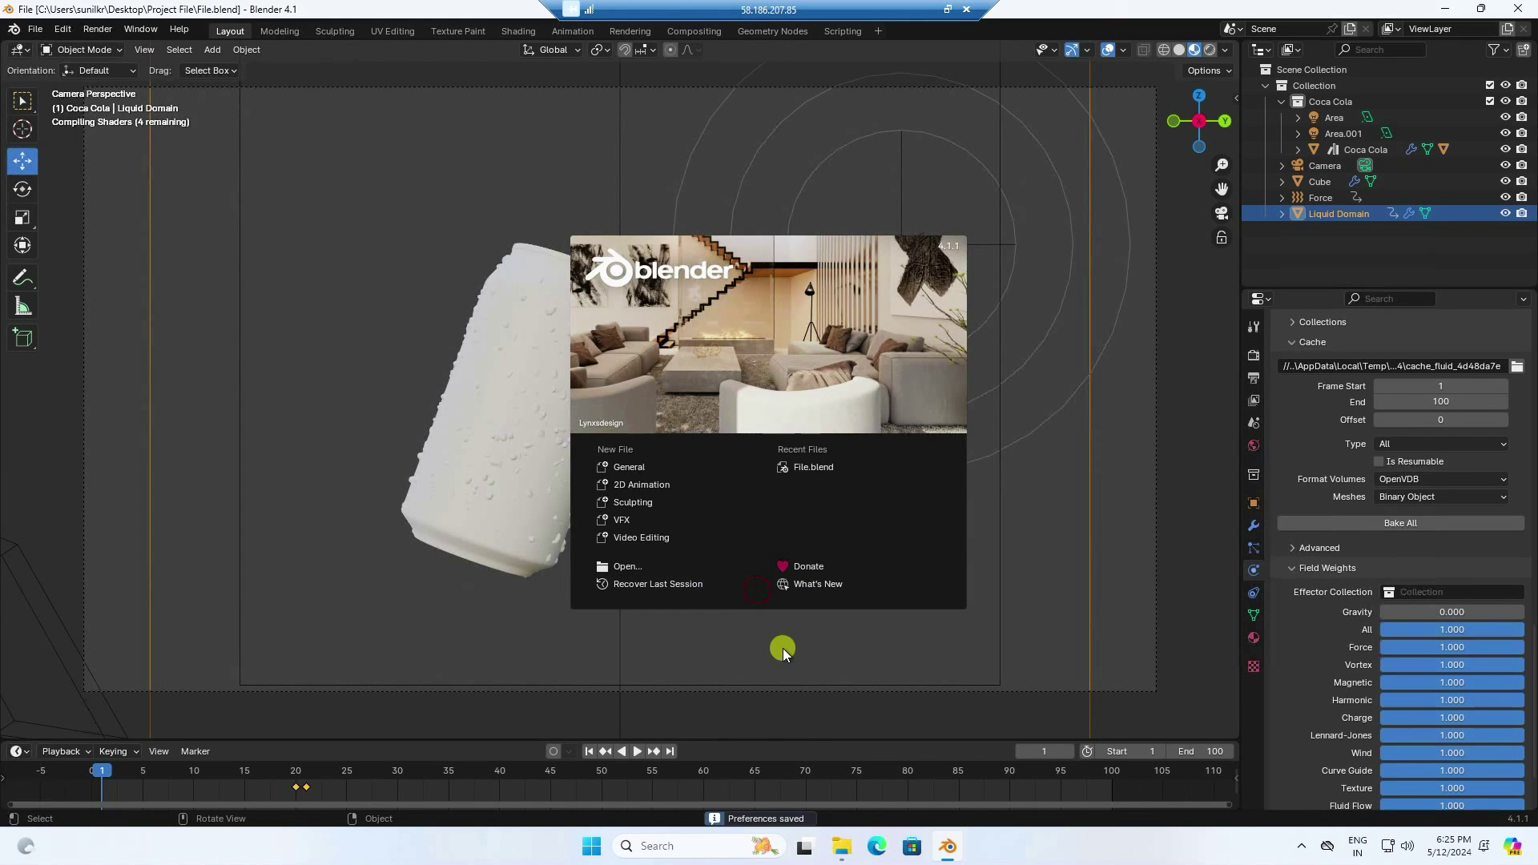
left_click(506, 611)
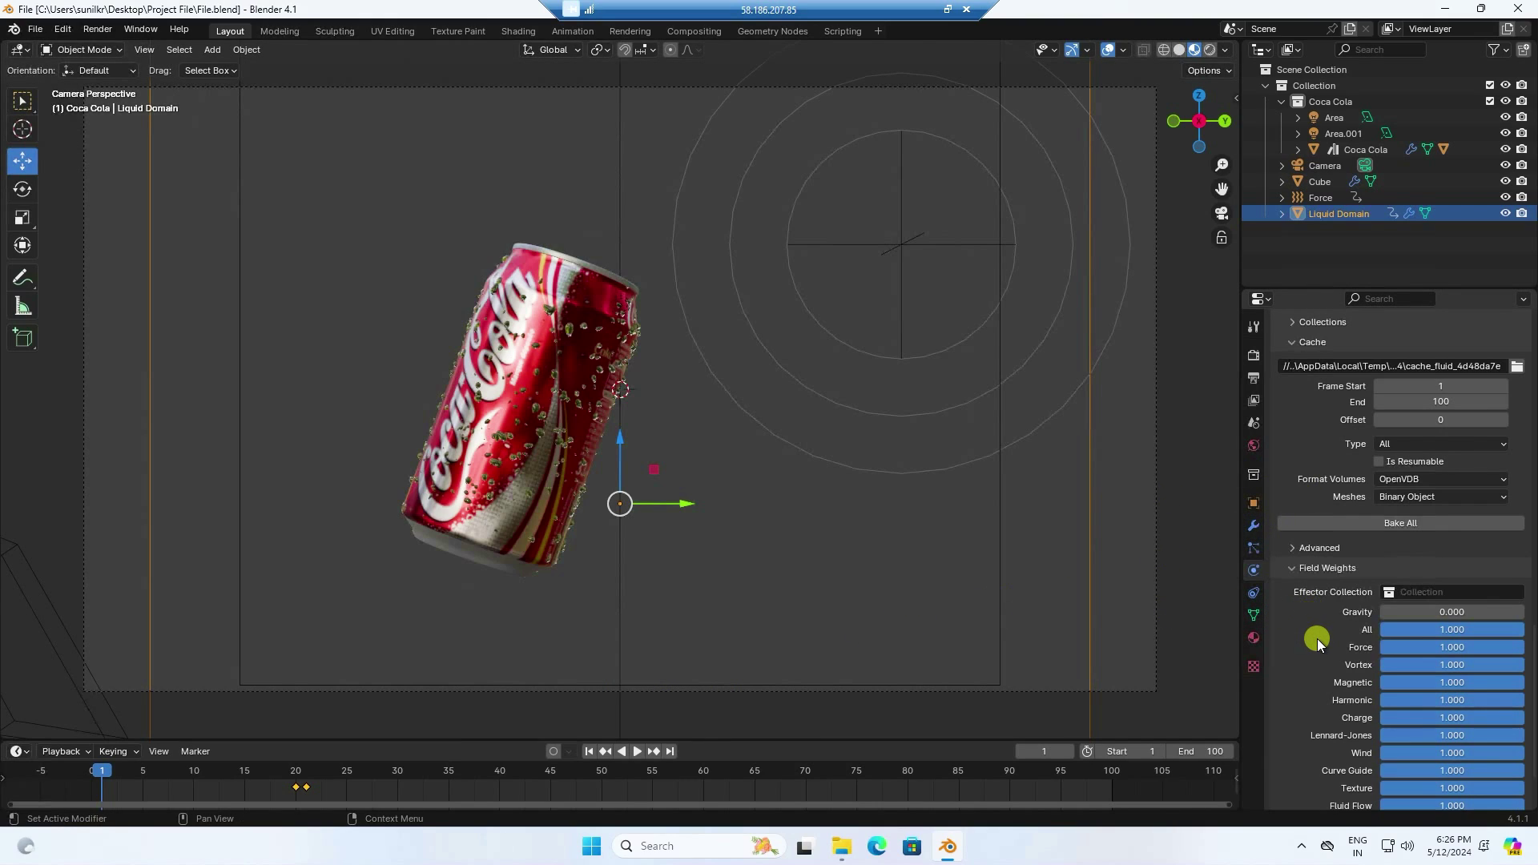
scroll(1317, 638, "up", 5)
Set the Liquid Domain's Resolution Divisions to 256.
left_click(1363, 212)
scroll(1344, 506, "up", 15)
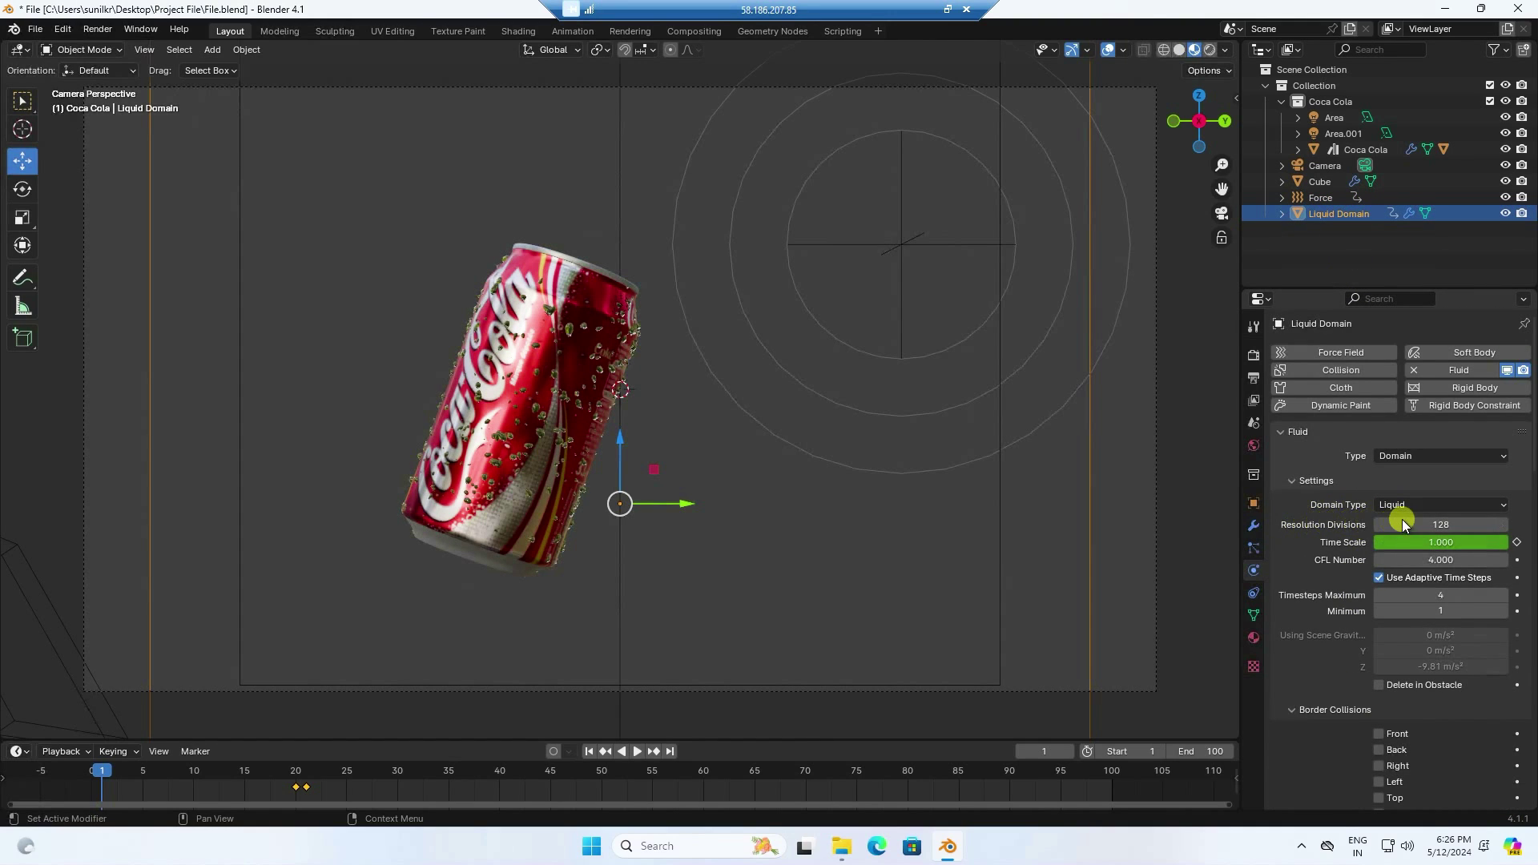
left_click(1436, 522)
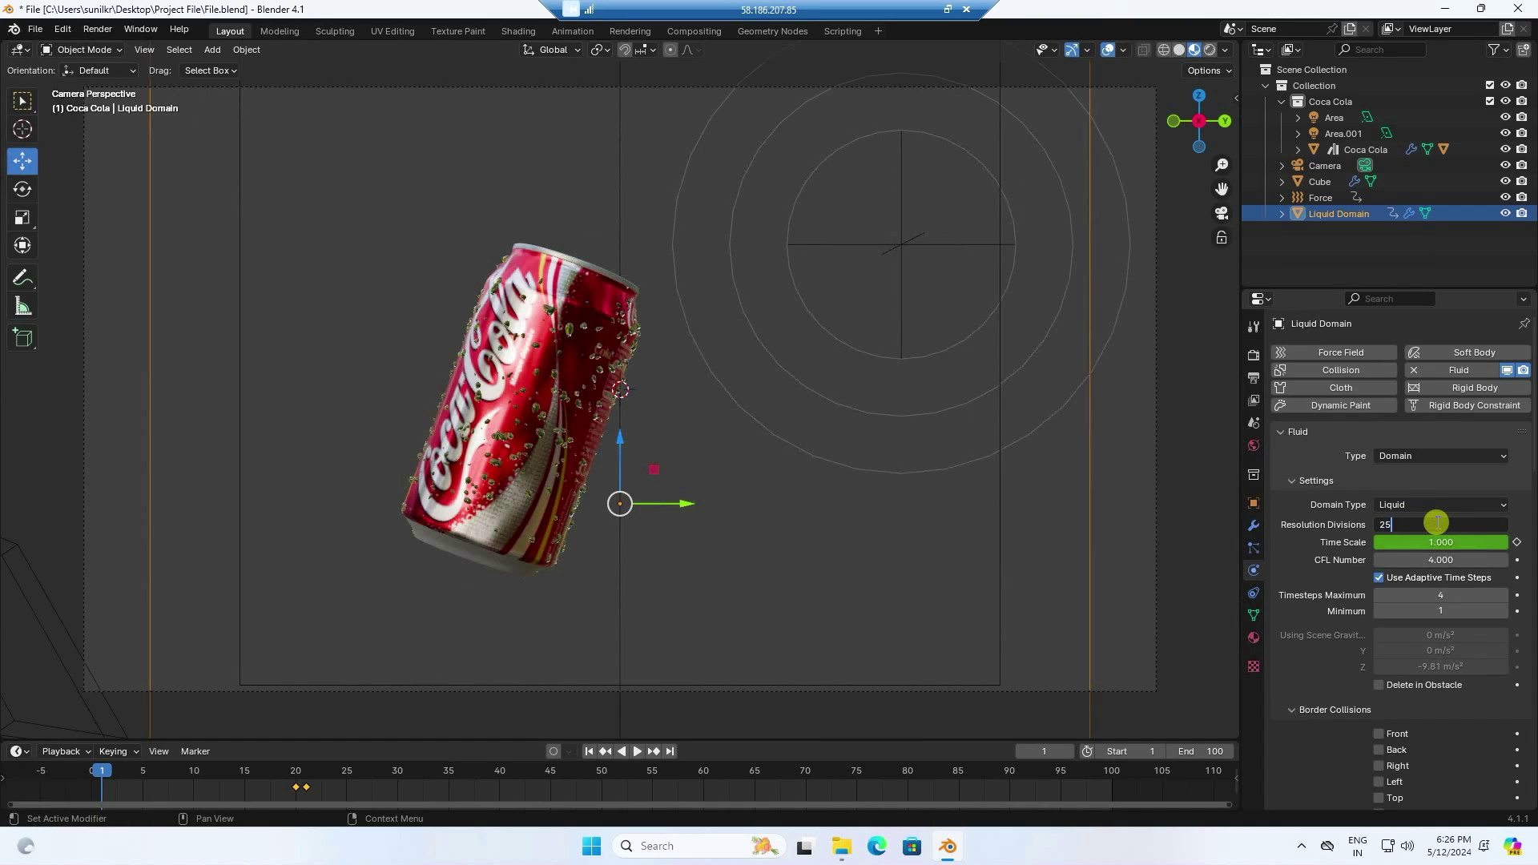
type("256")
key("Return")
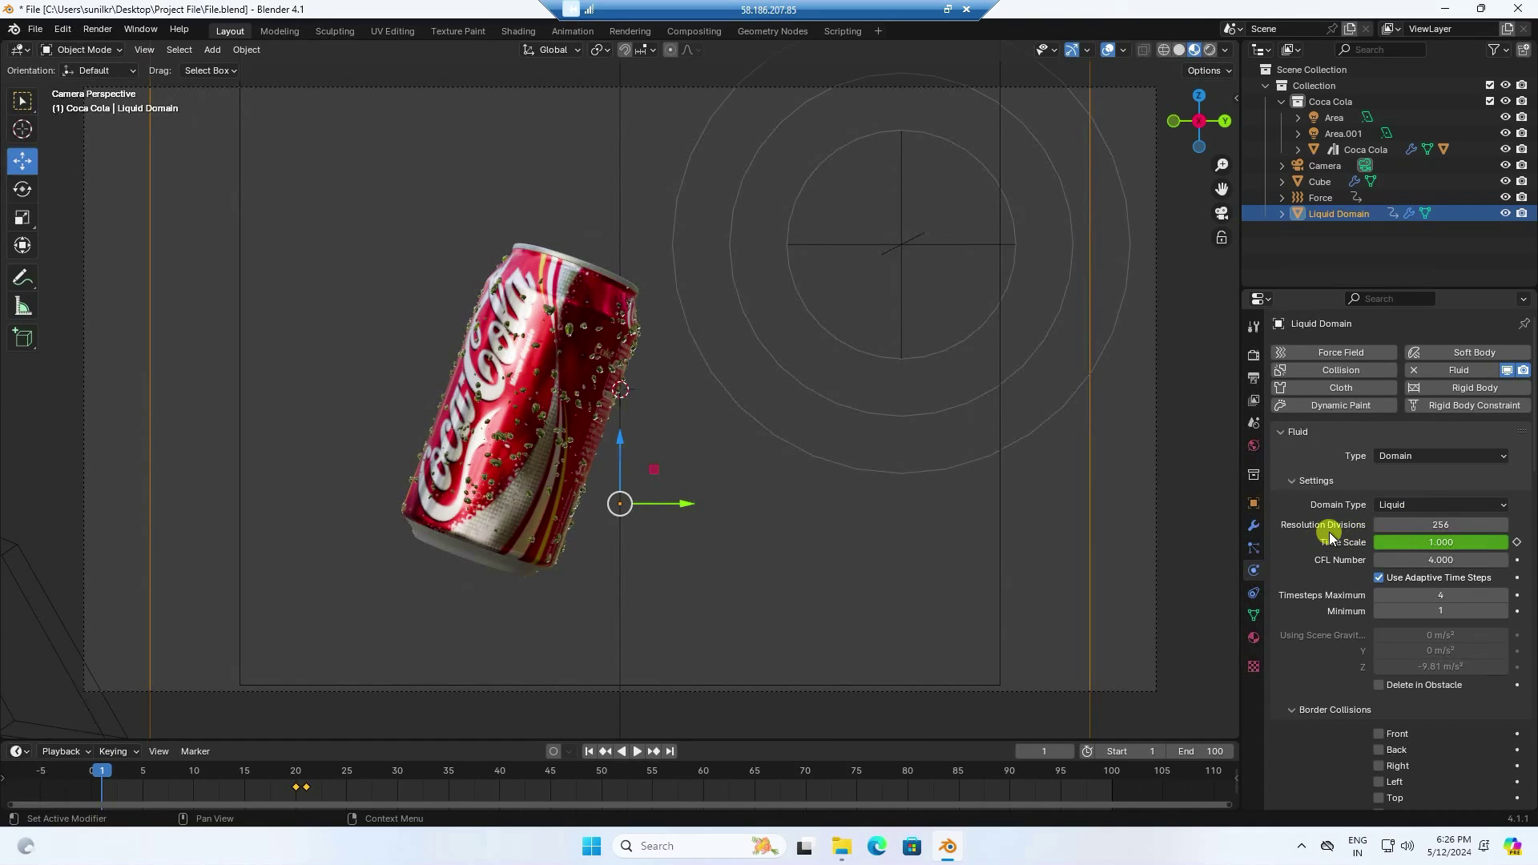
Set the domain cache directory to a new 'cache' folder inside Project File (//cache\).
scroll(1329, 532, "down", 15)
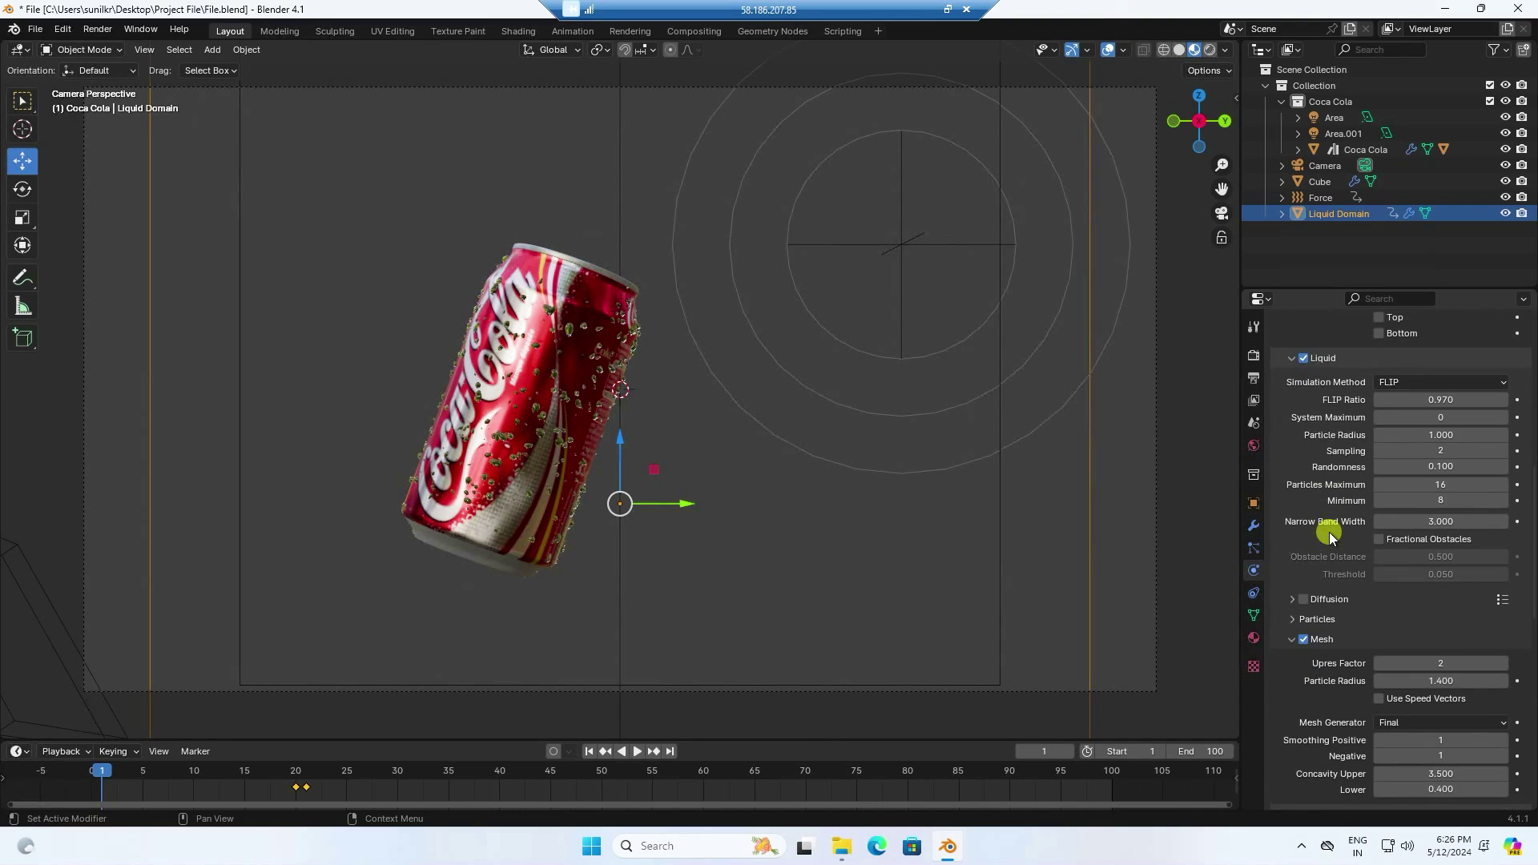
scroll(1329, 532, "down", 4)
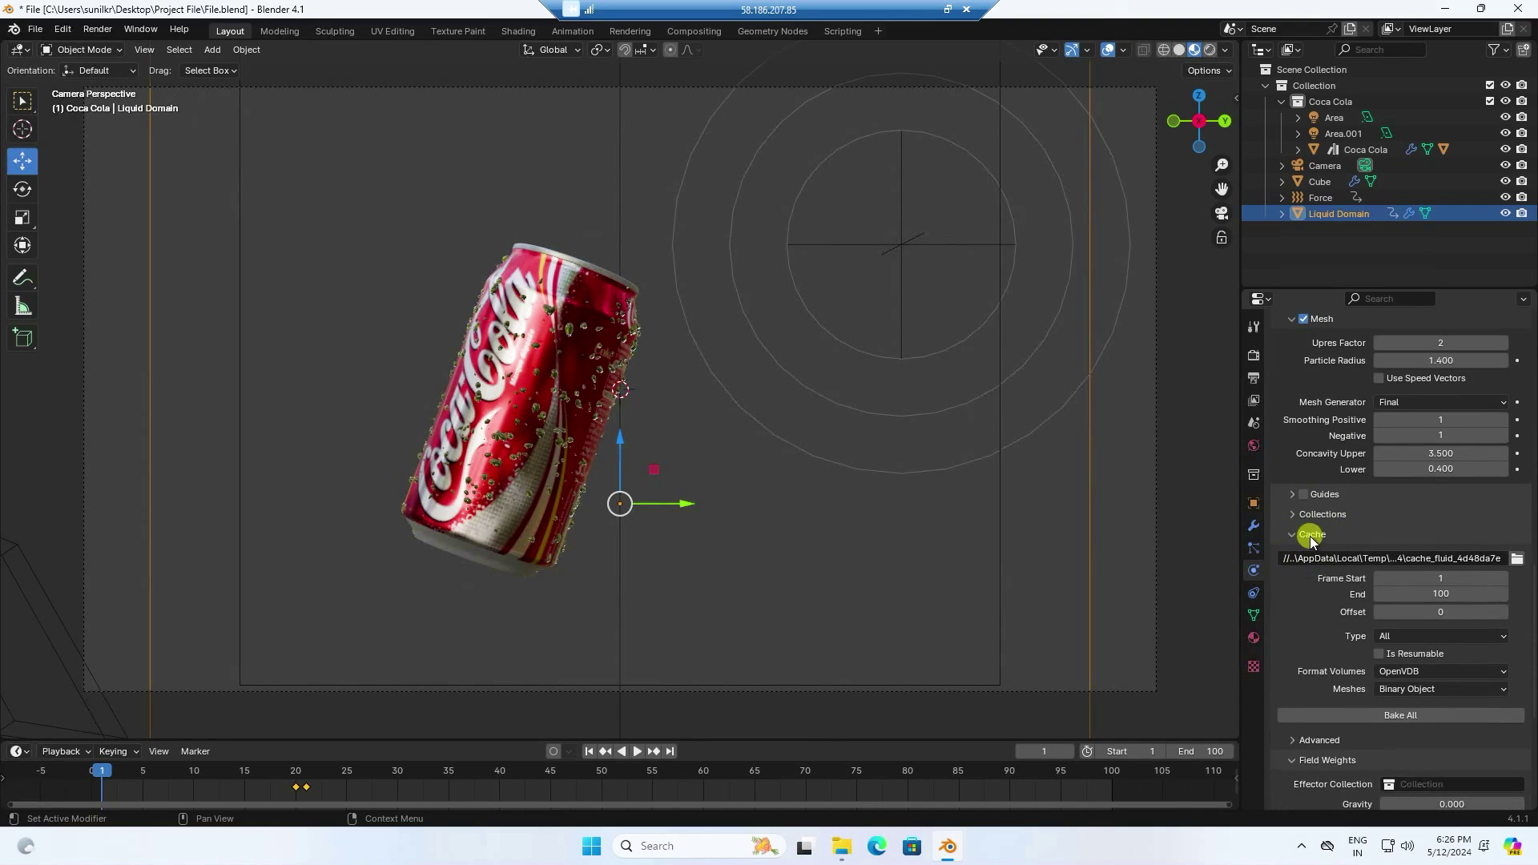
left_click(1520, 562)
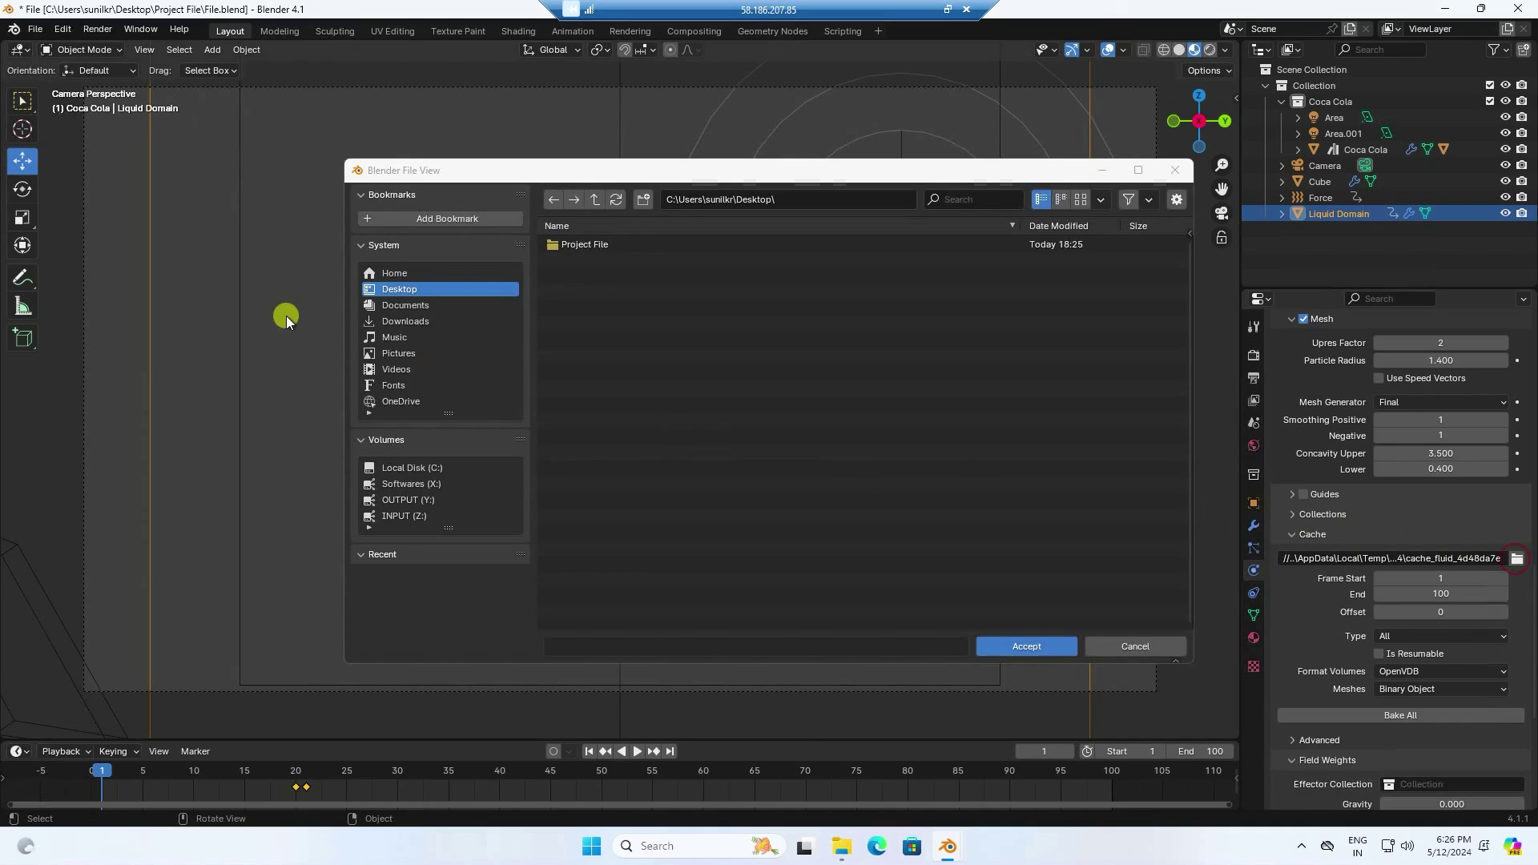
left_click(595, 243)
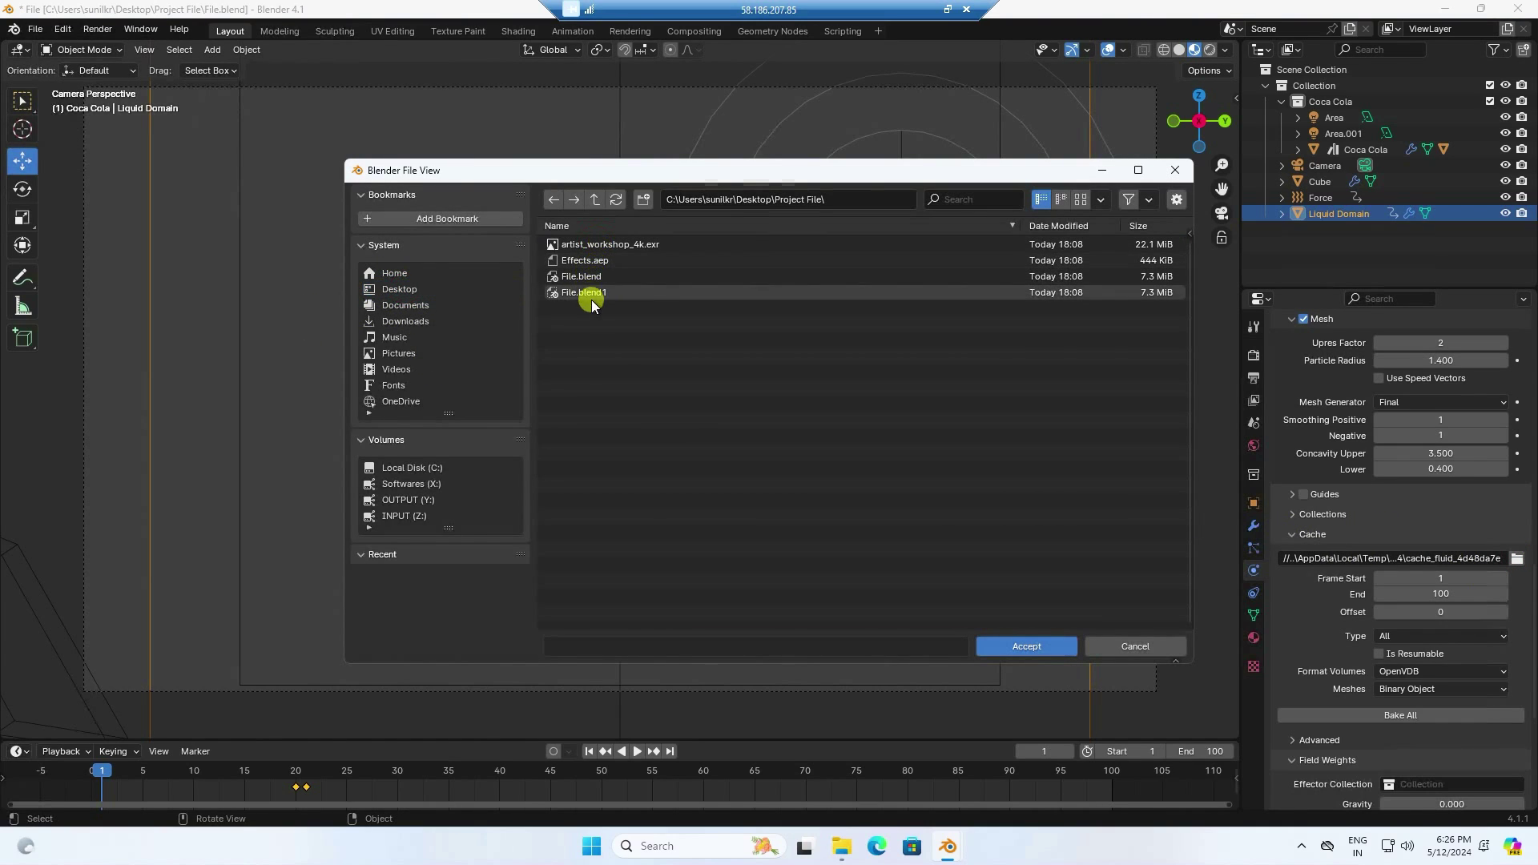
right_click(615, 359)
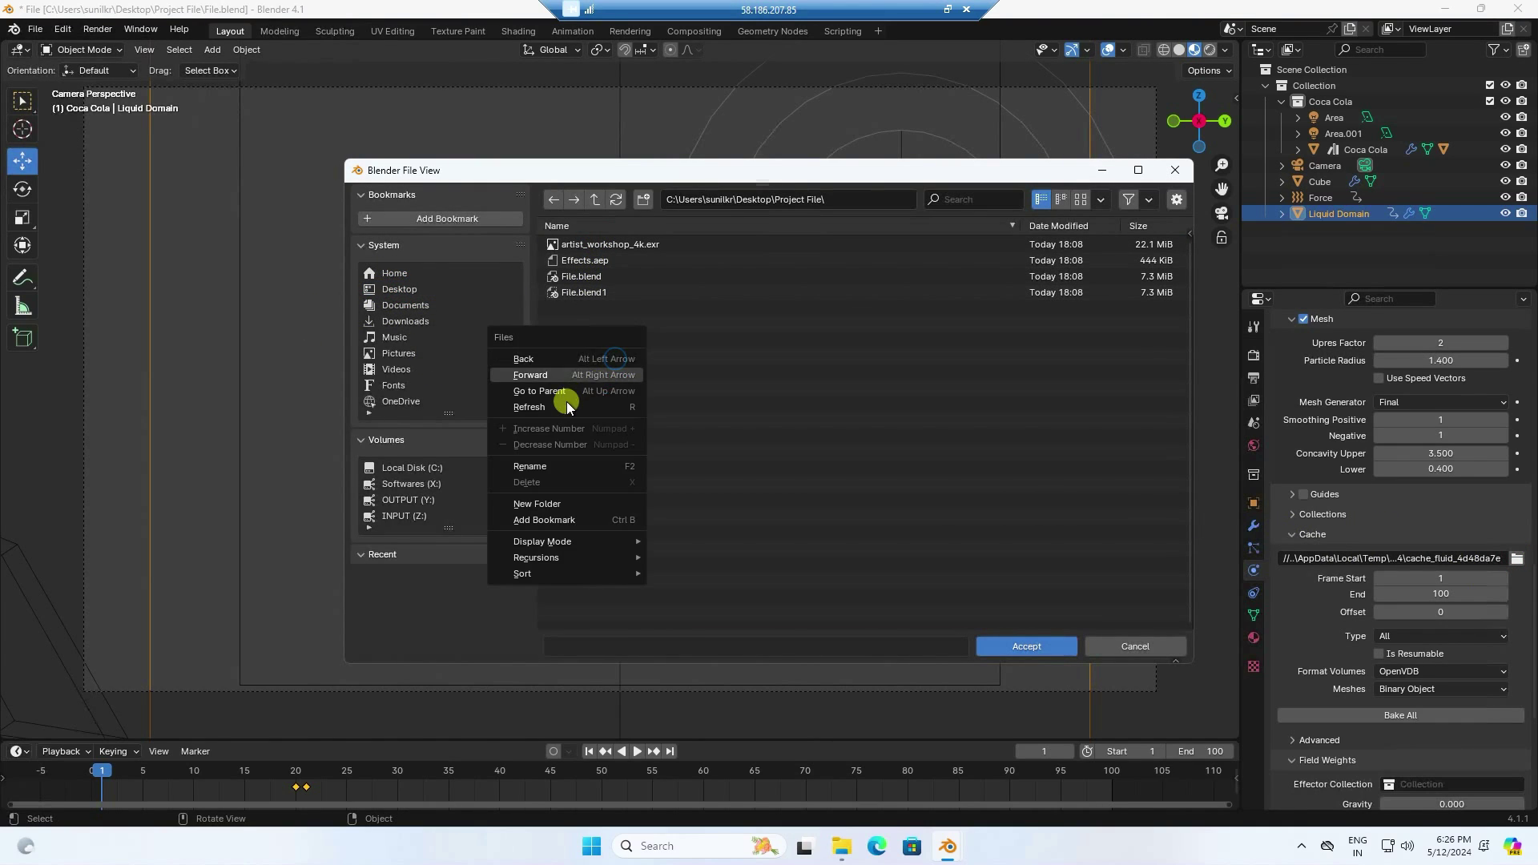
left_click(539, 503)
type("cac")
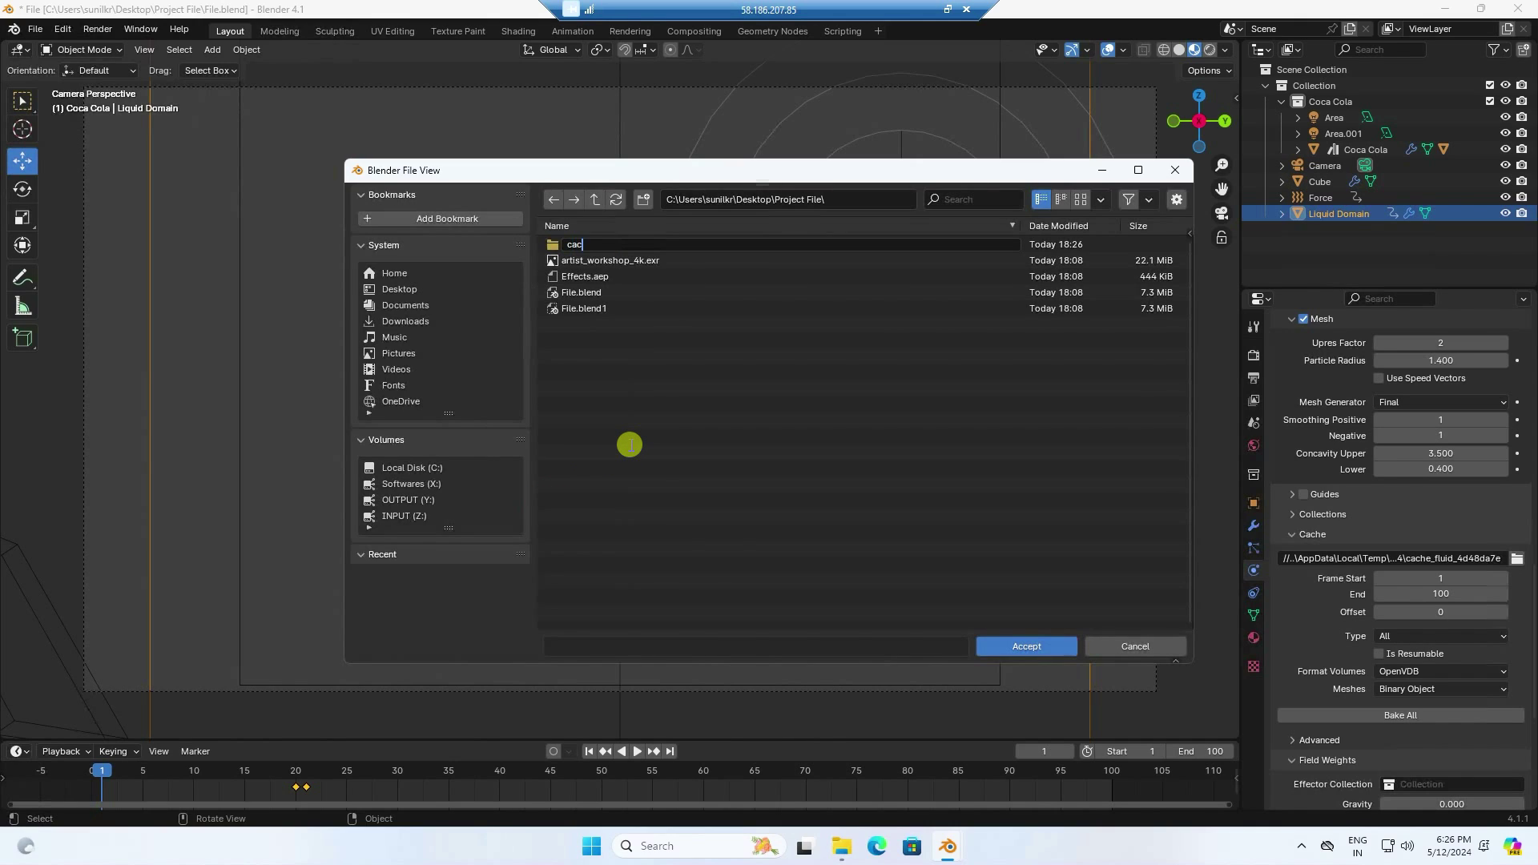
type("he")
key("Return")
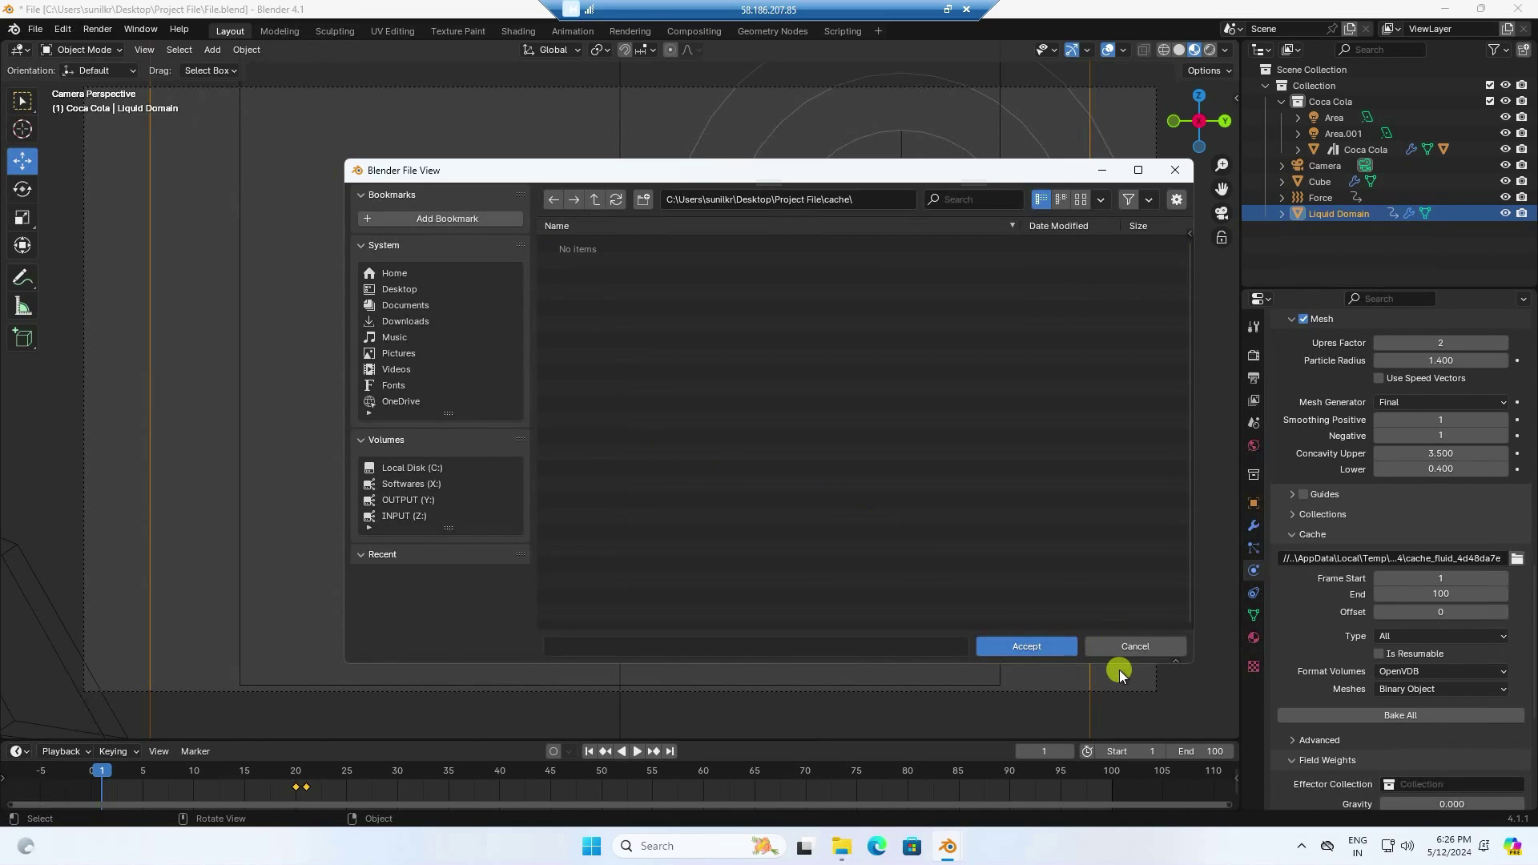
left_click(1042, 644)
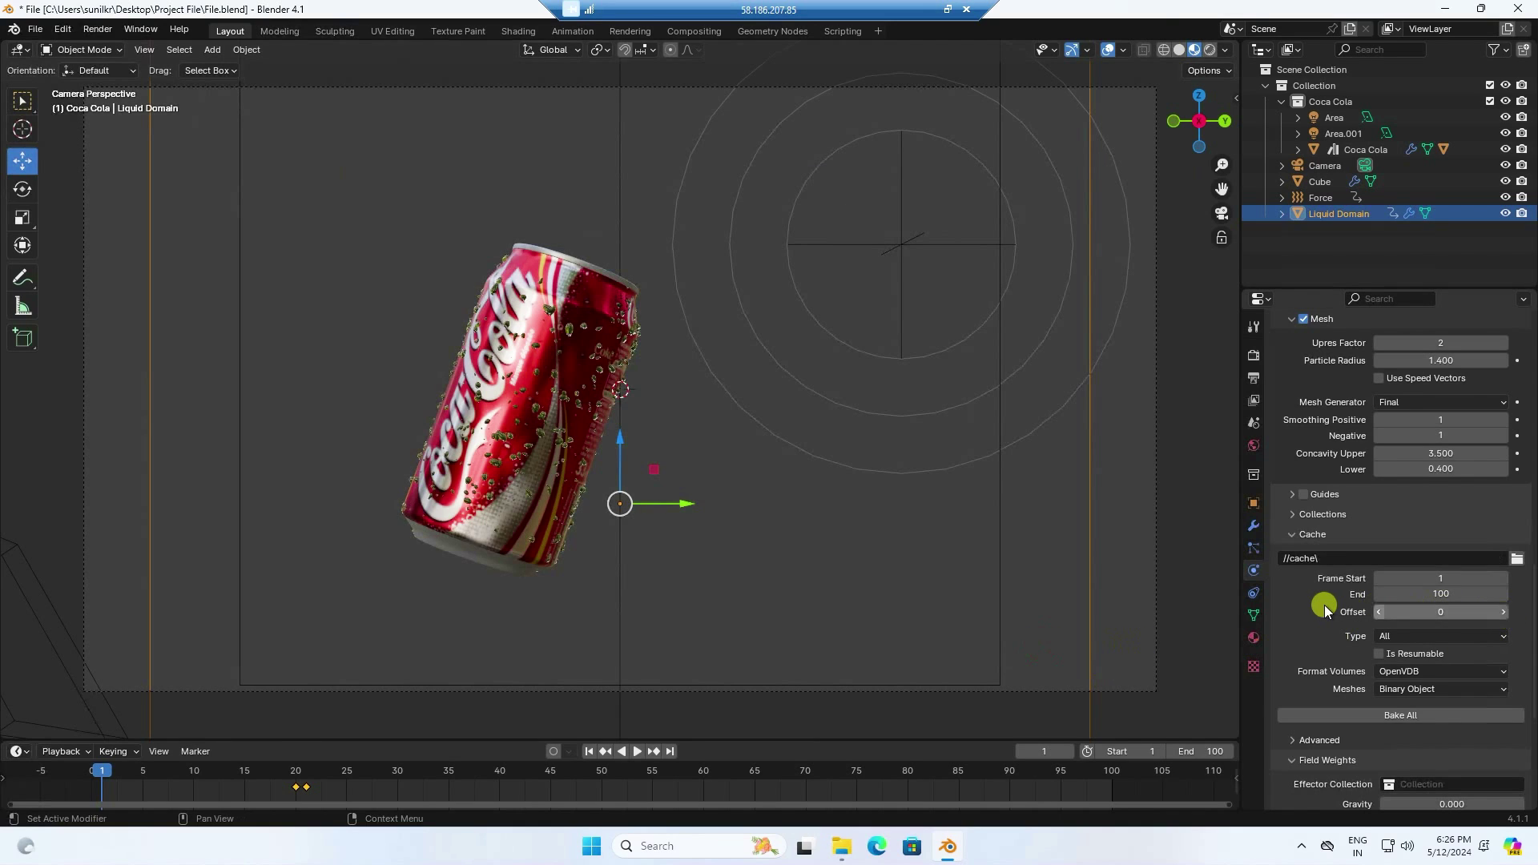
Bake the whole liquid simulation, then play it back and stop at frame 63.
scroll(1324, 685, "down", 2)
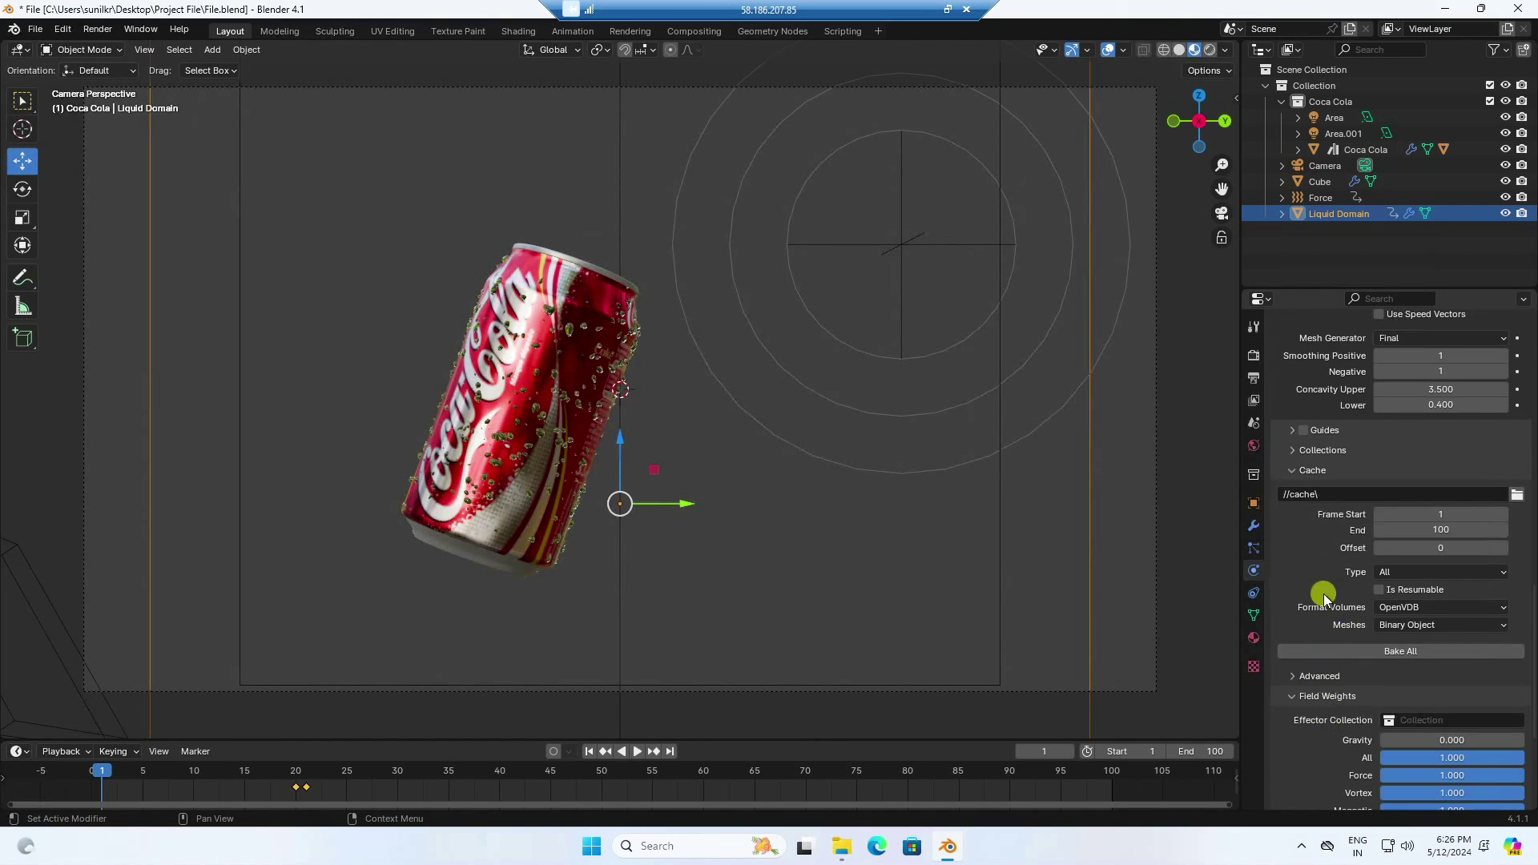
left_click(1389, 652)
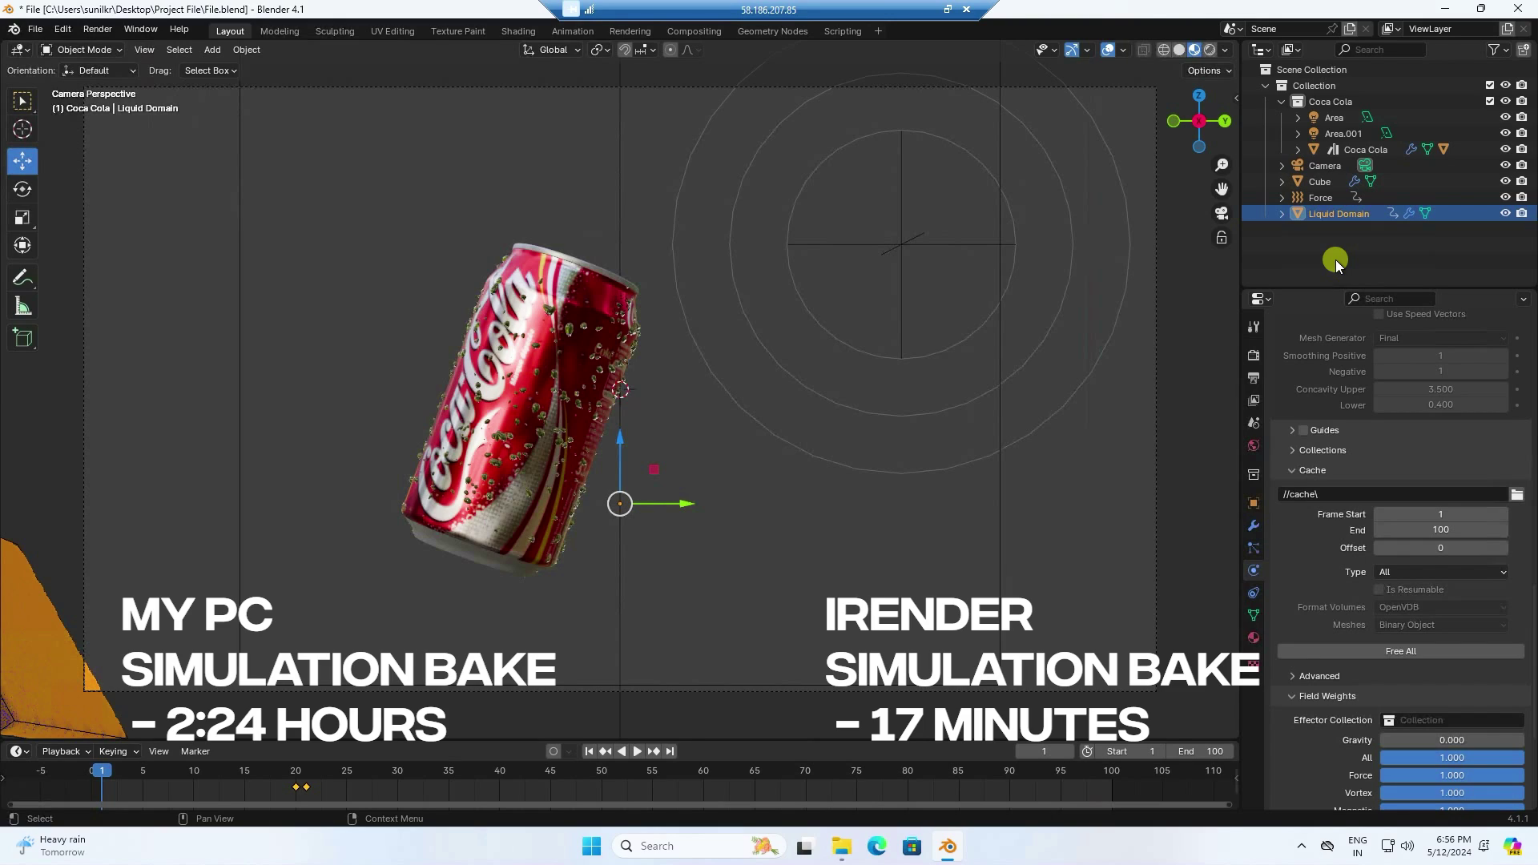
left_click(1312, 254)
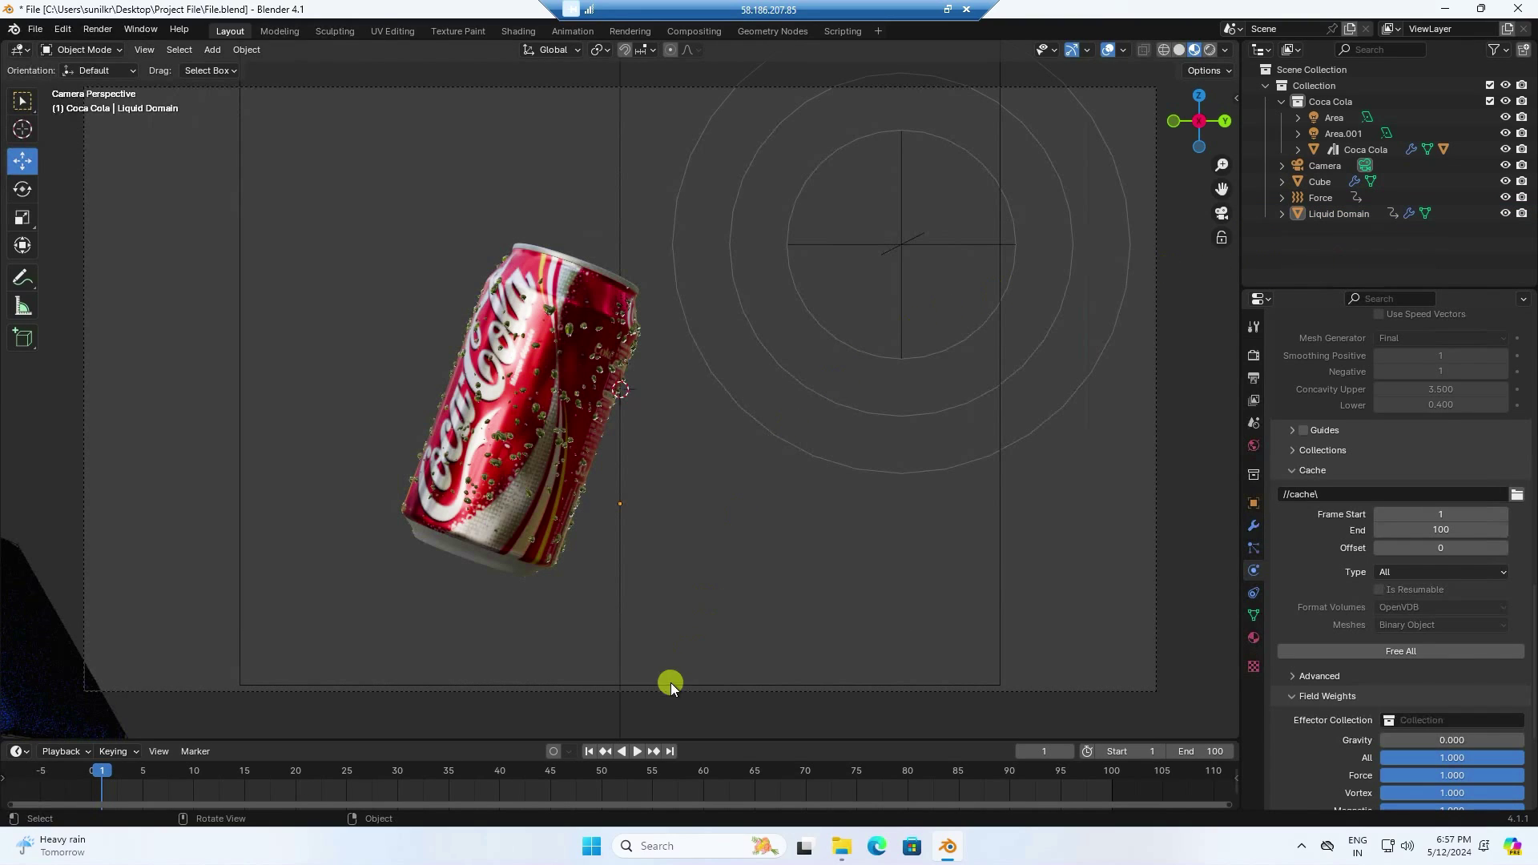
left_click(639, 752)
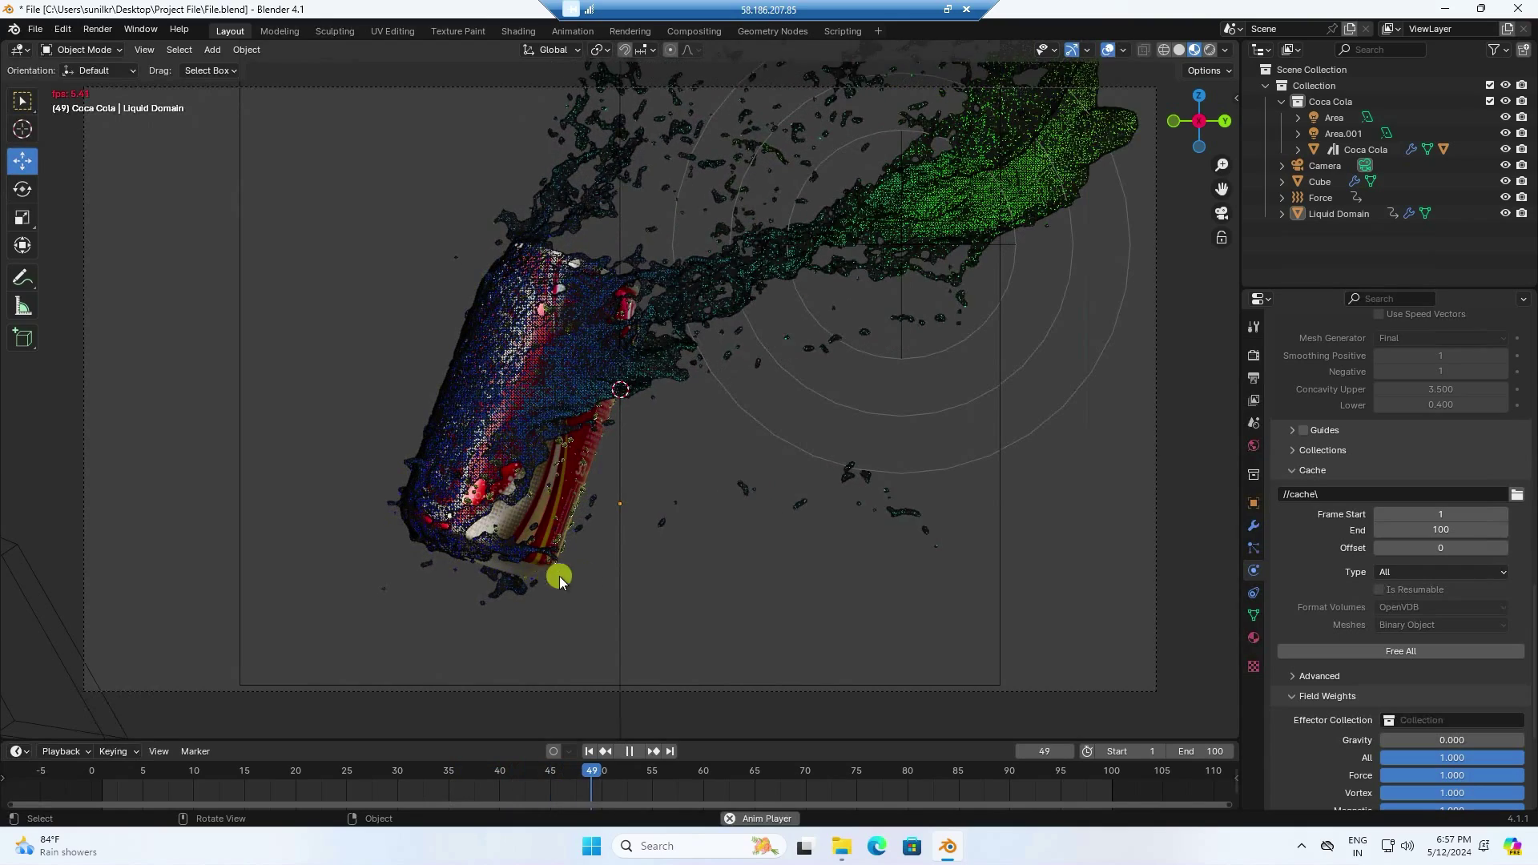
left_click(629, 751)
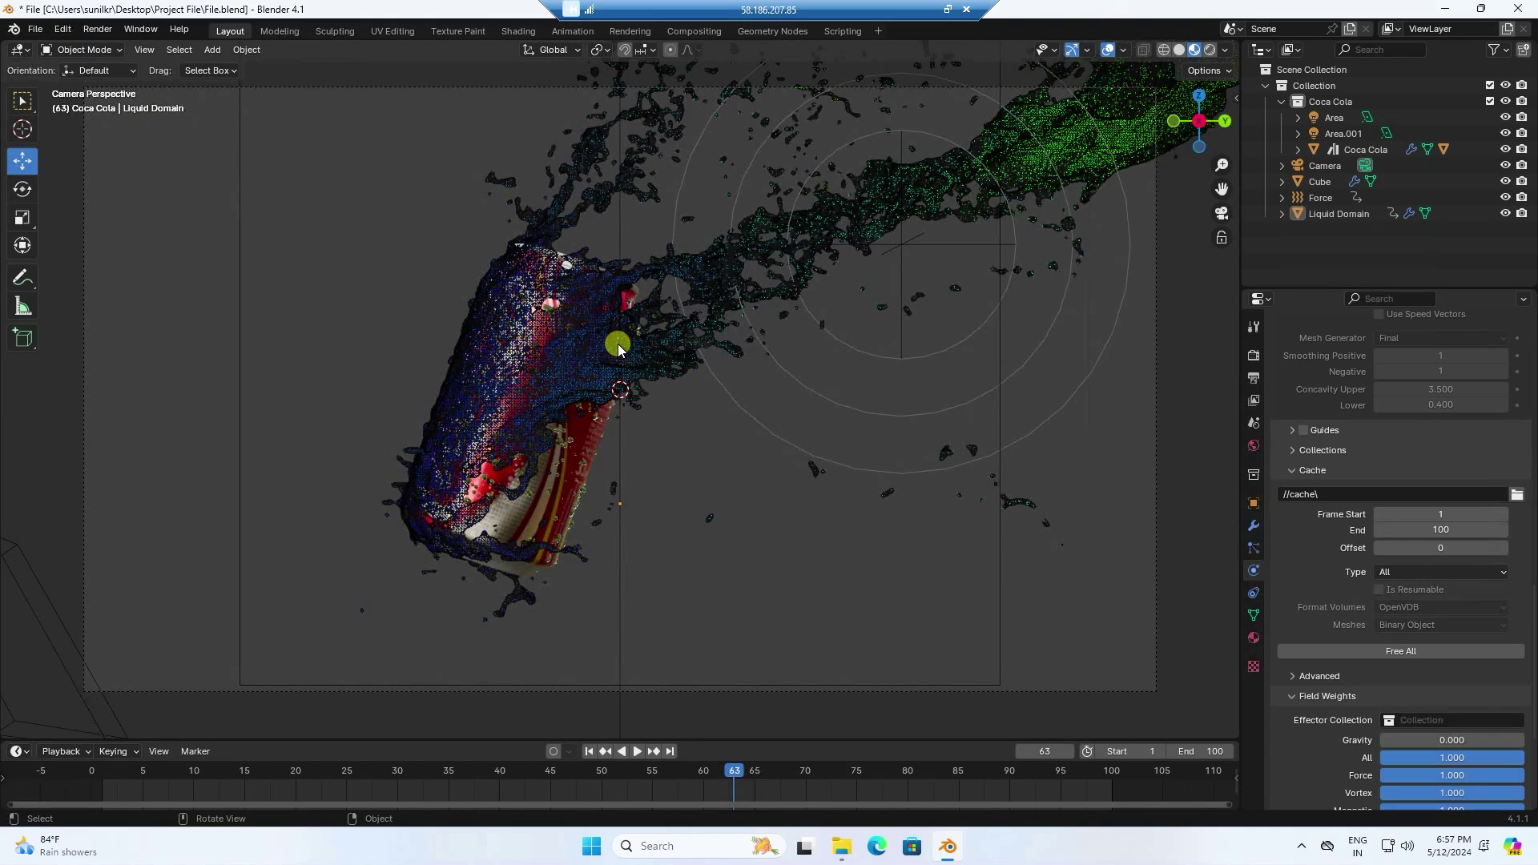
left_click(60, 30)
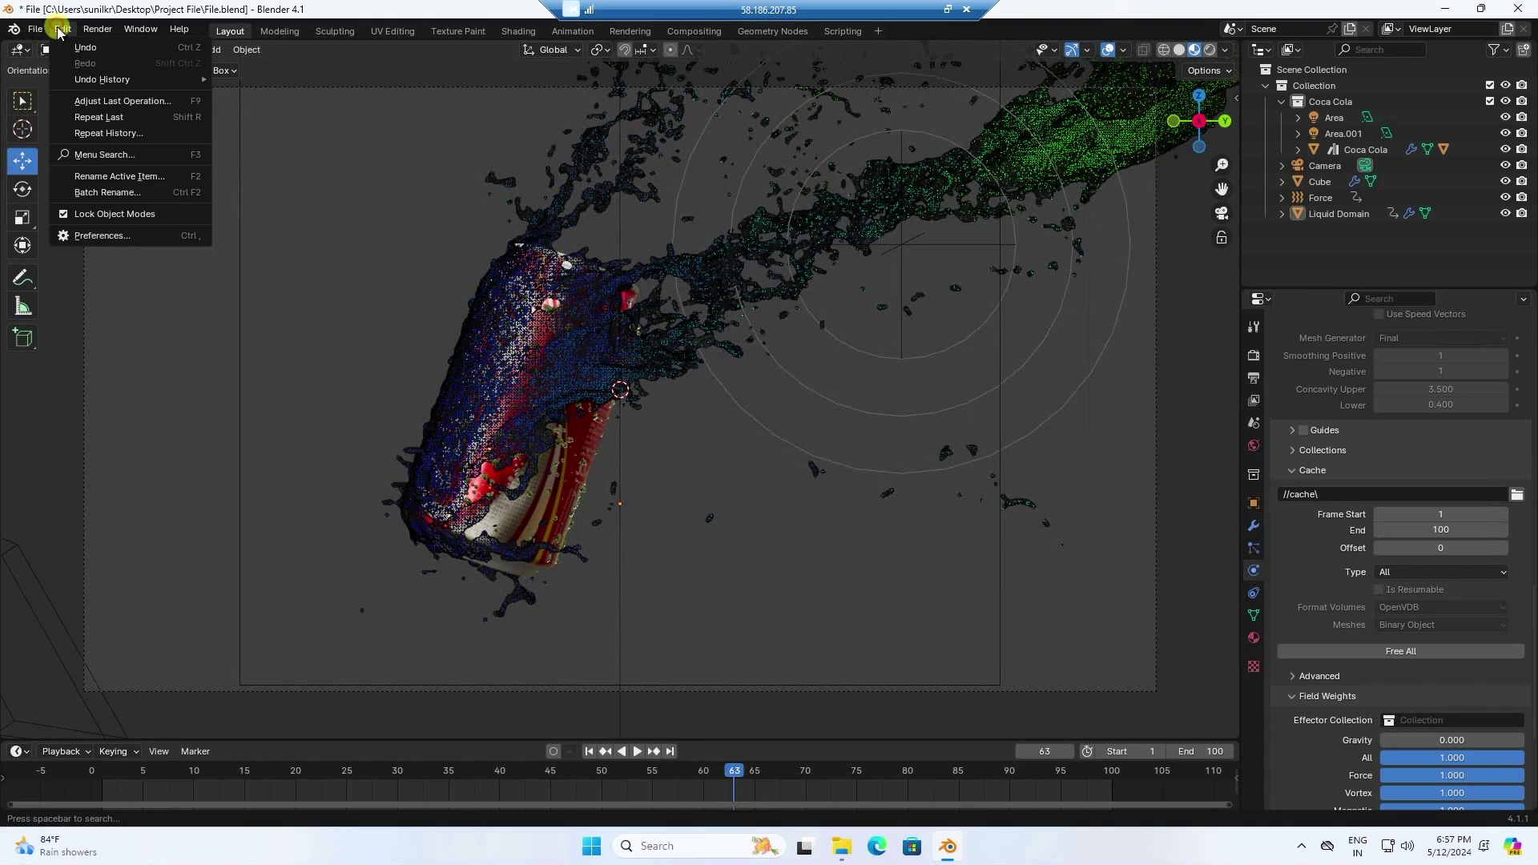
Set Blender's Cycles render device to CUDA in the System preferences.
left_click(98, 234)
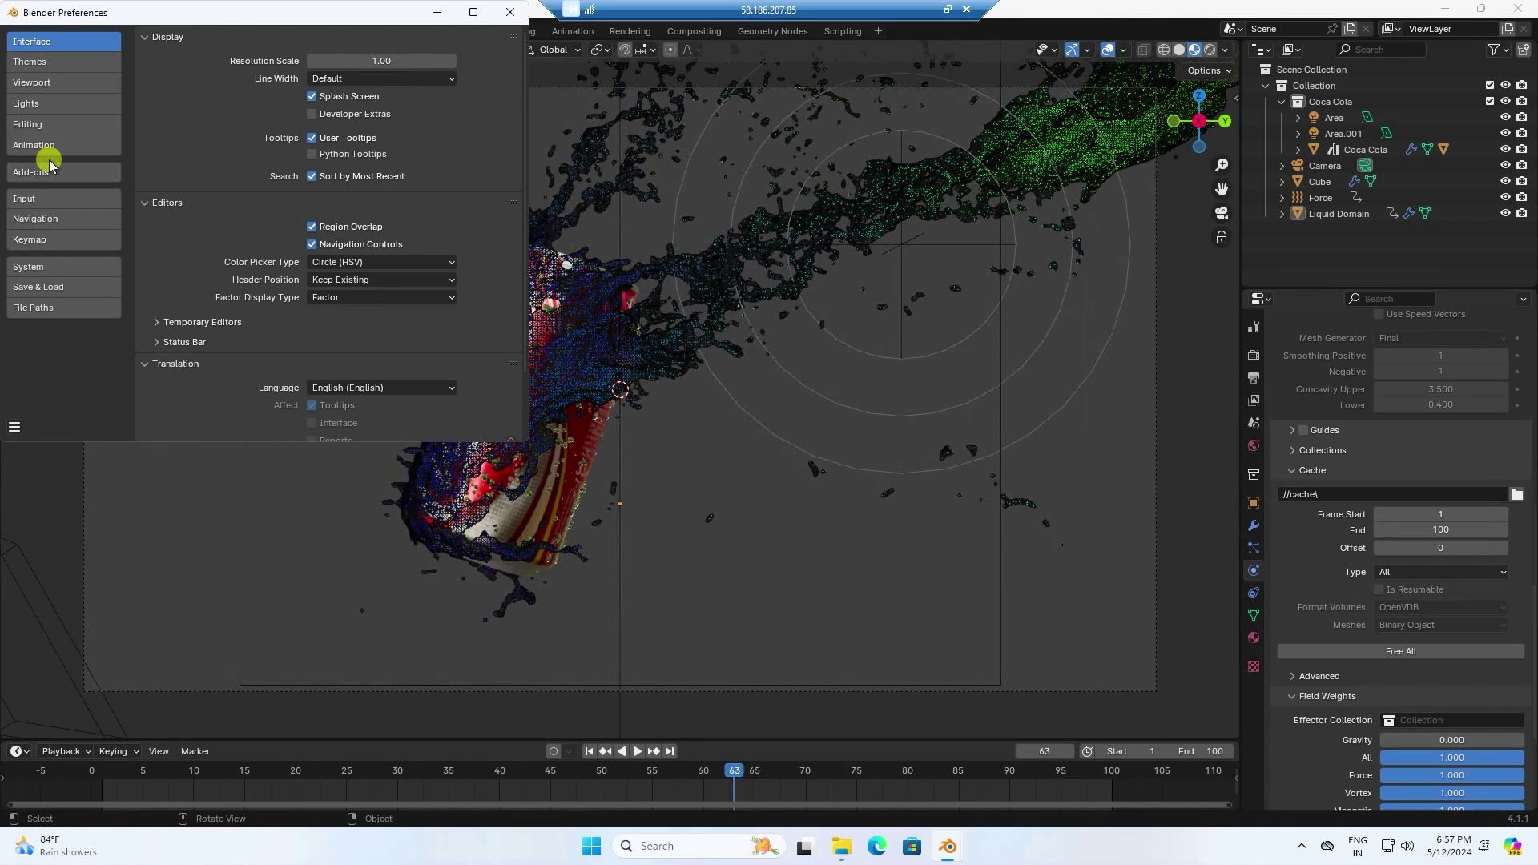
left_click(32, 266)
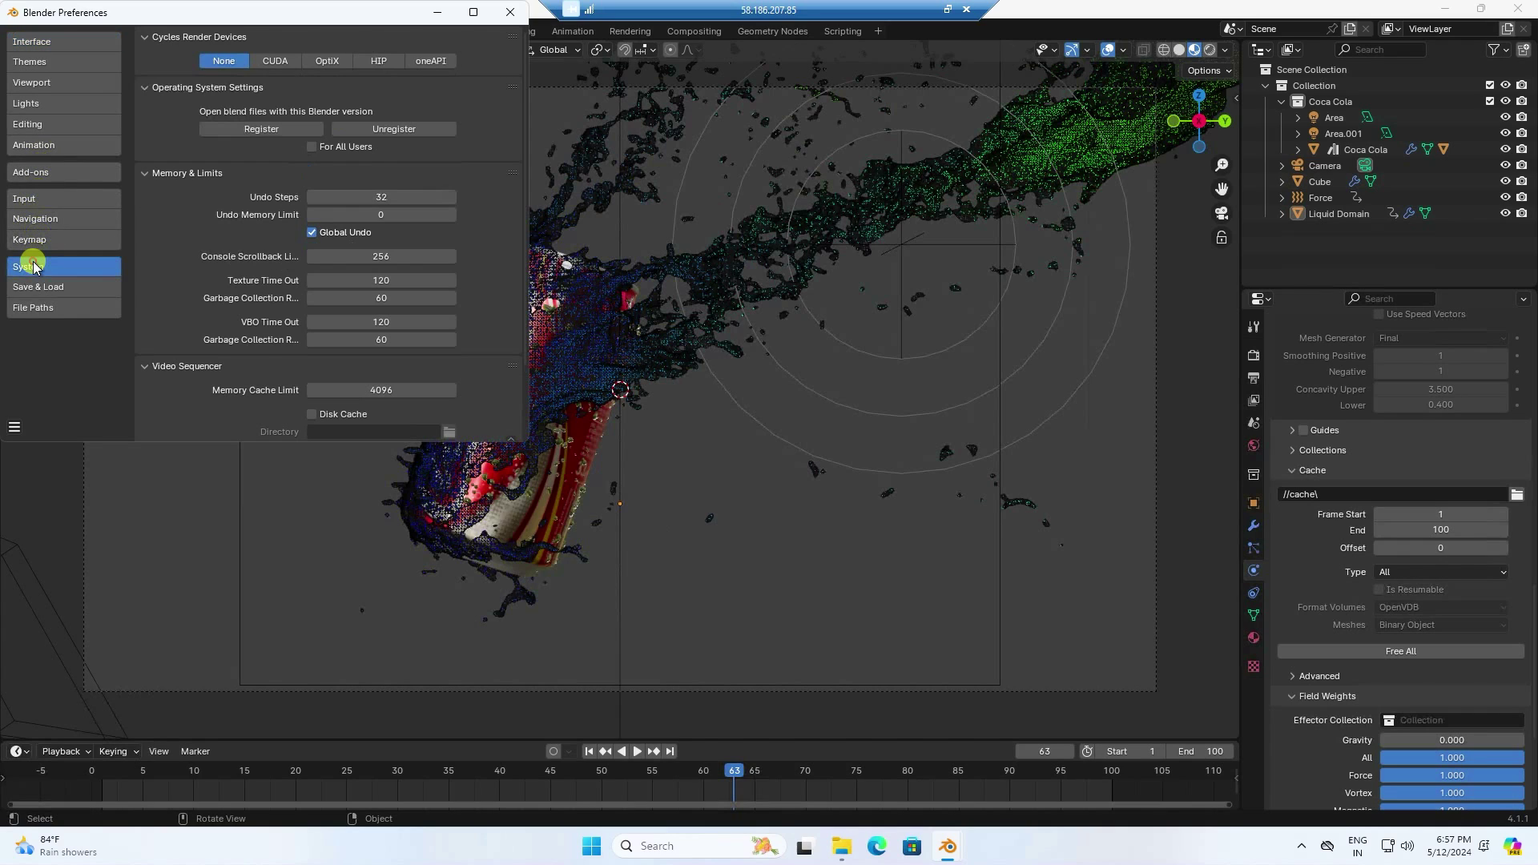
left_click(276, 61)
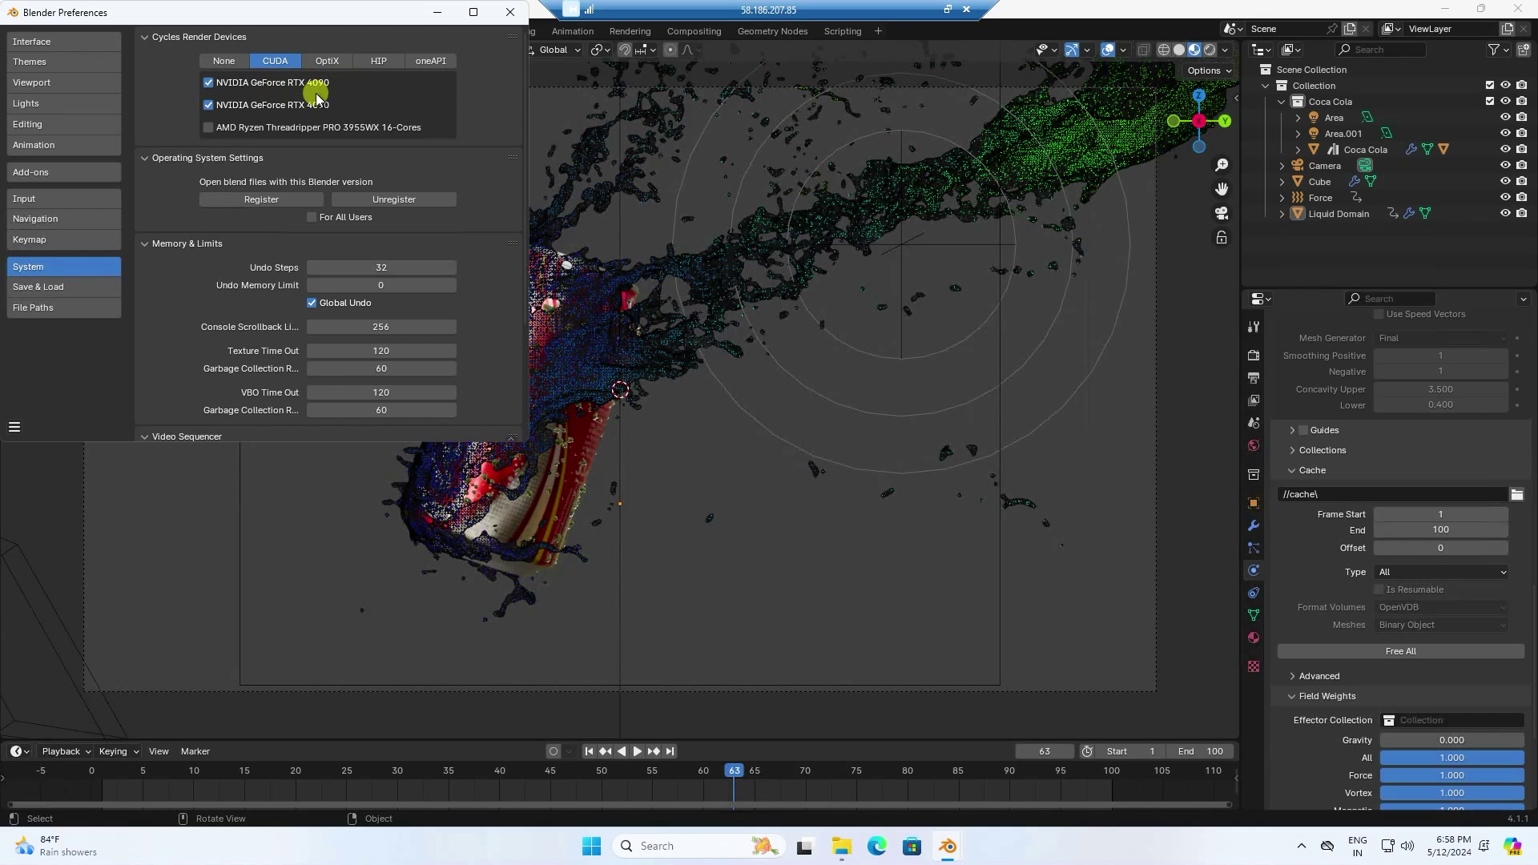
left_click(510, 12)
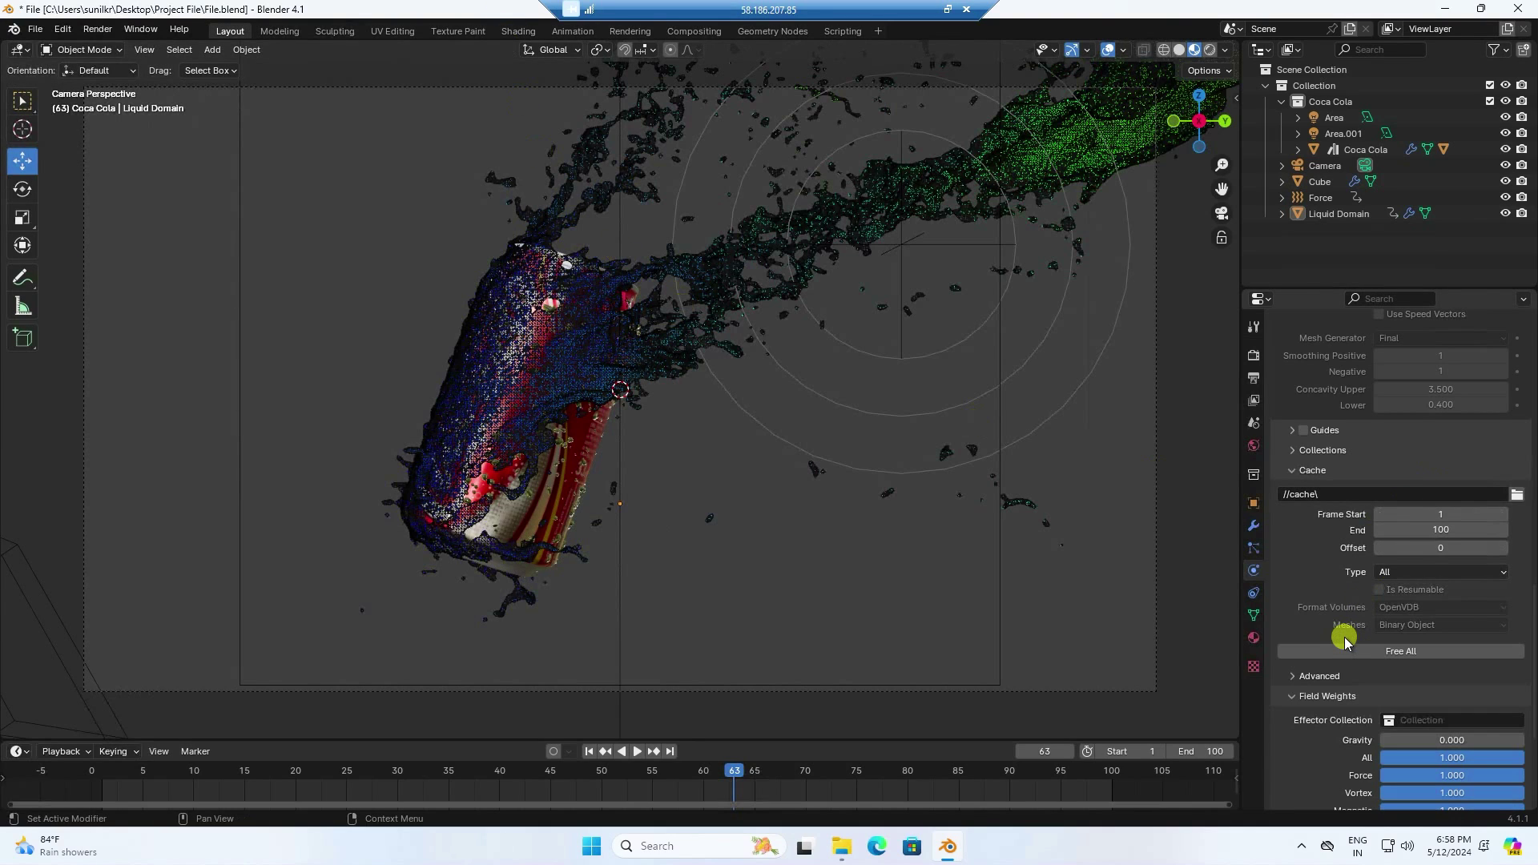
Create and open a new Render folder on the OUTPUT (Y:) drive for the output path.
scroll(1343, 625, "up", 5)
left_click(1256, 379)
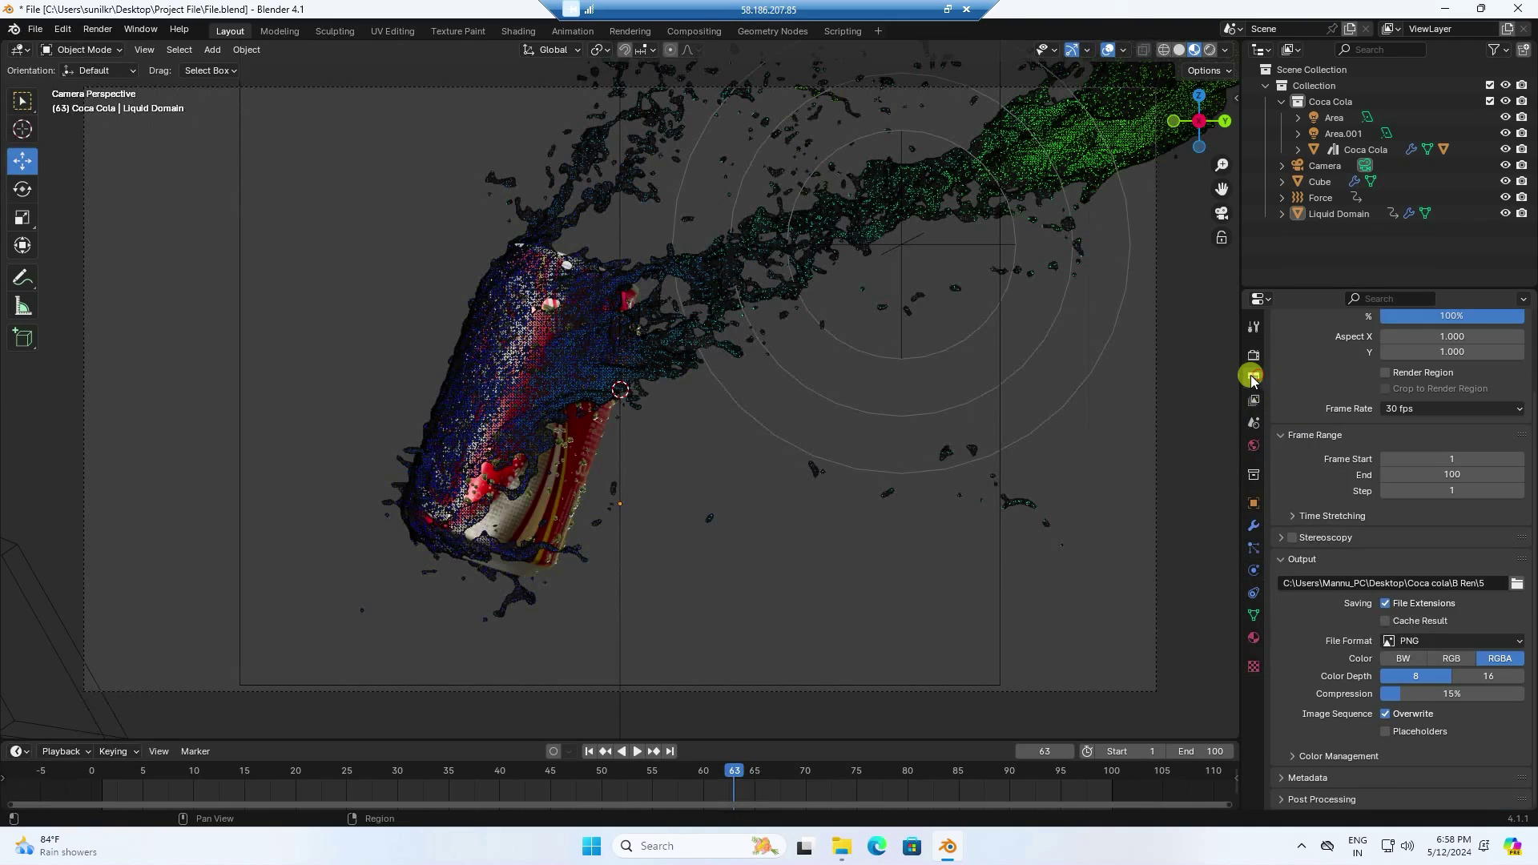
left_click(1518, 584)
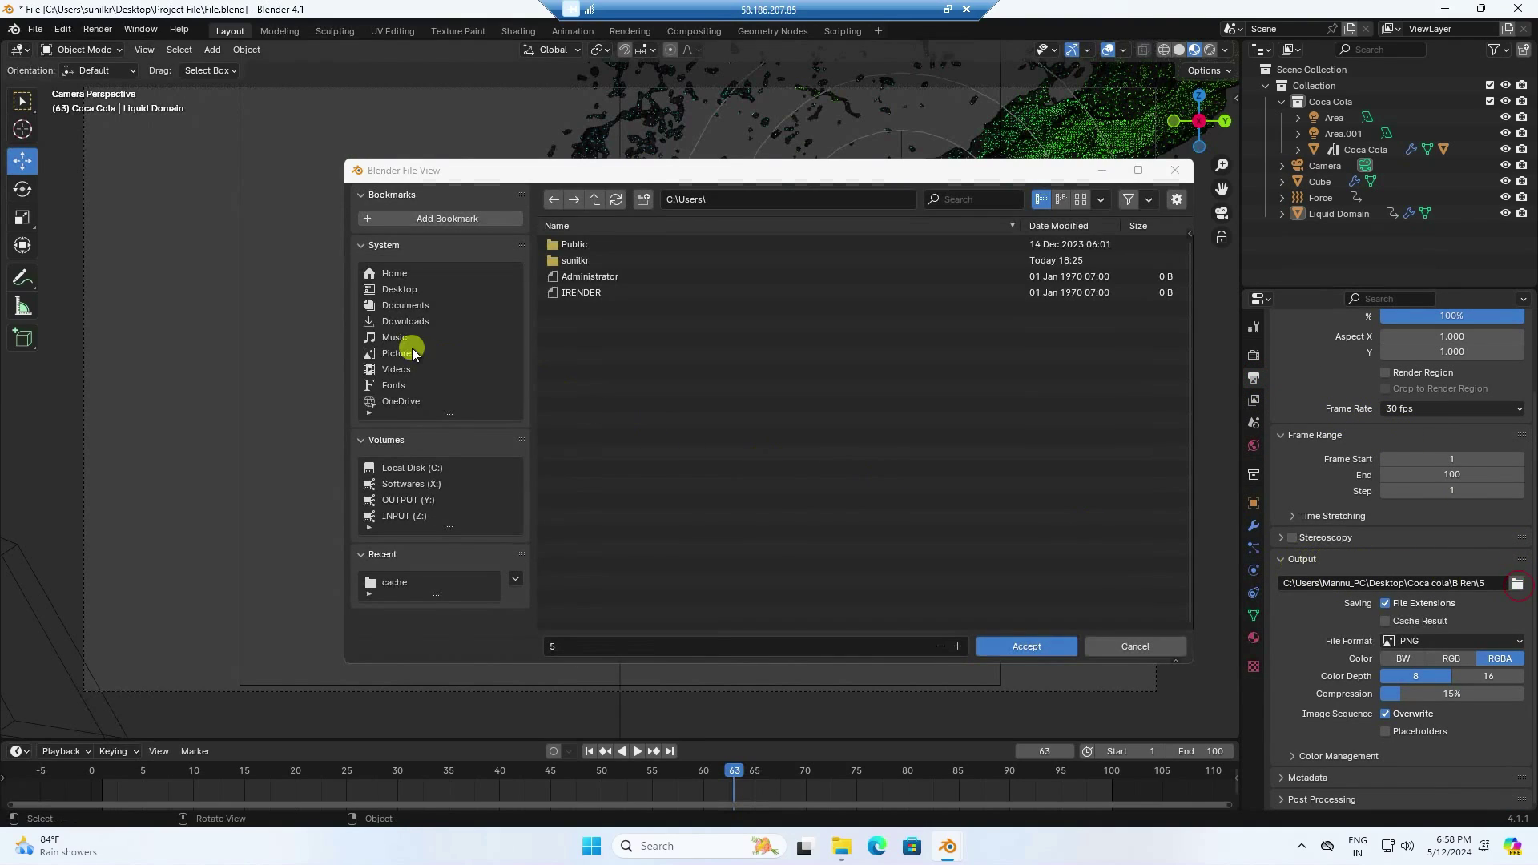
left_click(401, 499)
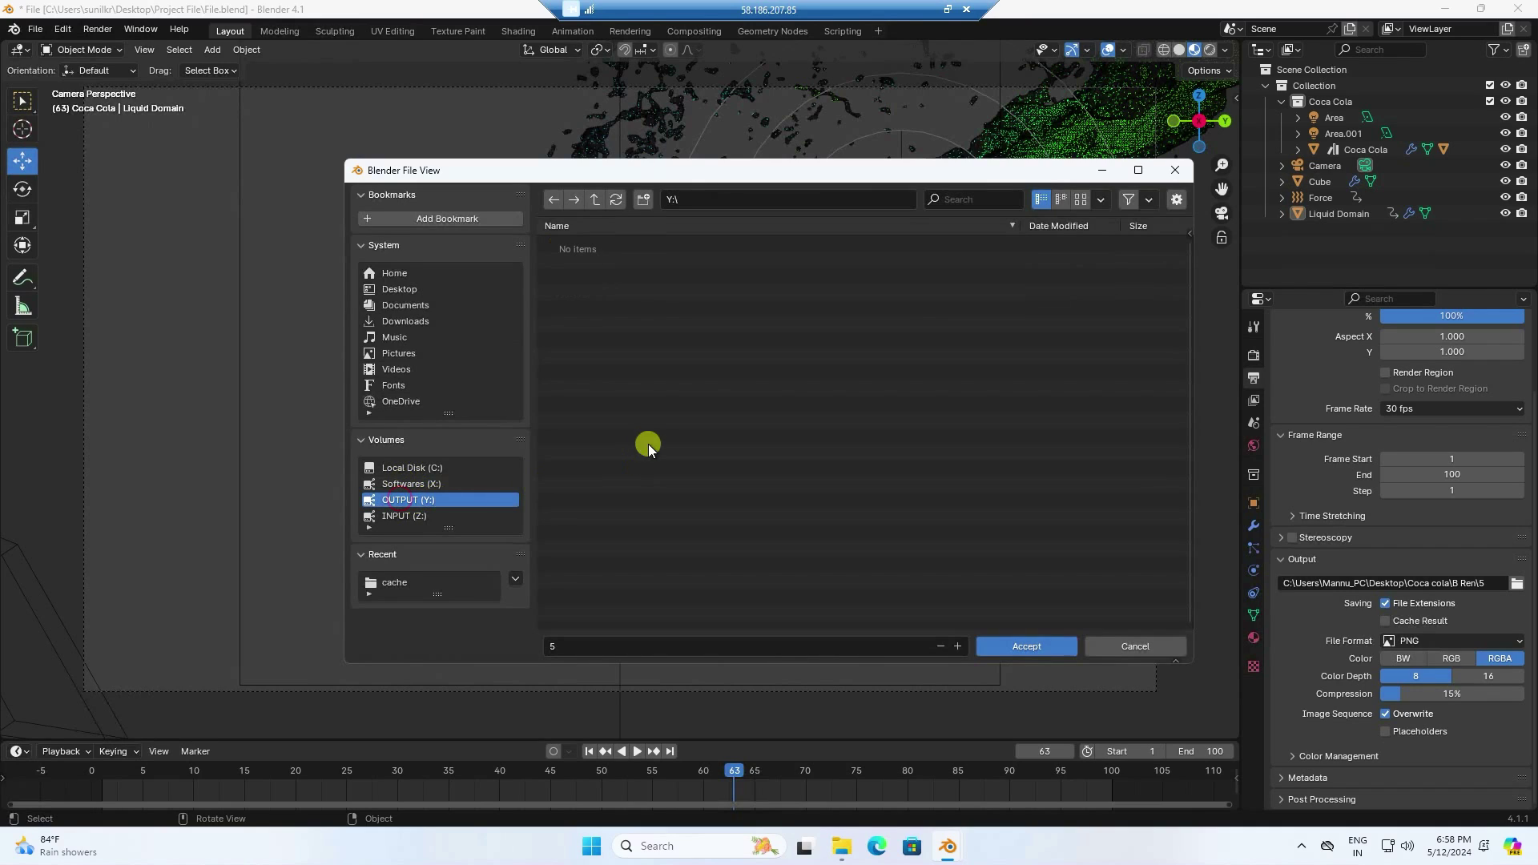
right_click(665, 392)
left_click(616, 395)
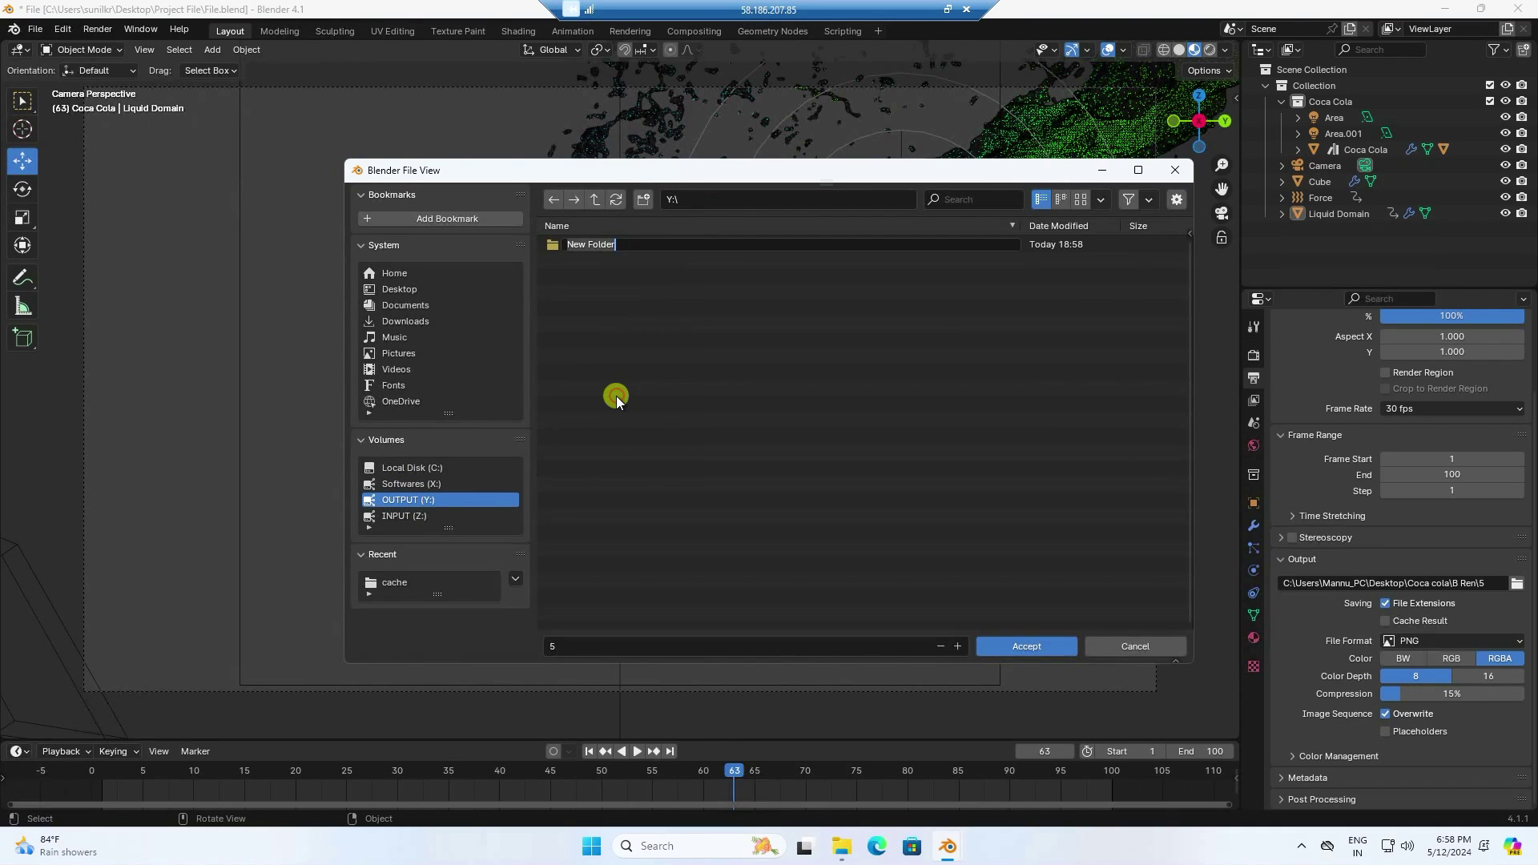
type("Render")
key("Return")
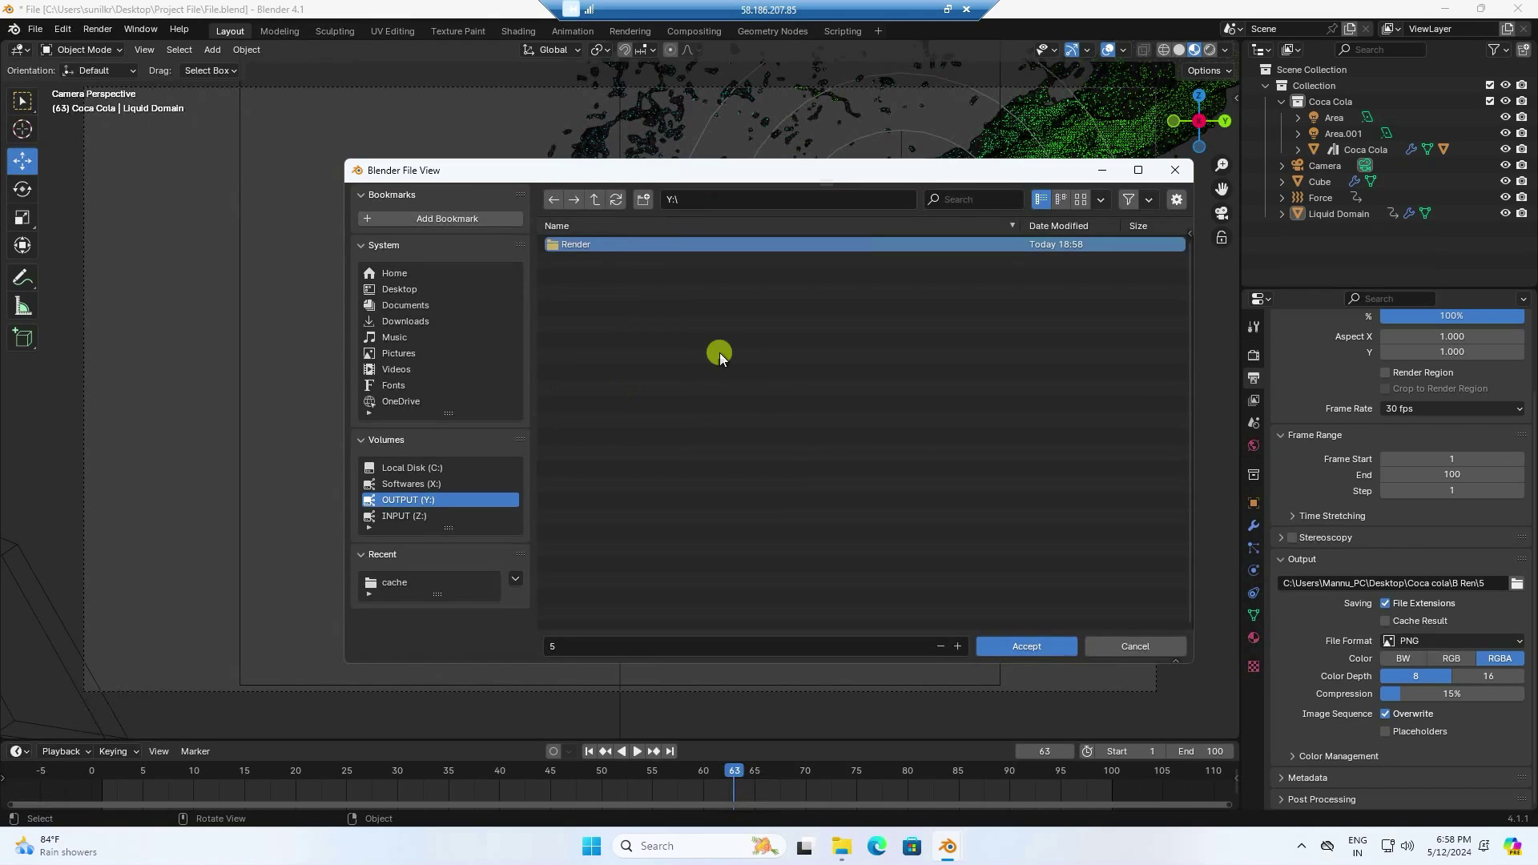
double_click(579, 246)
Set the output file name to A, accept Y:\Render\A, and return to frame 1.
left_click(665, 646)
type("A")
left_click(1035, 647)
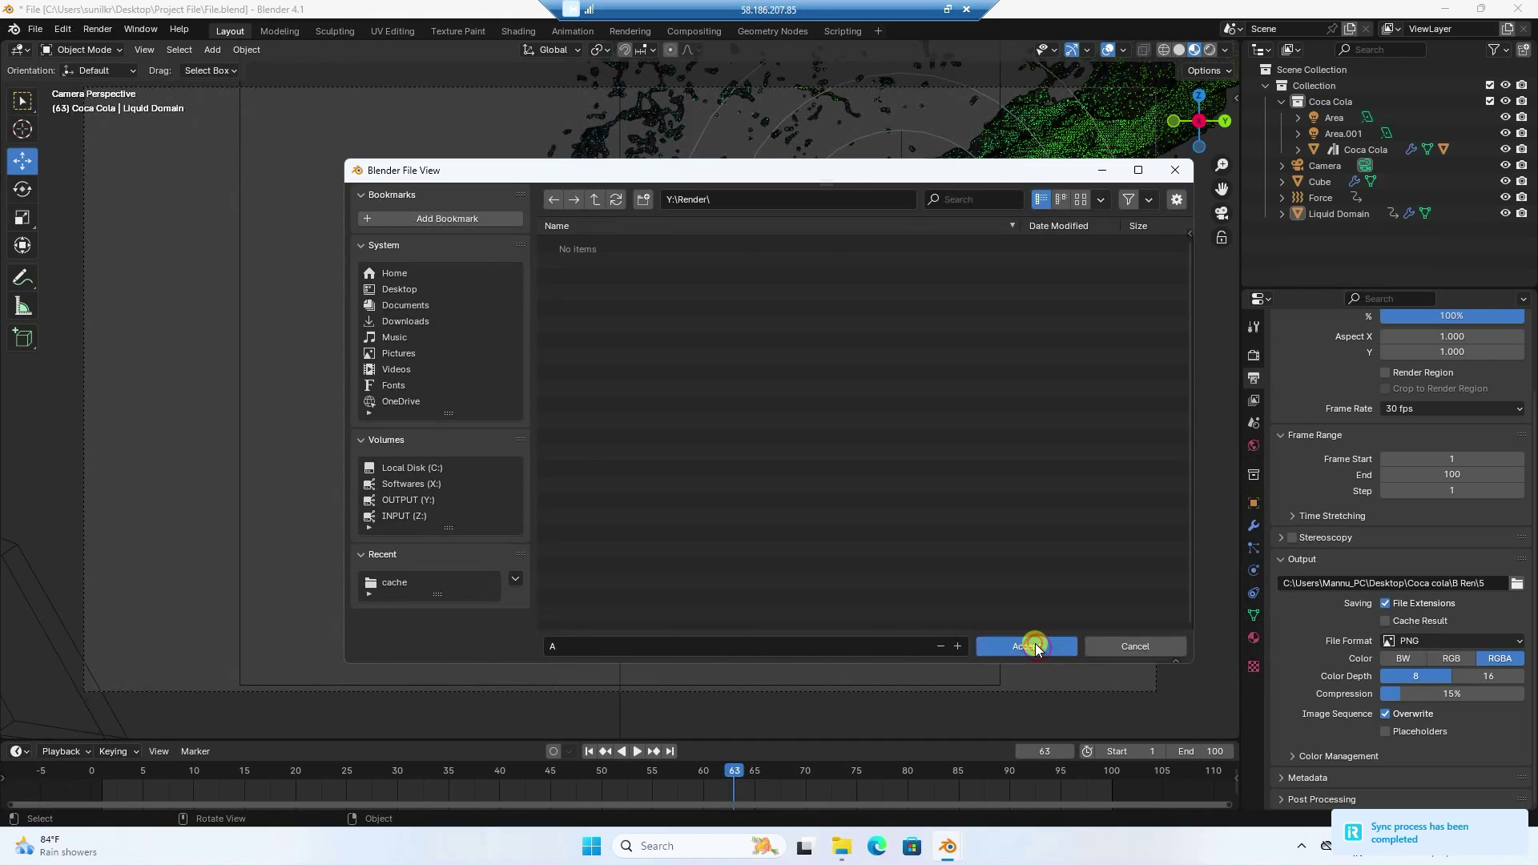
left_click(589, 751)
Render a test still of frame 20 and close the result.
scroll(1309, 672, "up", 3)
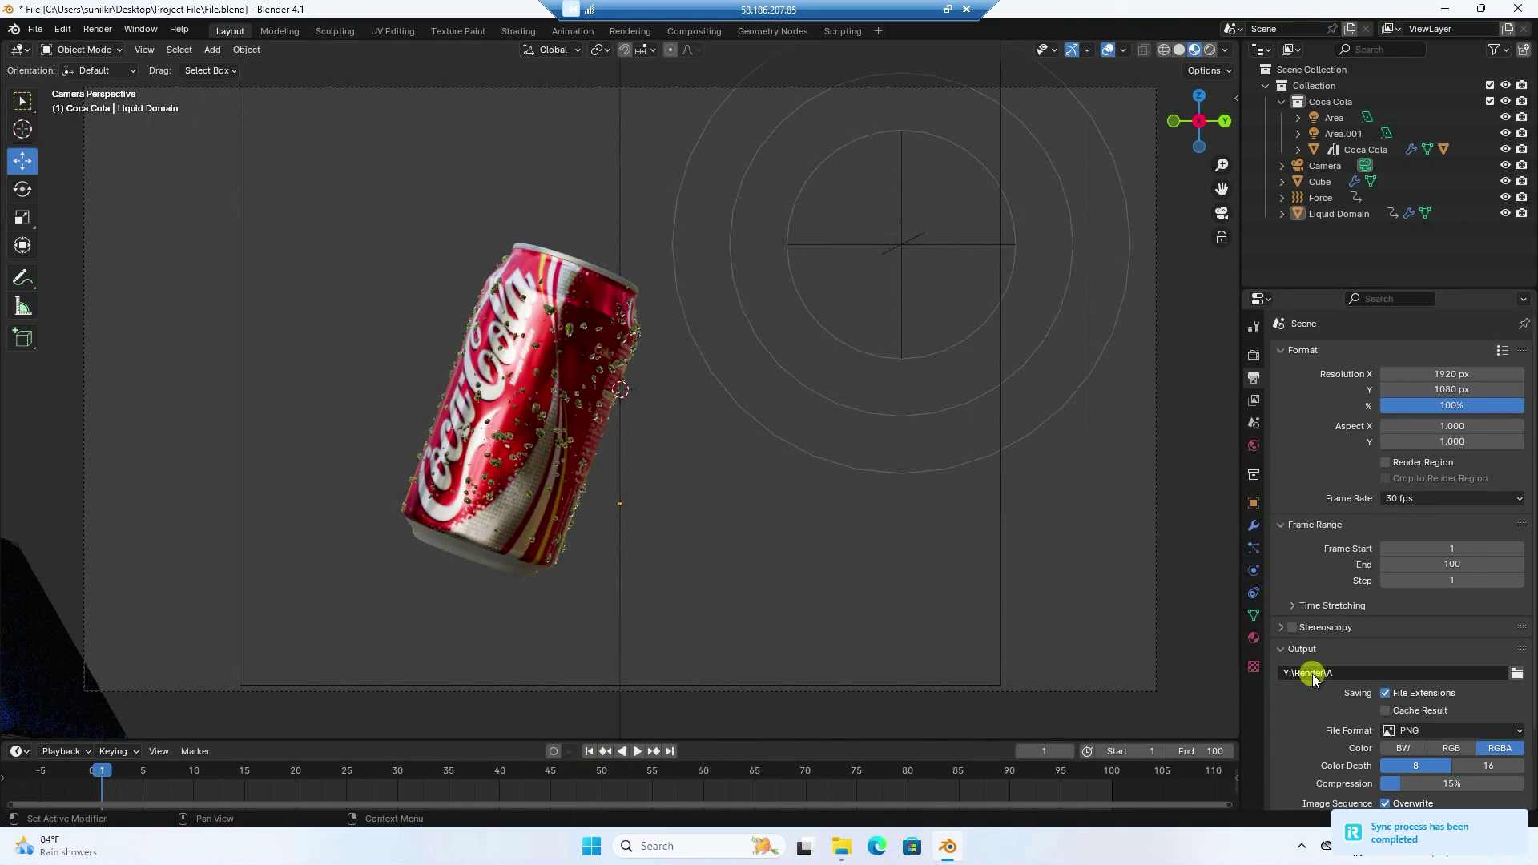
left_click(97, 29)
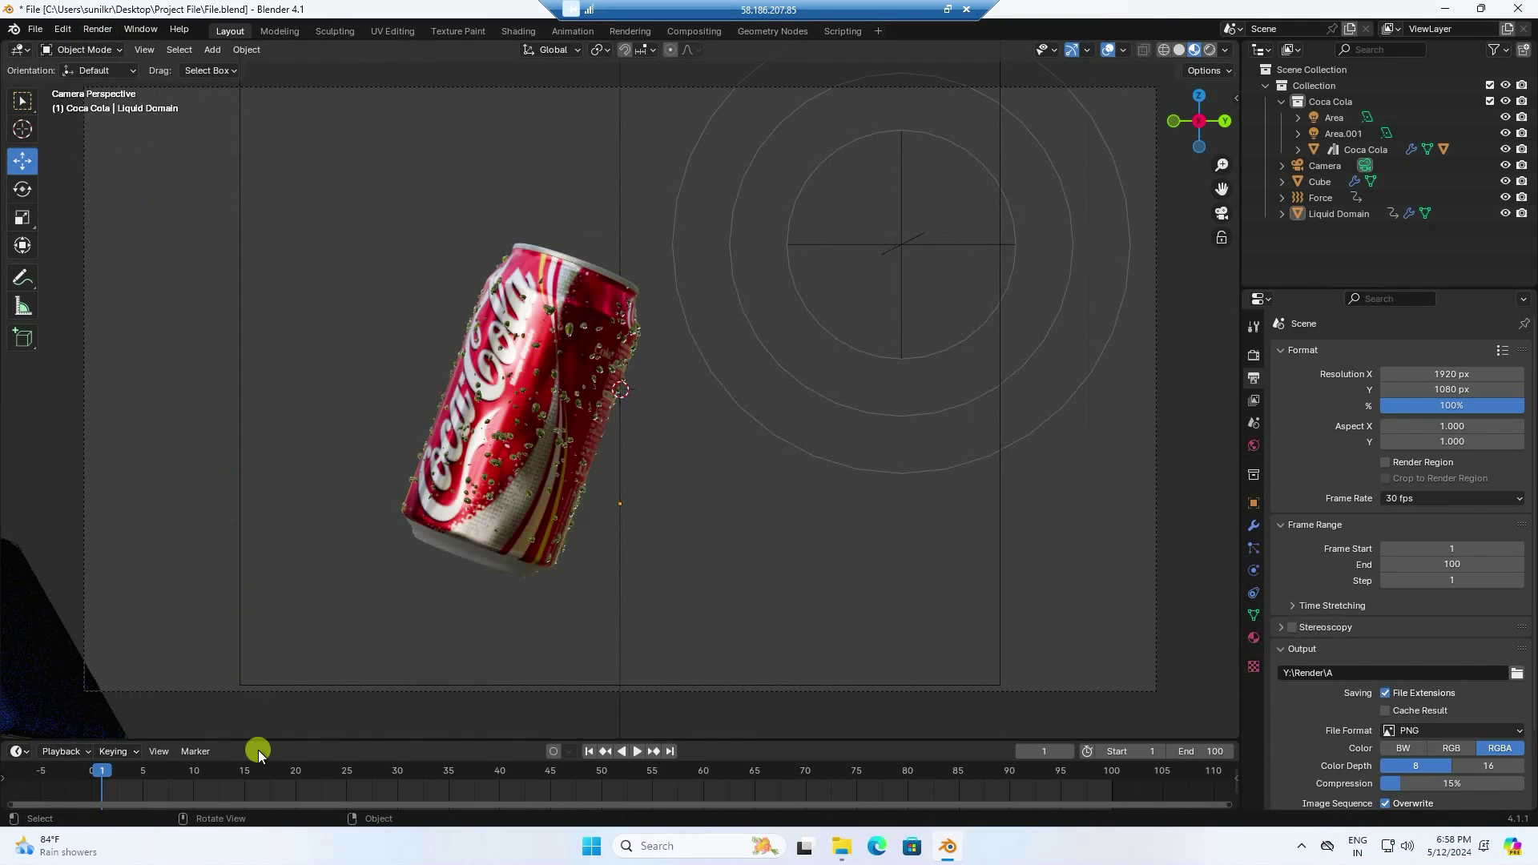
left_click_drag(269, 769, 301, 770)
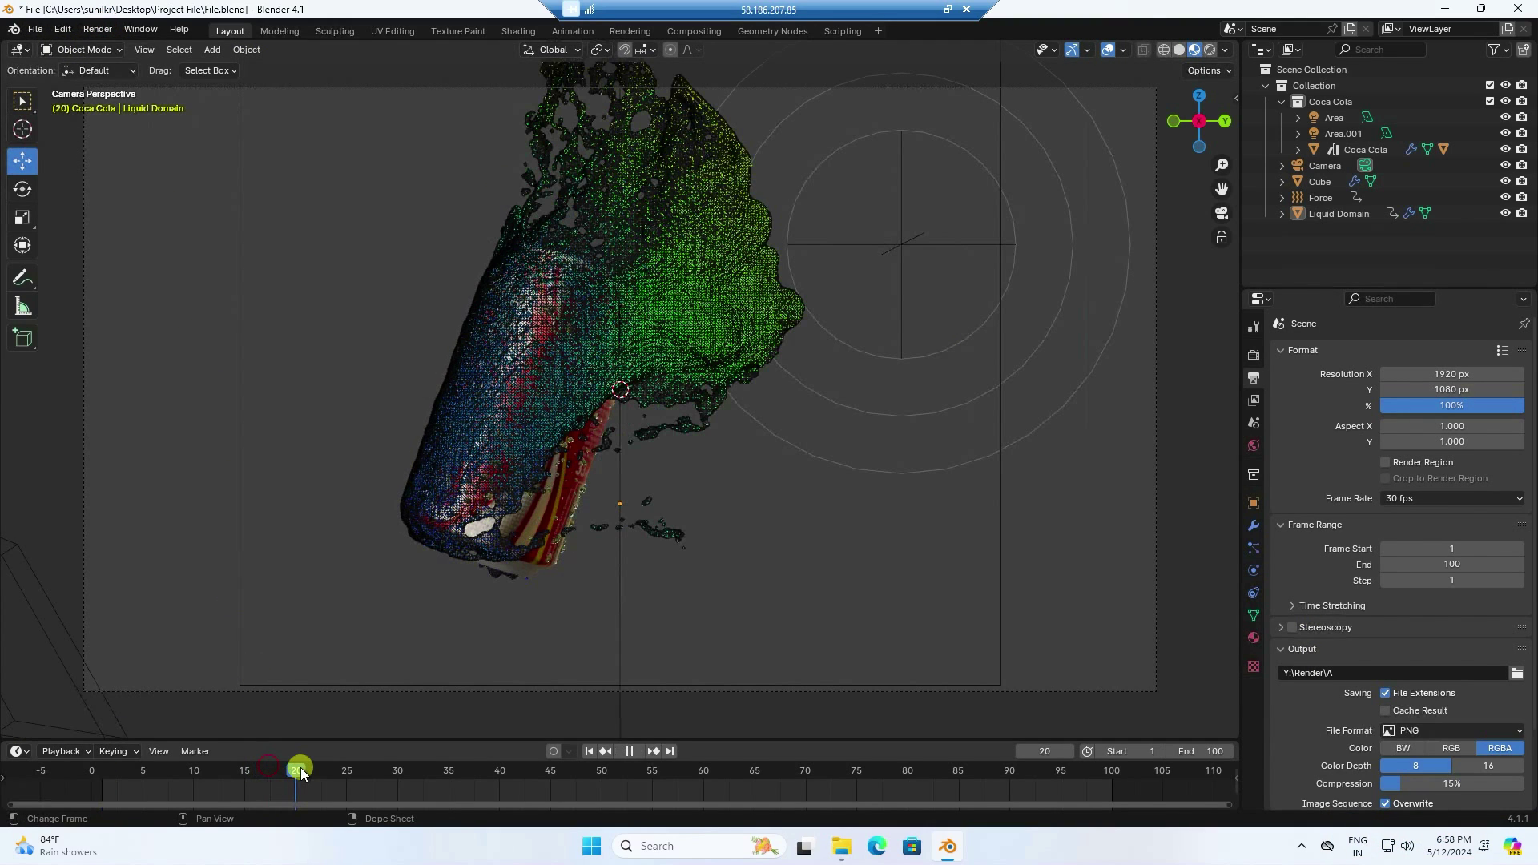
left_click(98, 29)
left_click(115, 48)
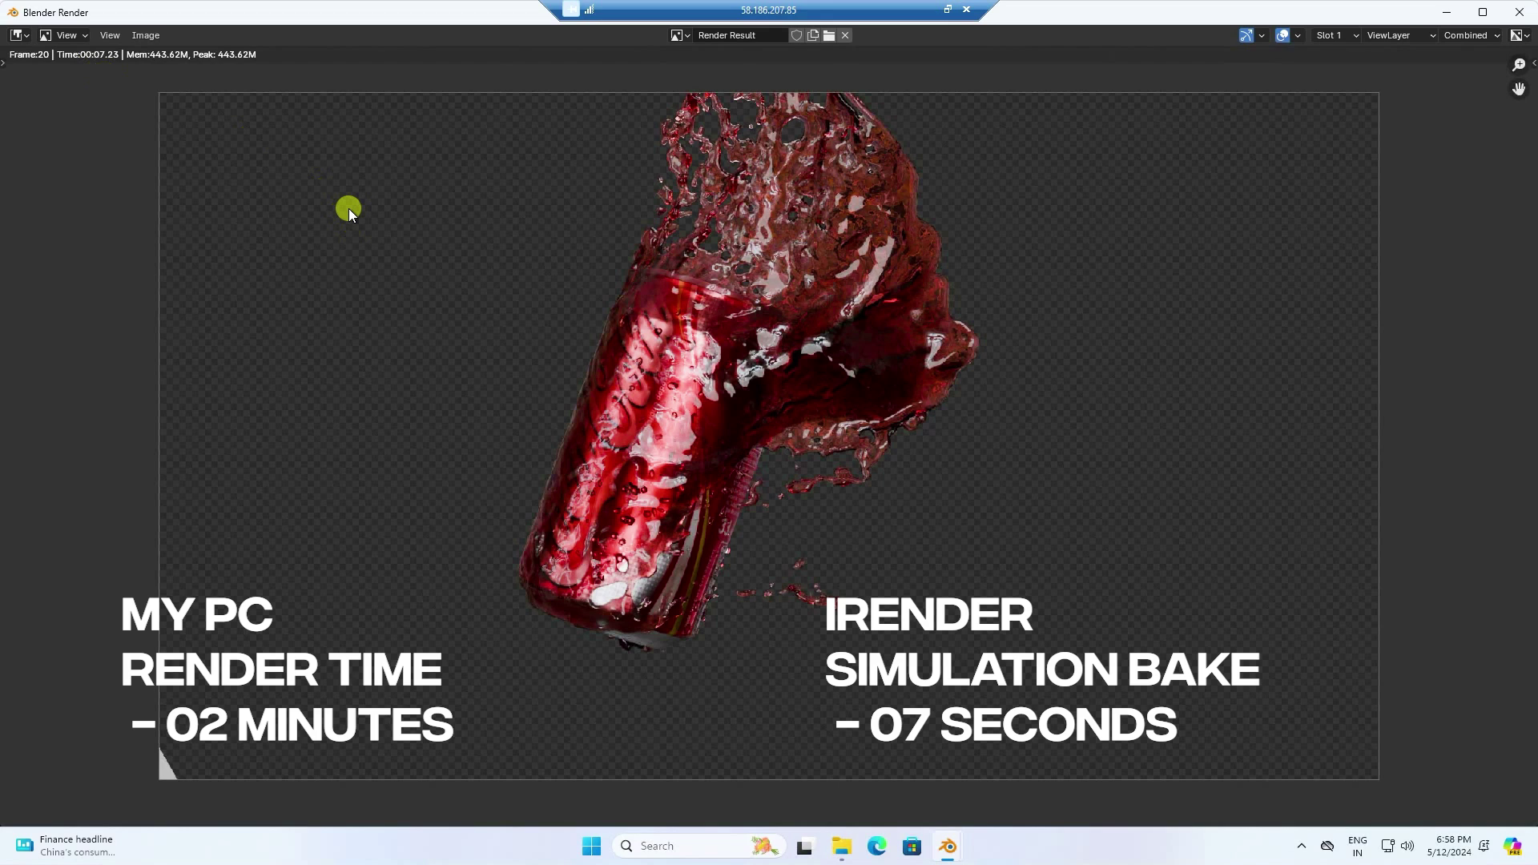
left_click(1521, 12)
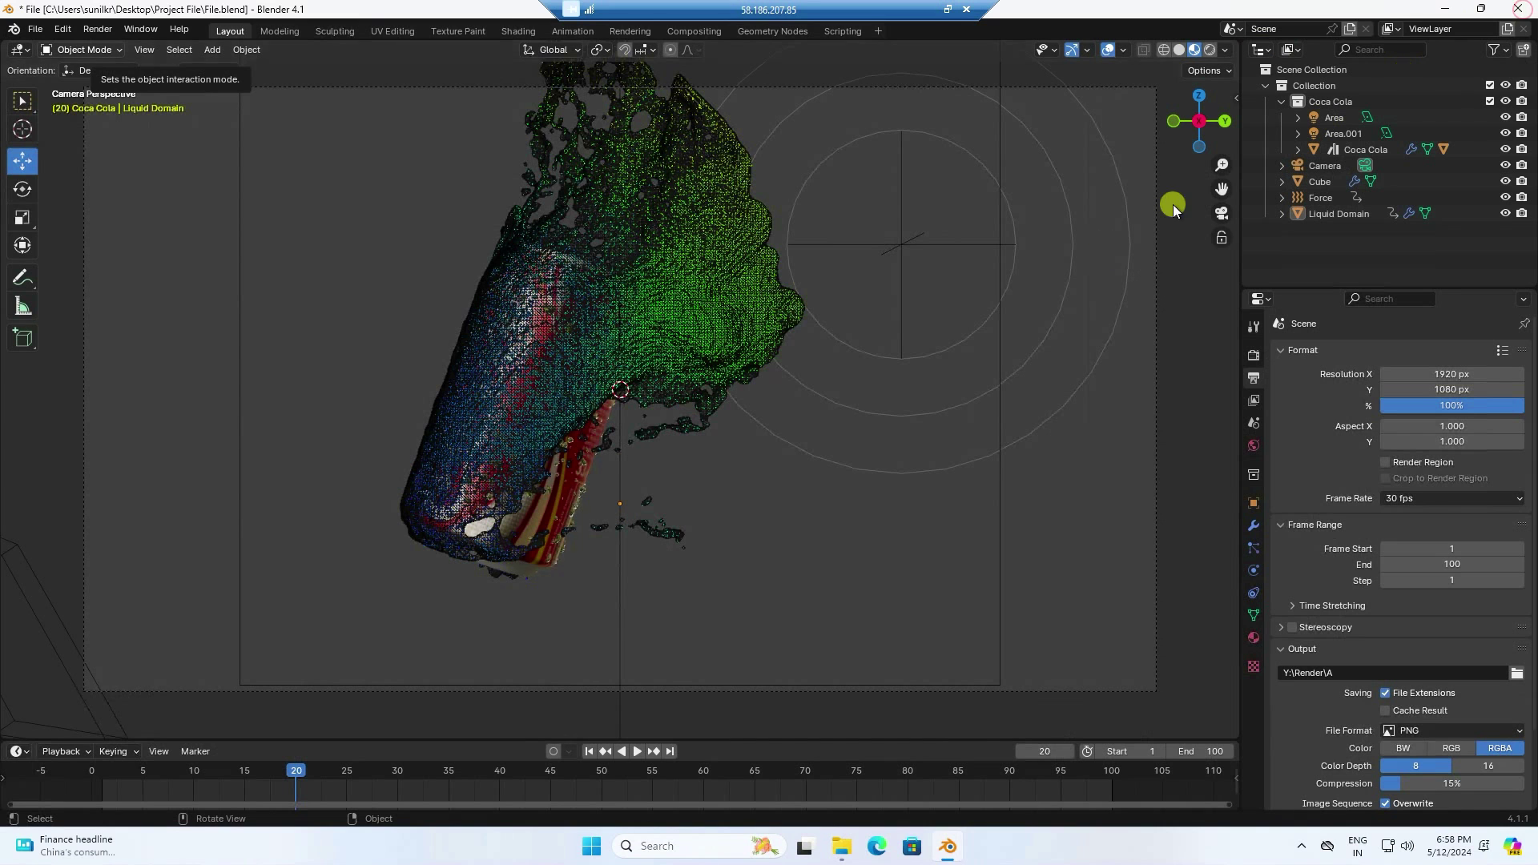
Render the full animation from frame 1 through 100 and hide the render window.
left_click(588, 751)
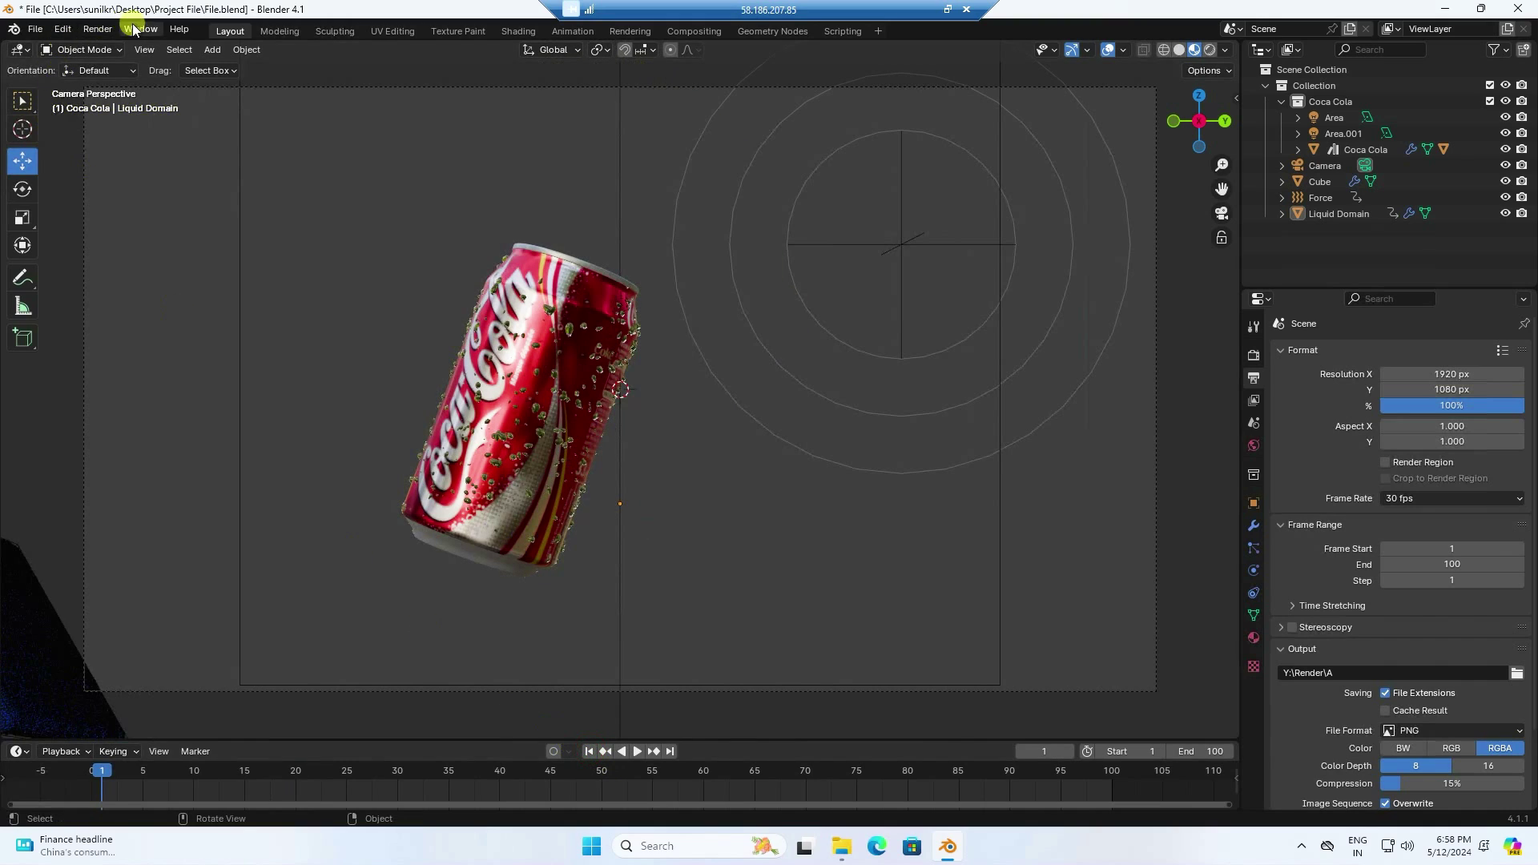
left_click(108, 29)
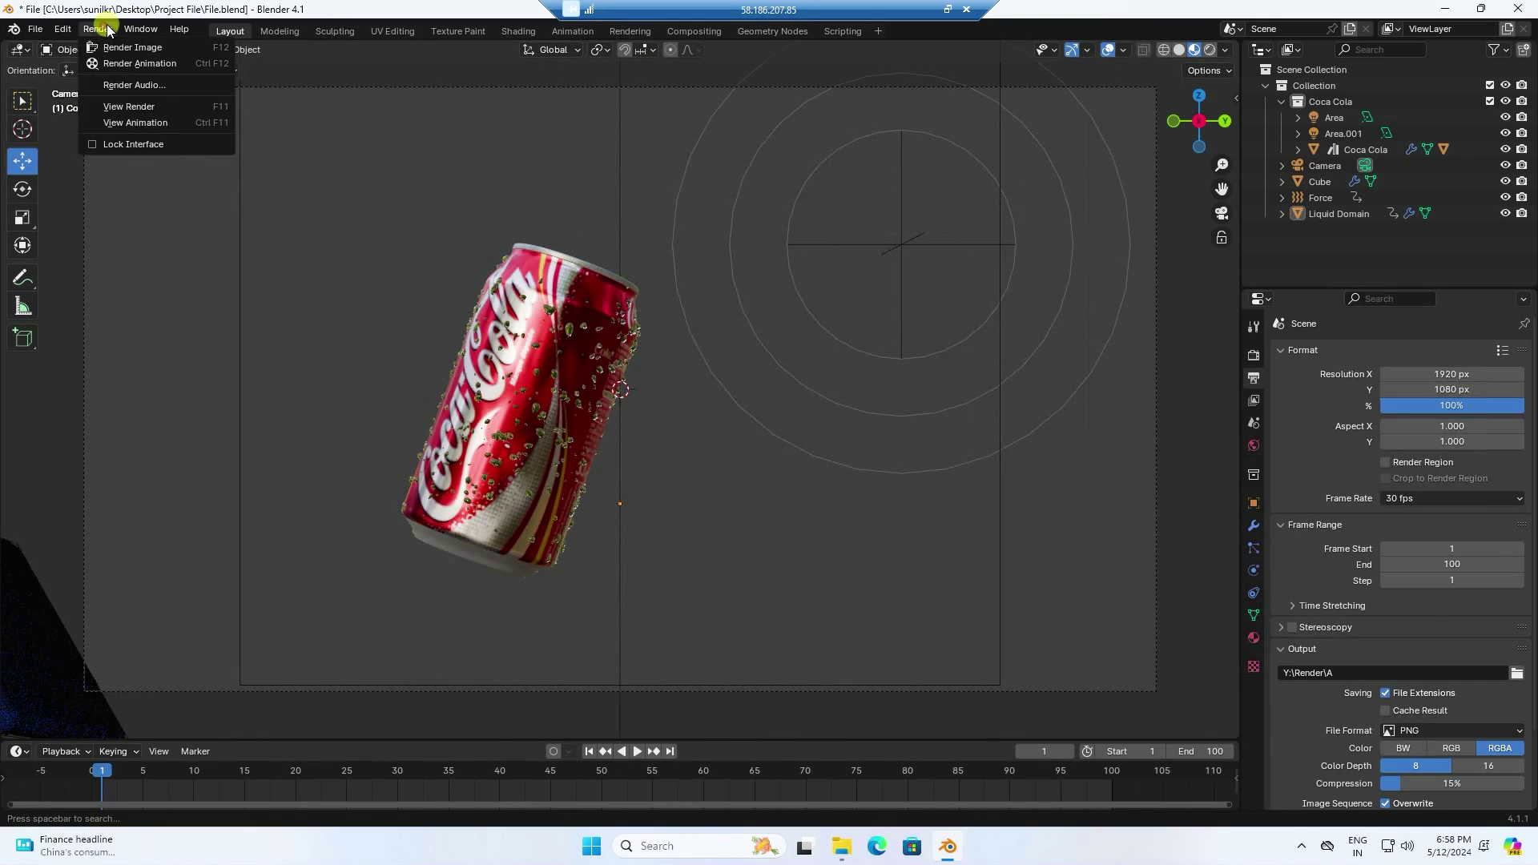
left_click(138, 64)
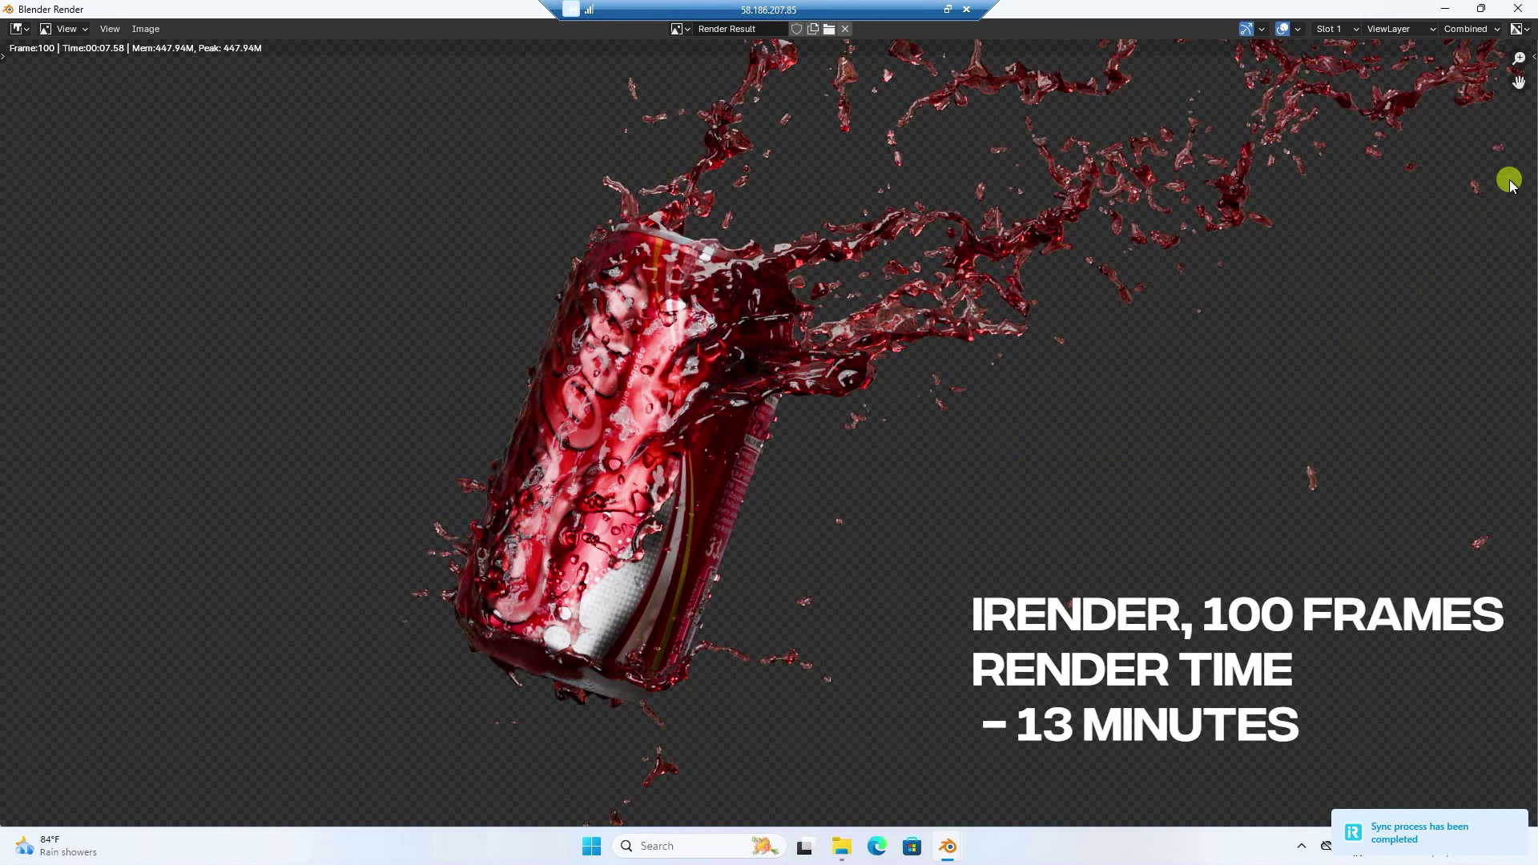
left_click(1444, 11)
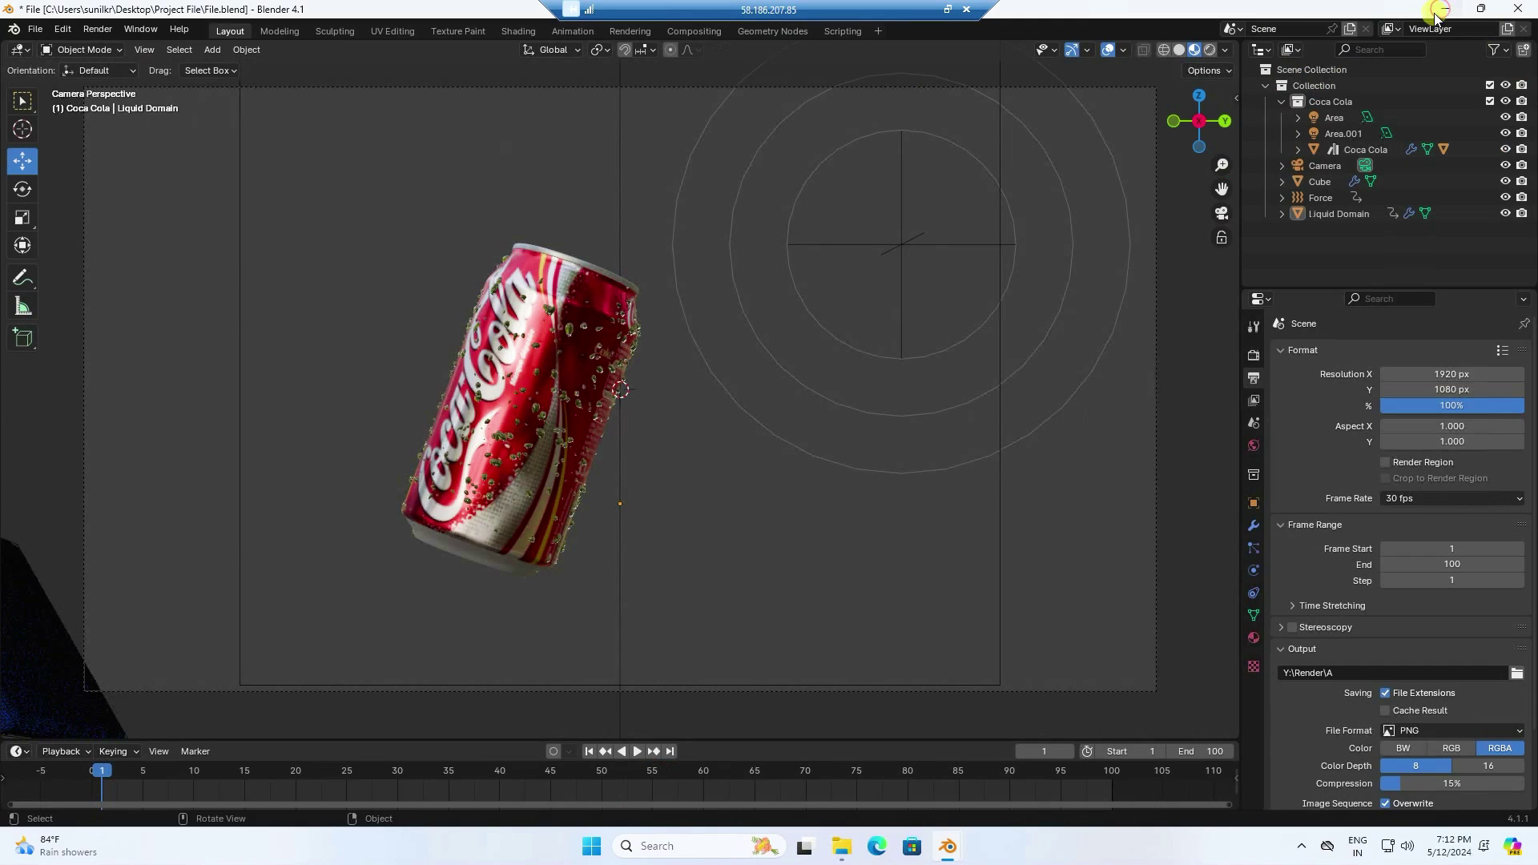
Open the Render folder on OUTPUT (Y:) and view the frames as extra large icons.
left_click(1445, 10)
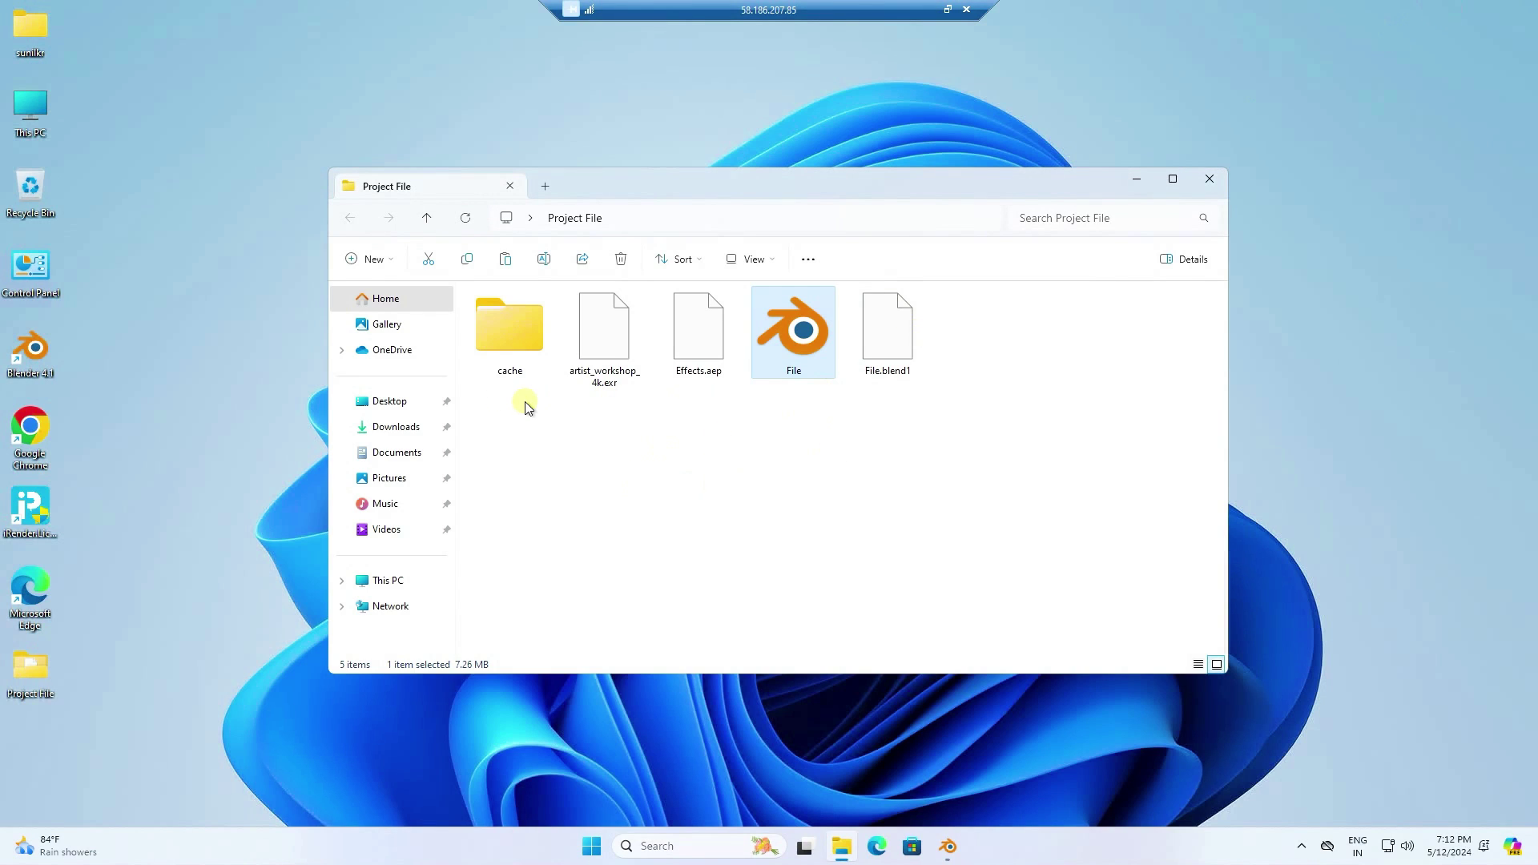
left_click(388, 582)
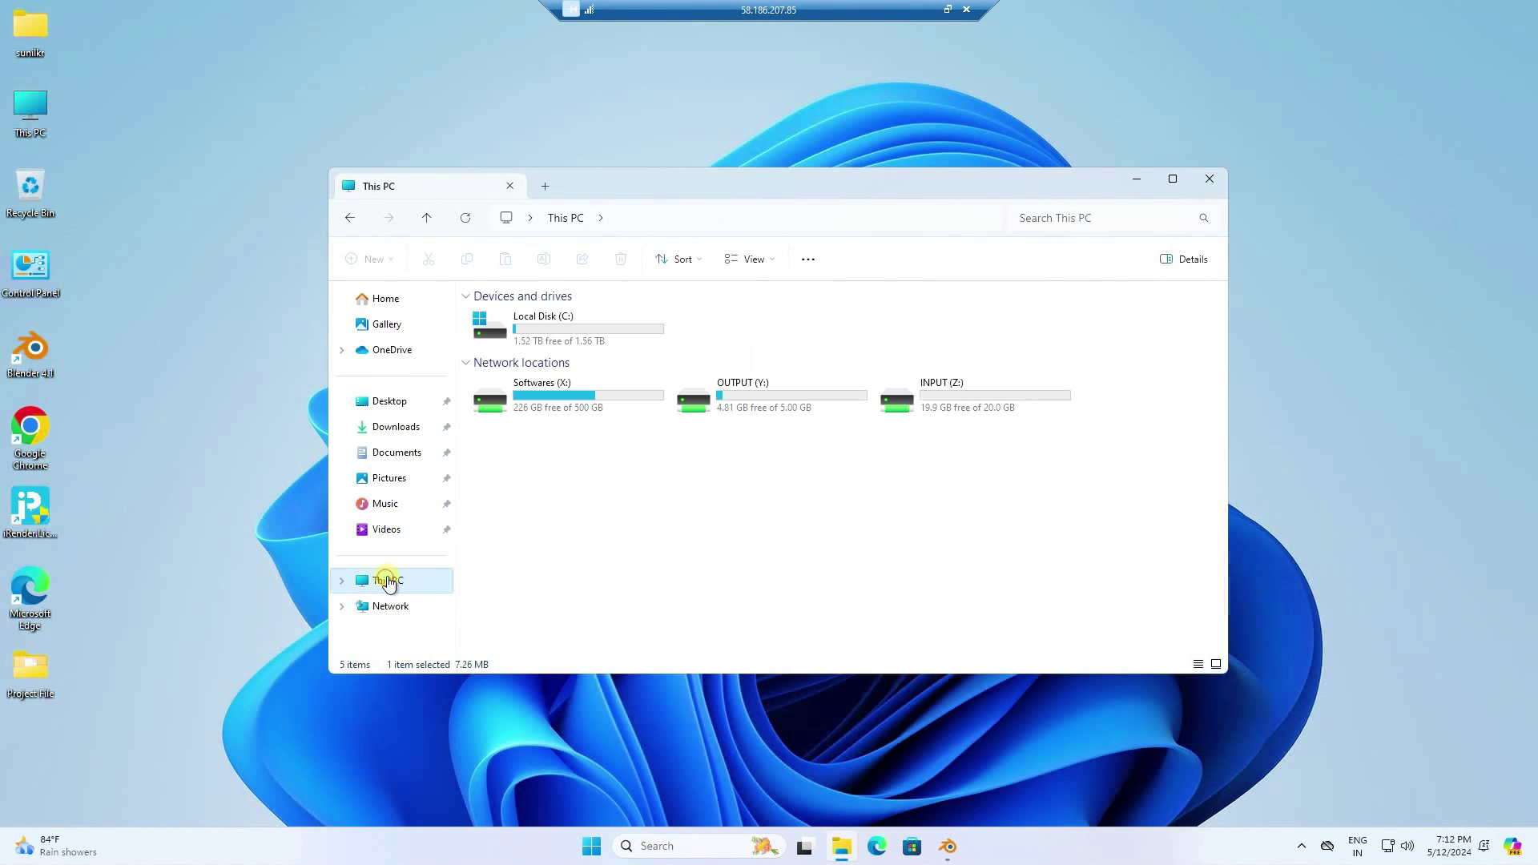
double_click(762, 401)
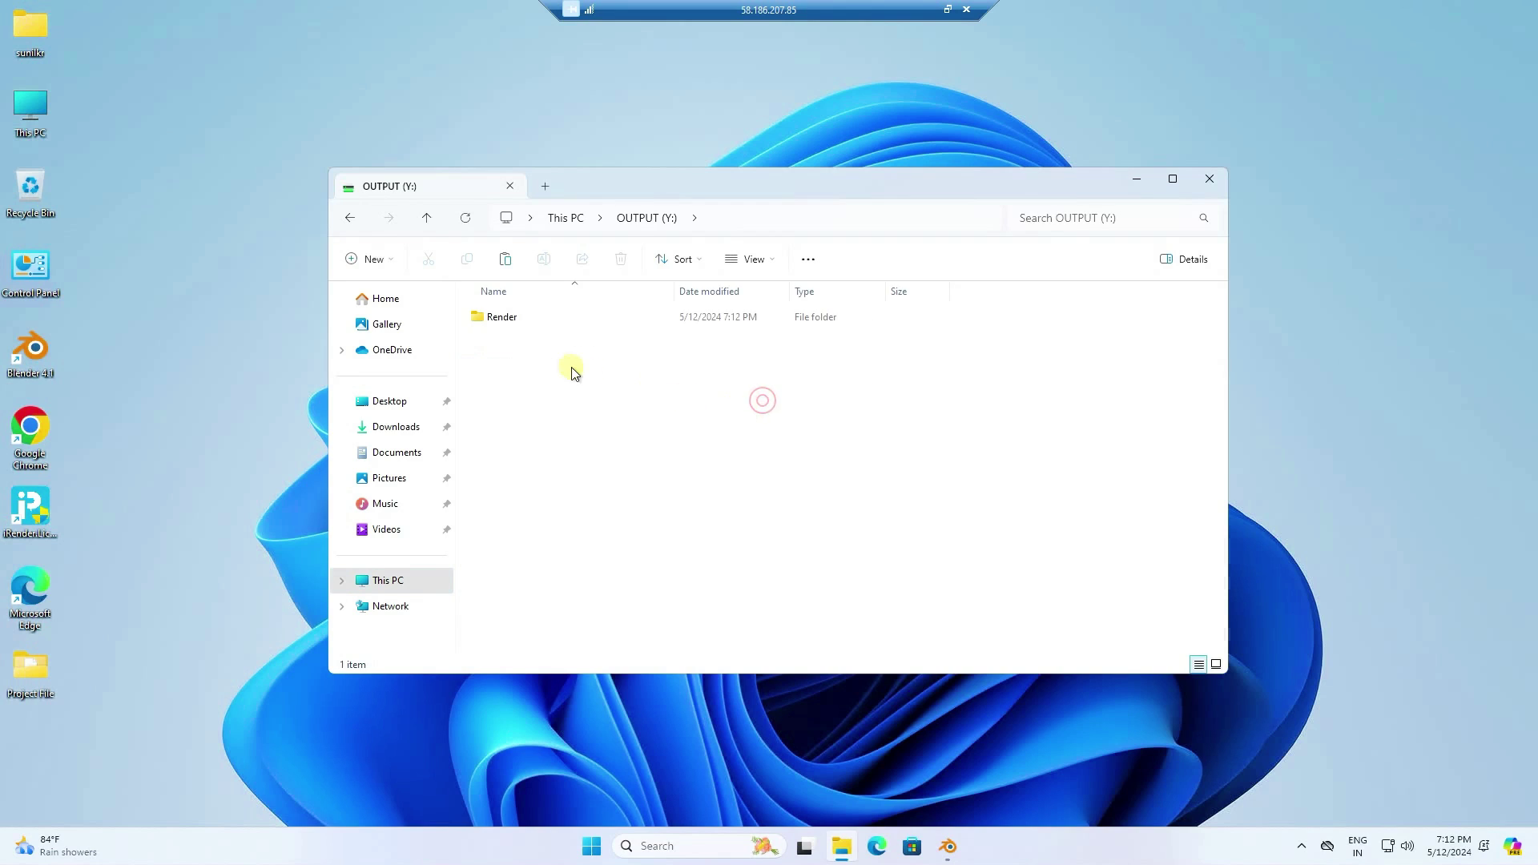
double_click(495, 316)
left_click(1169, 180)
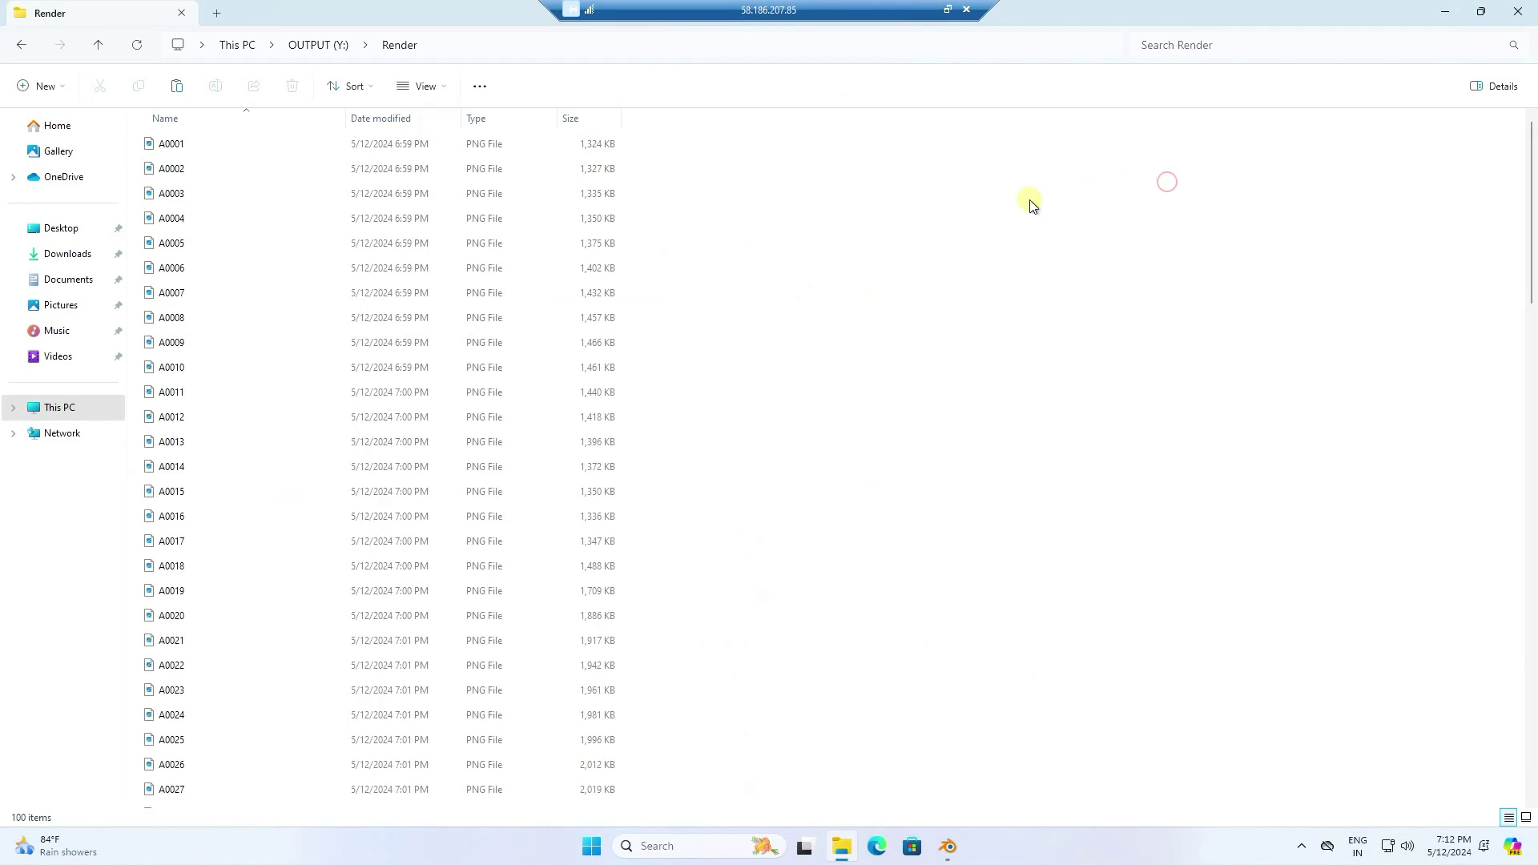
left_click(420, 84)
left_click(431, 127)
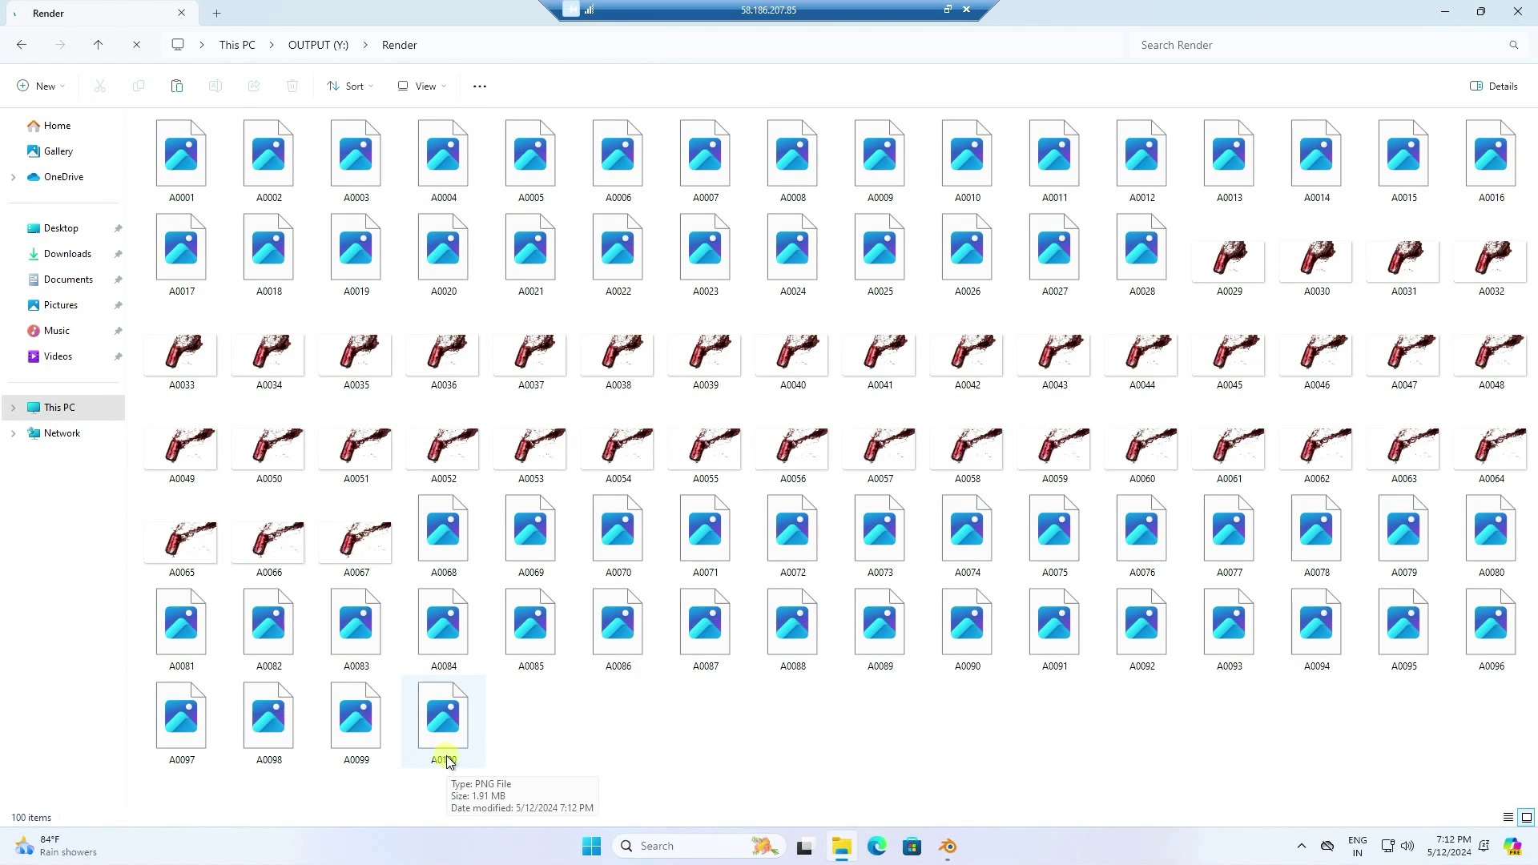
Preview frame A0069 and the next three frames in Photos, then close Explorer.
left_click(545, 547)
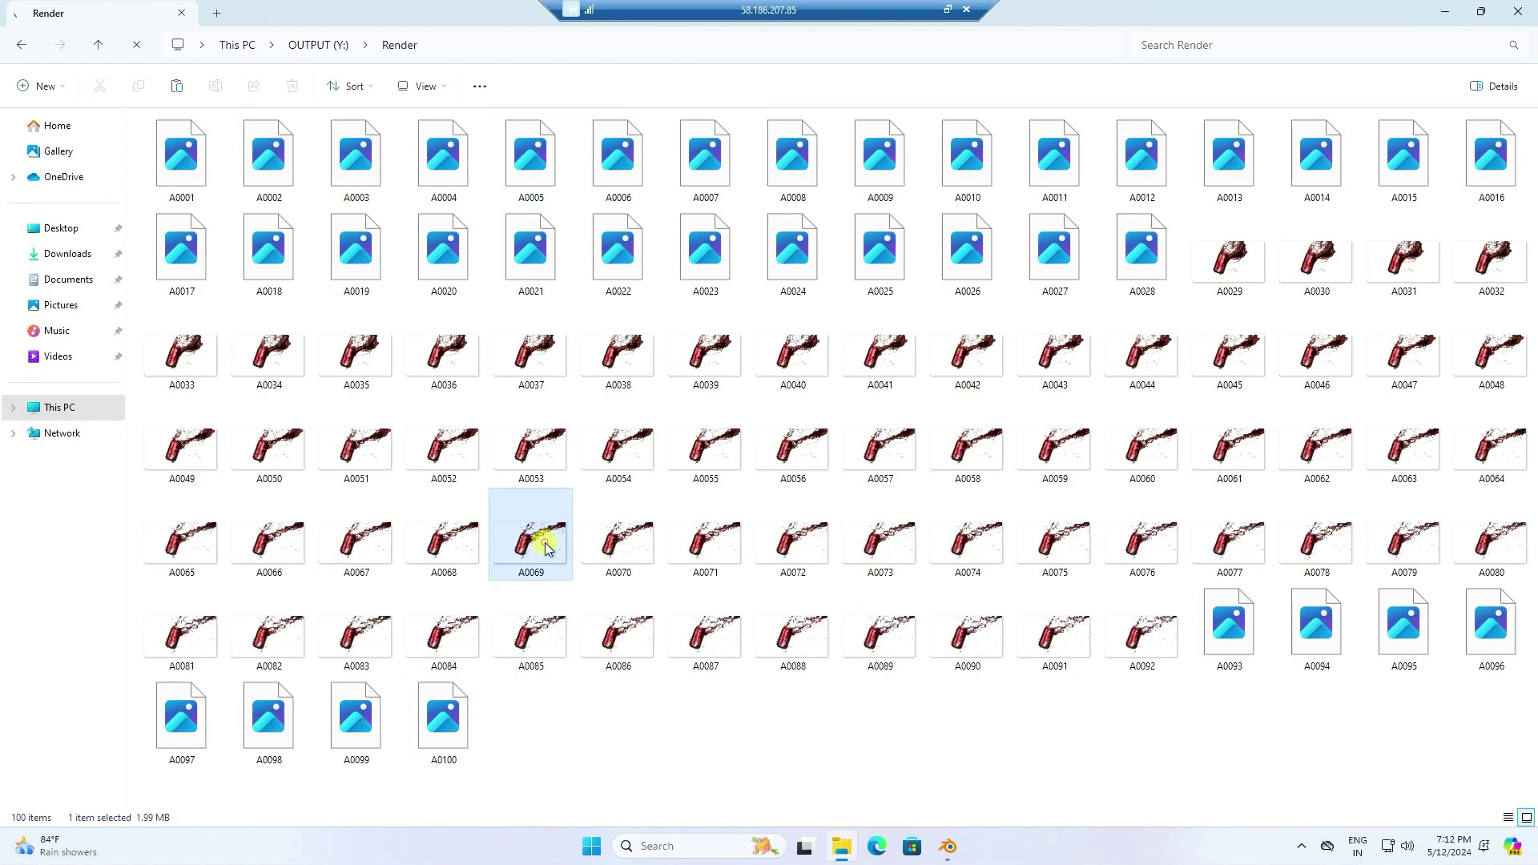
double_click(545, 547)
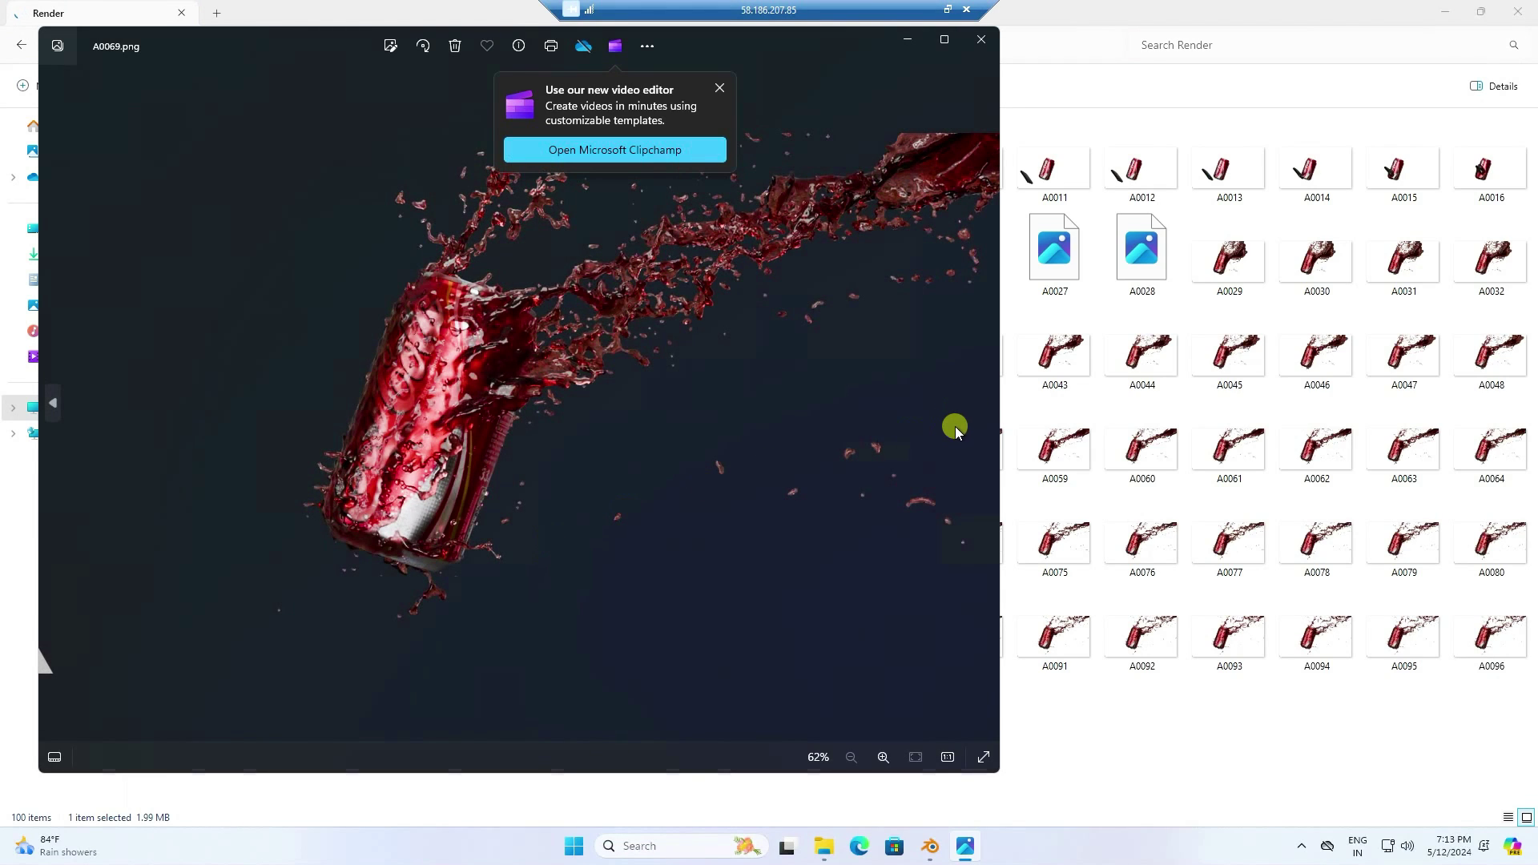
left_click(728, 85)
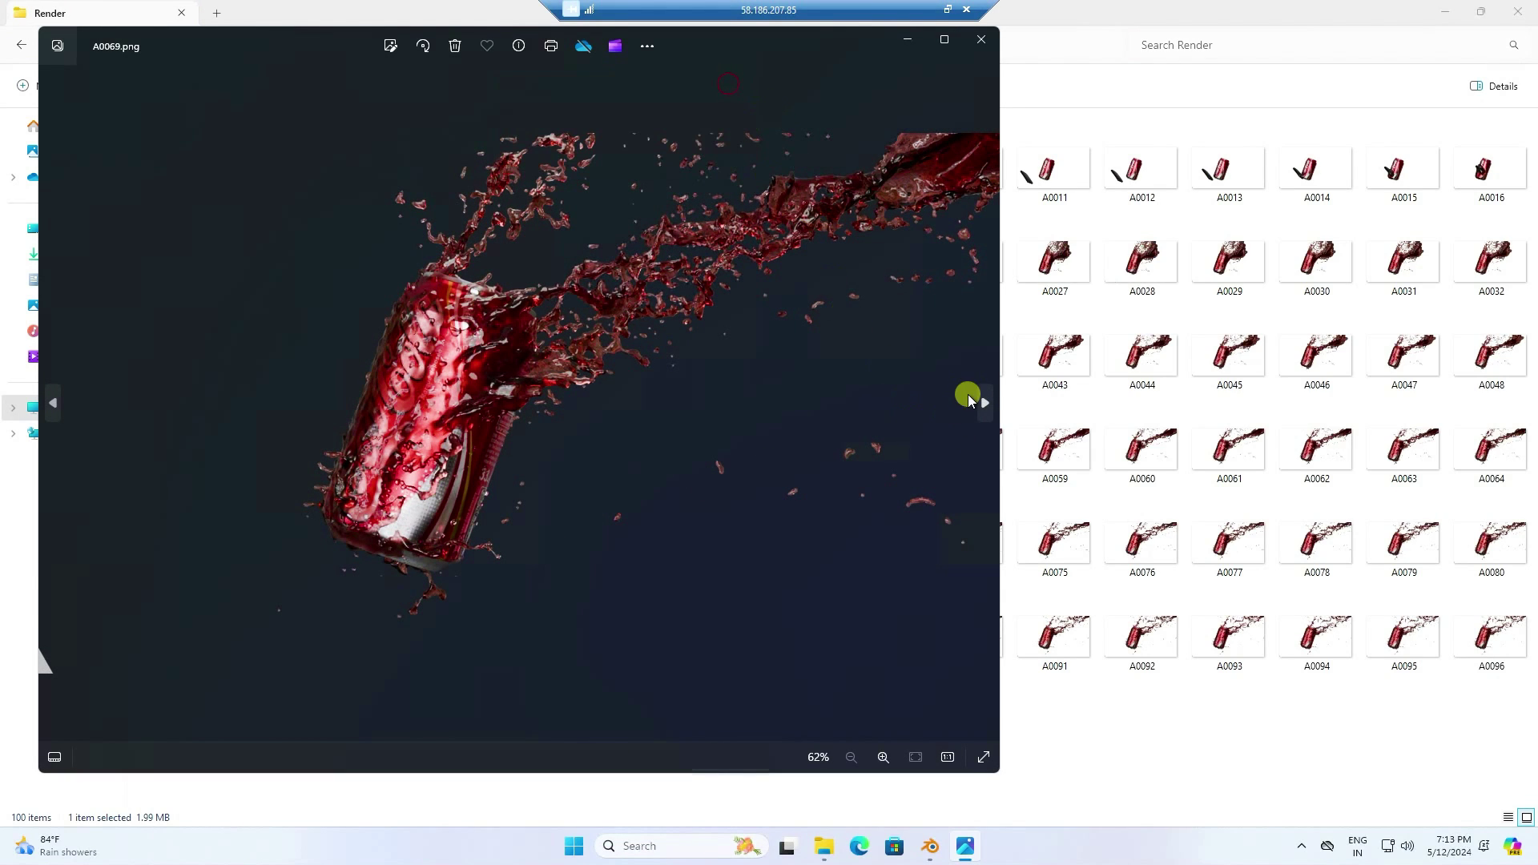
left_click(984, 398)
left_click(985, 398)
left_click(984, 399)
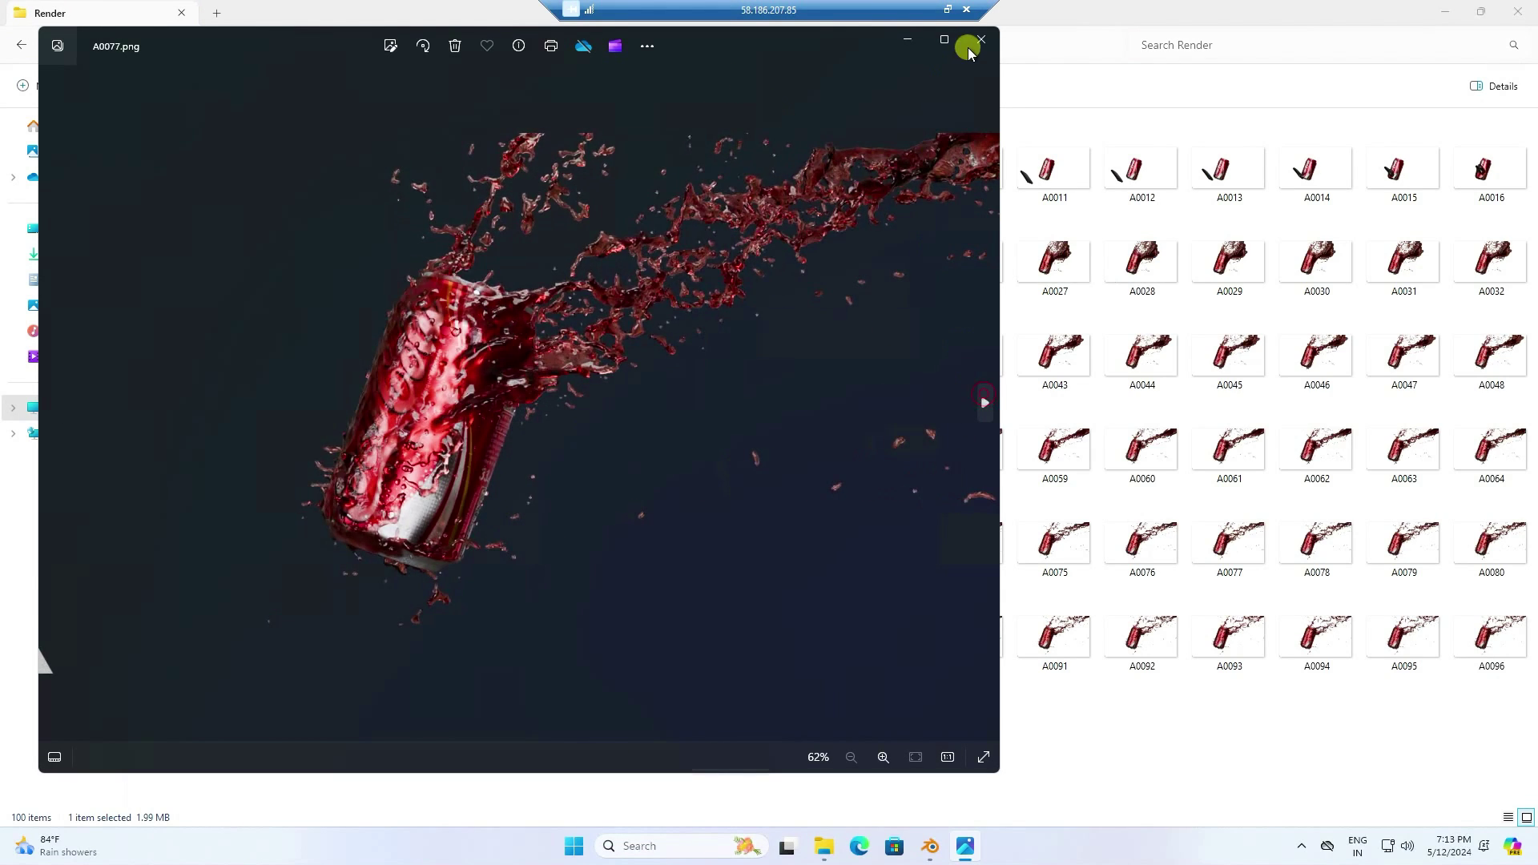
left_click(979, 40)
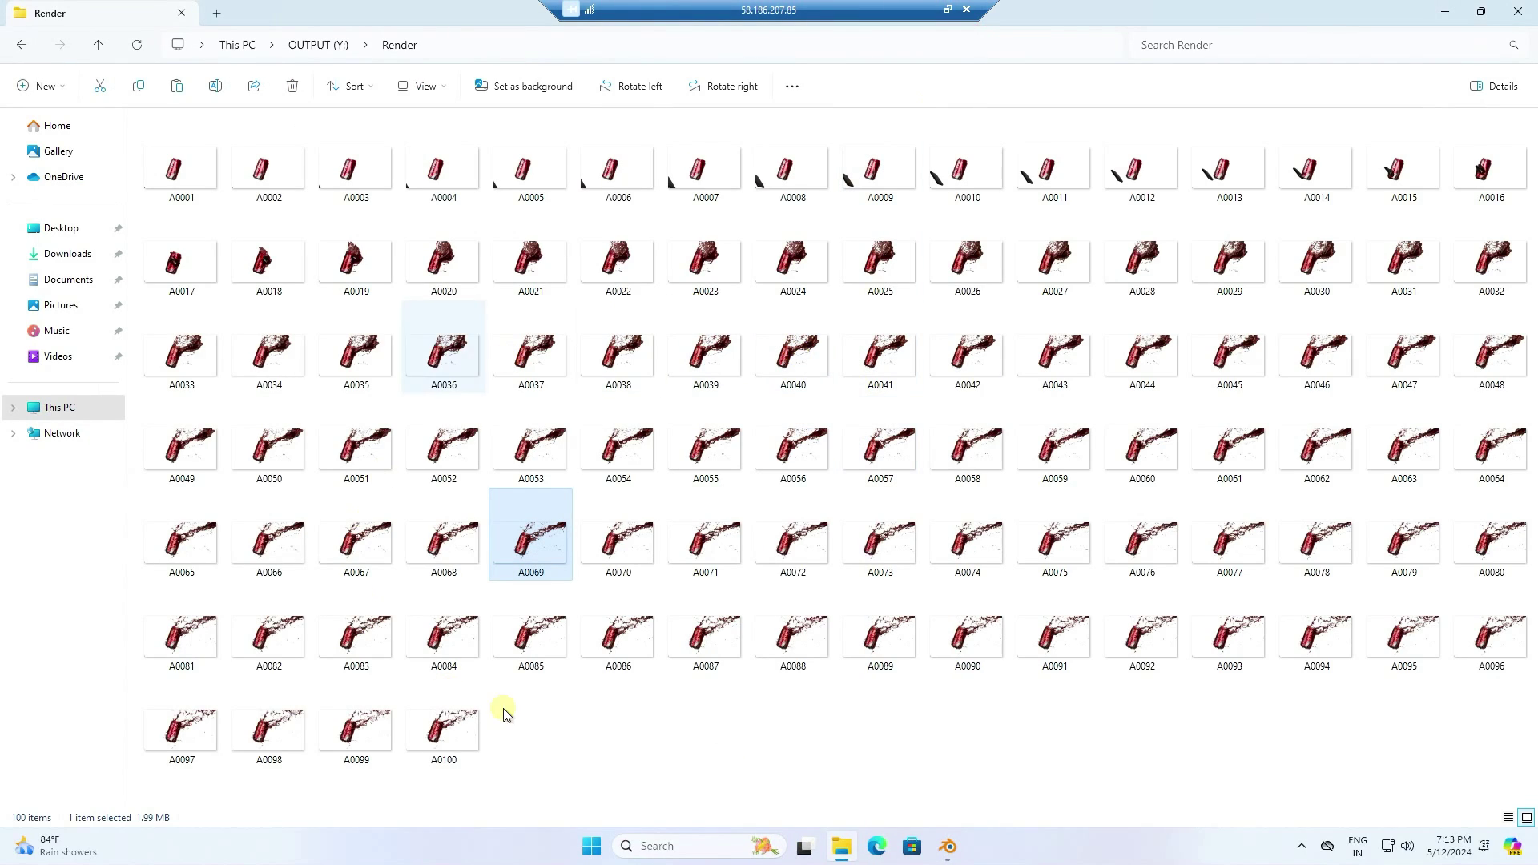
left_click(21, 44)
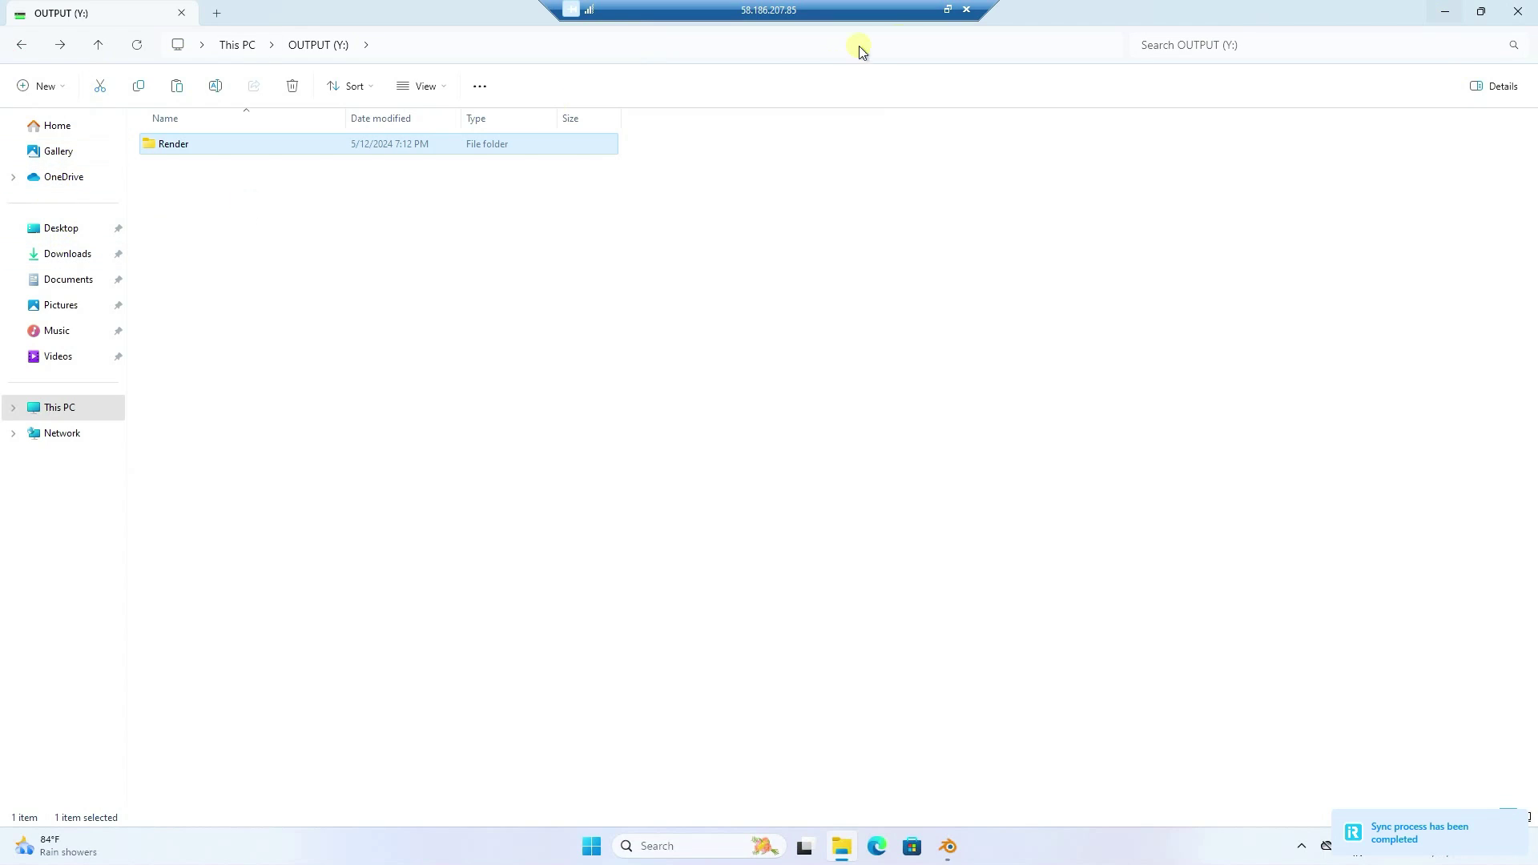
left_click(1516, 13)
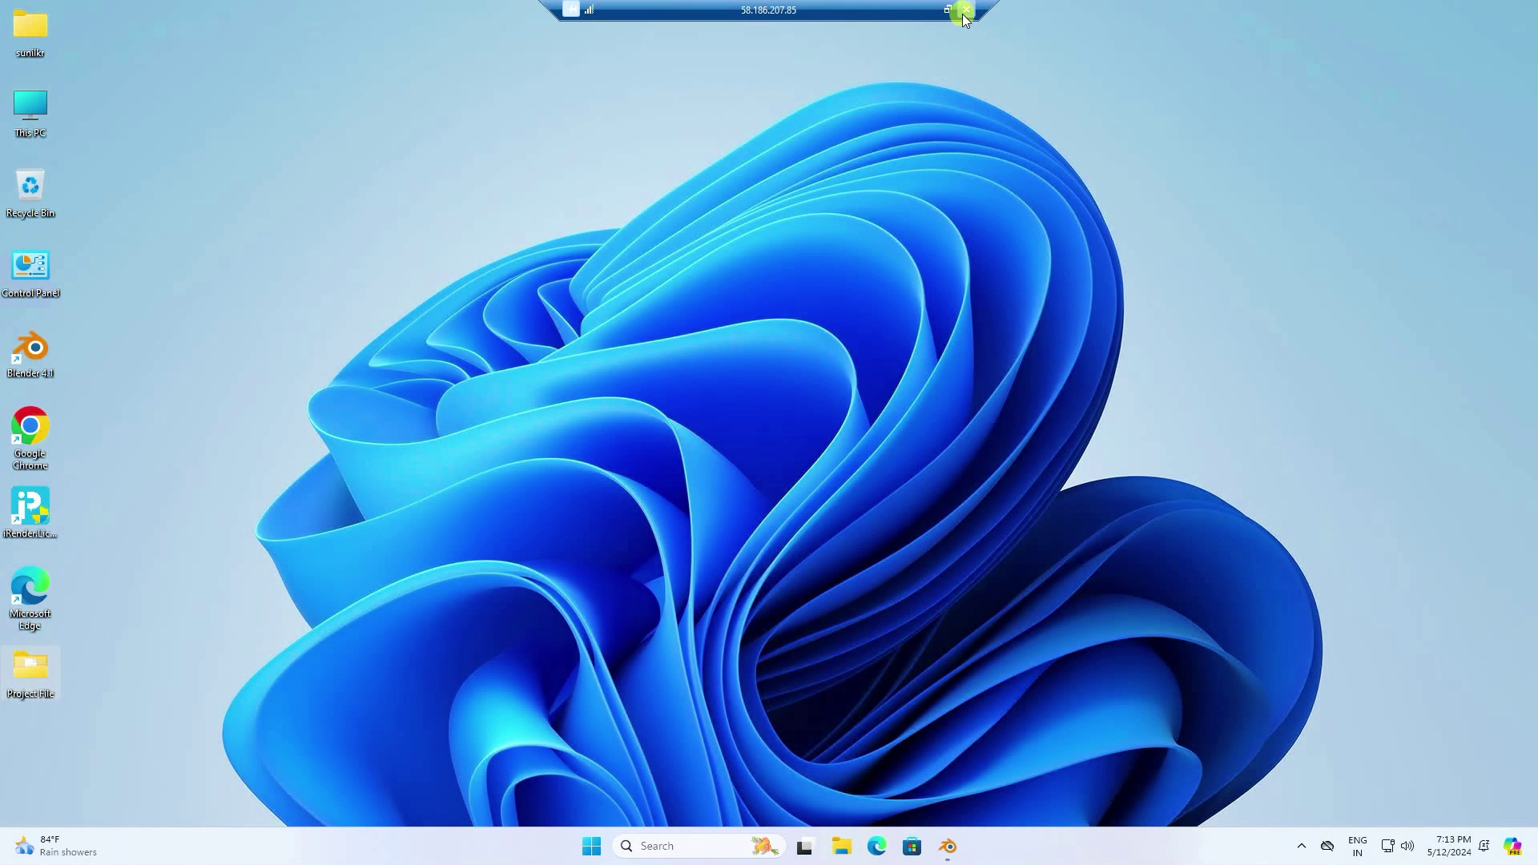
Select the Render folder in the OUTPUT (Y:) storage on the Transfer Data page.
left_click(947, 11)
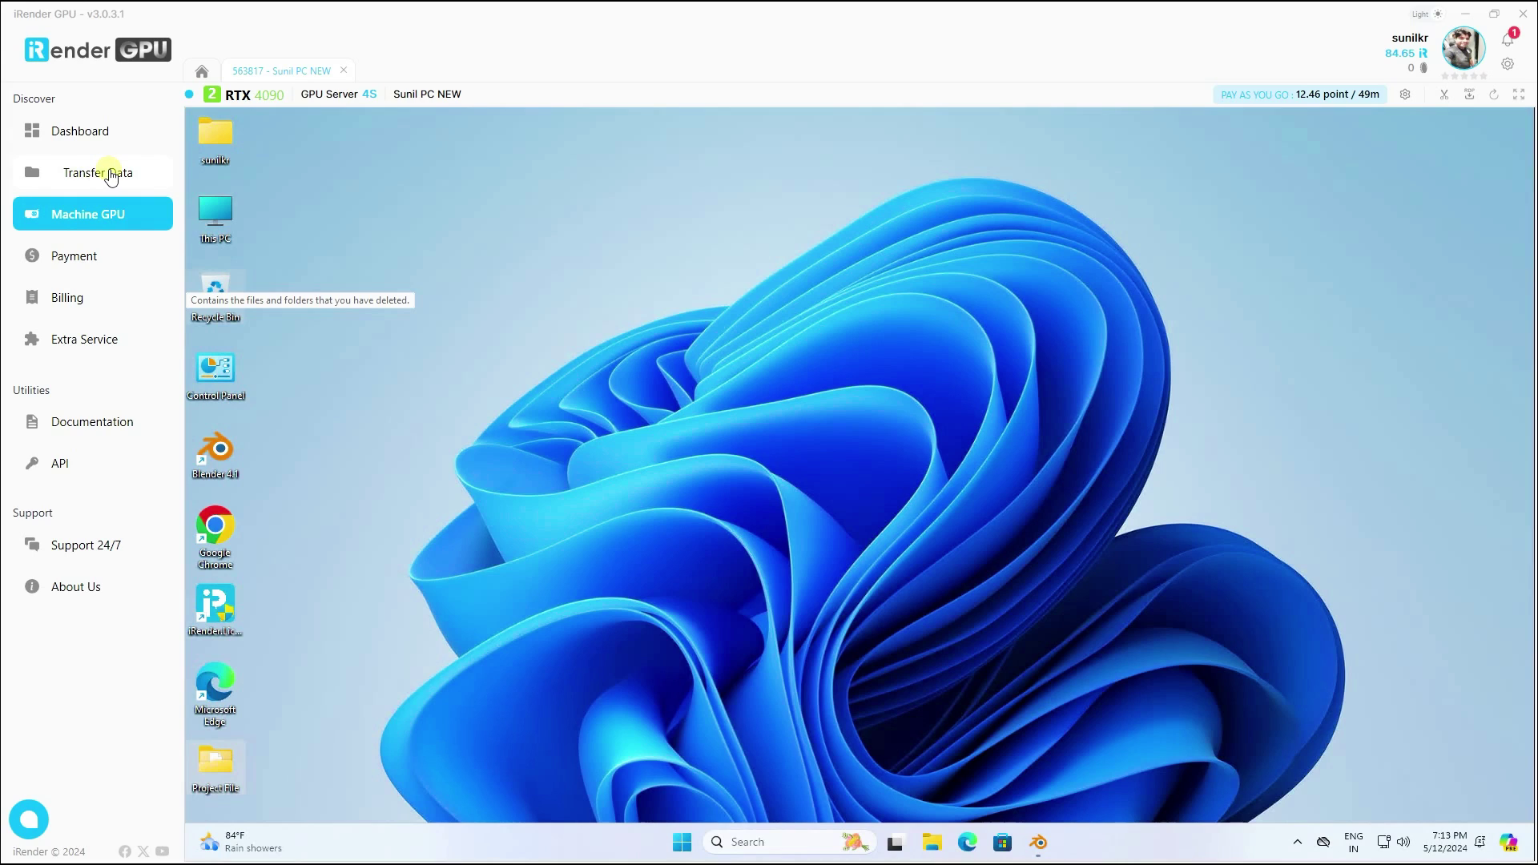
left_click(94, 173)
left_click(251, 245)
left_click(424, 230)
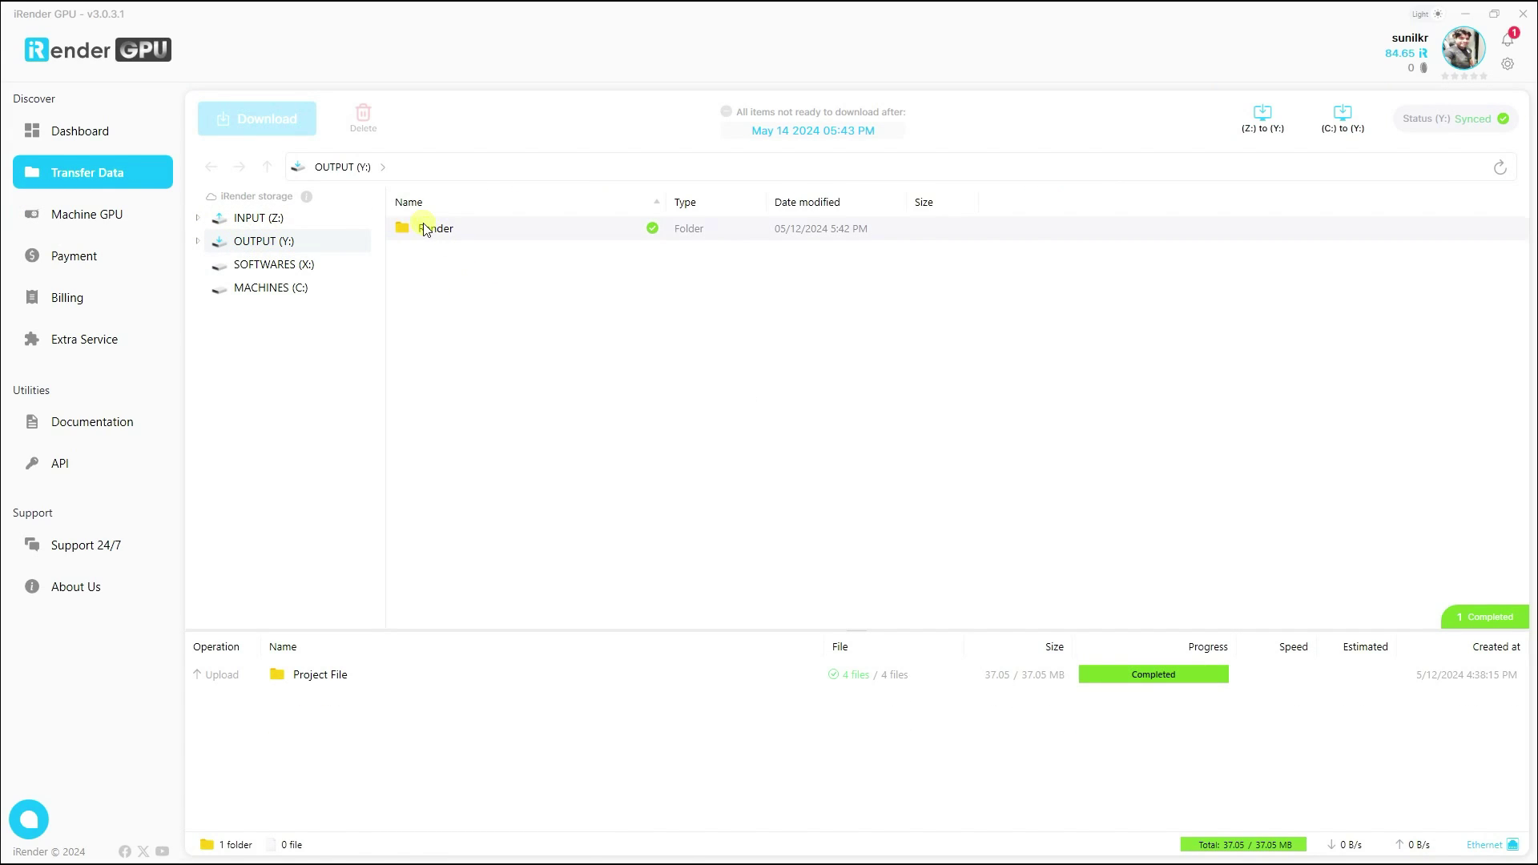
left_click(425, 228)
right_click(431, 235)
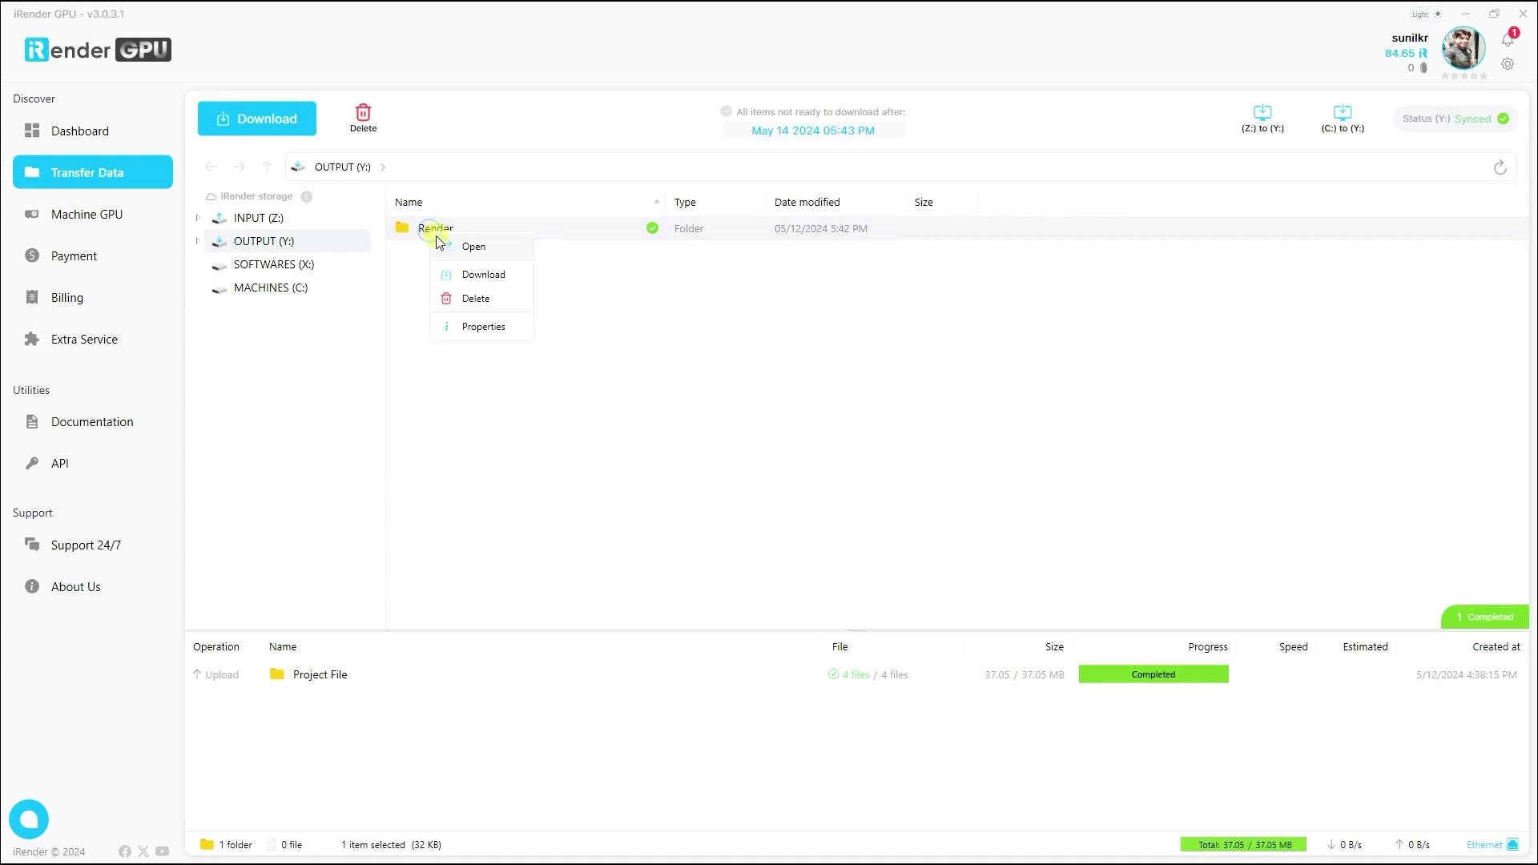
Download the Render folder to the local Desktop, then return to the Machine GPU view.
left_click(484, 275)
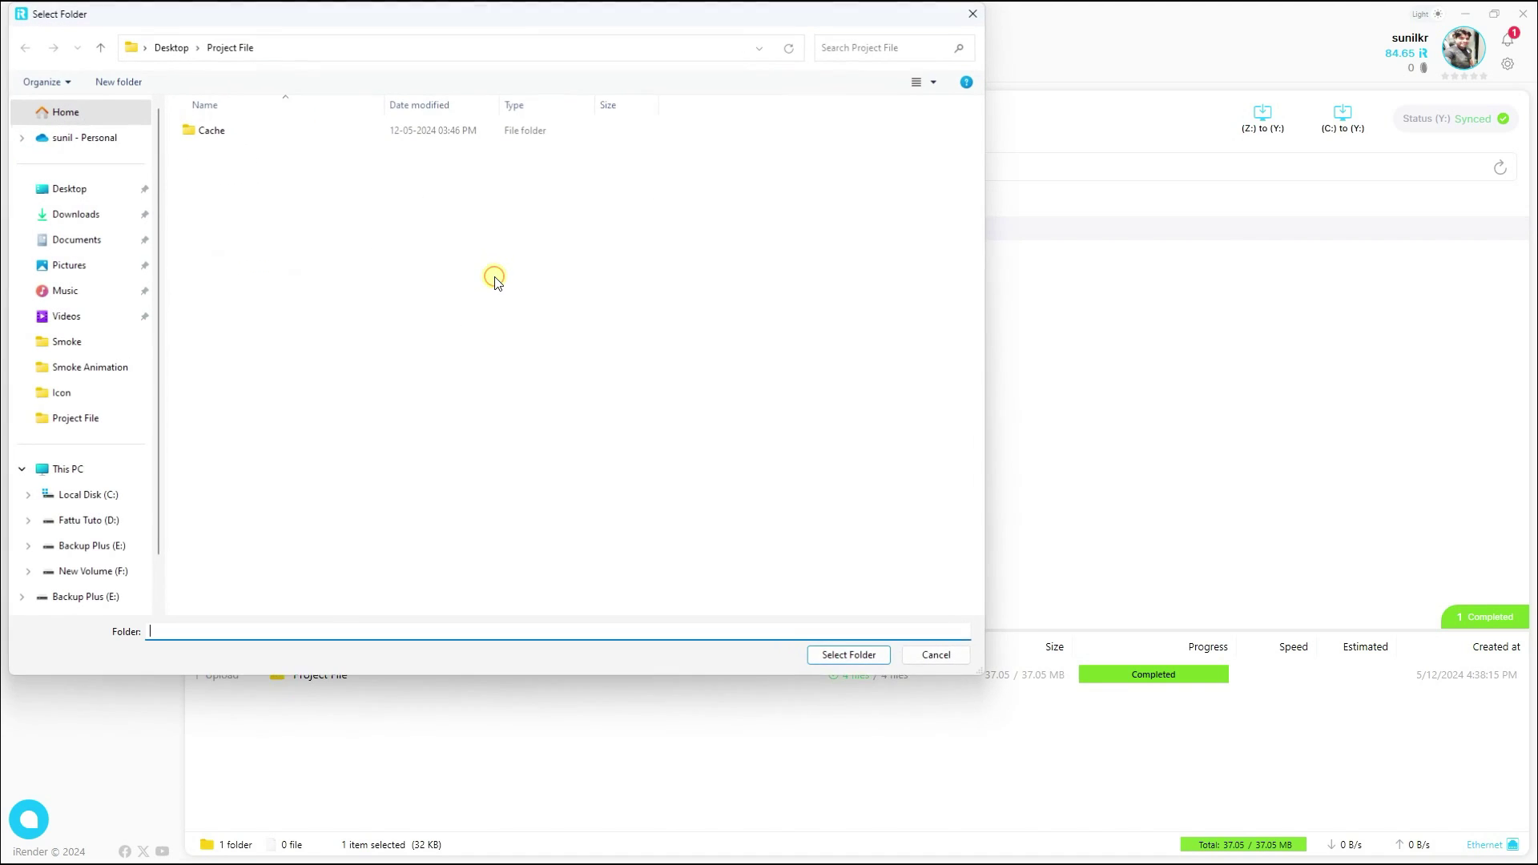
left_click(61, 187)
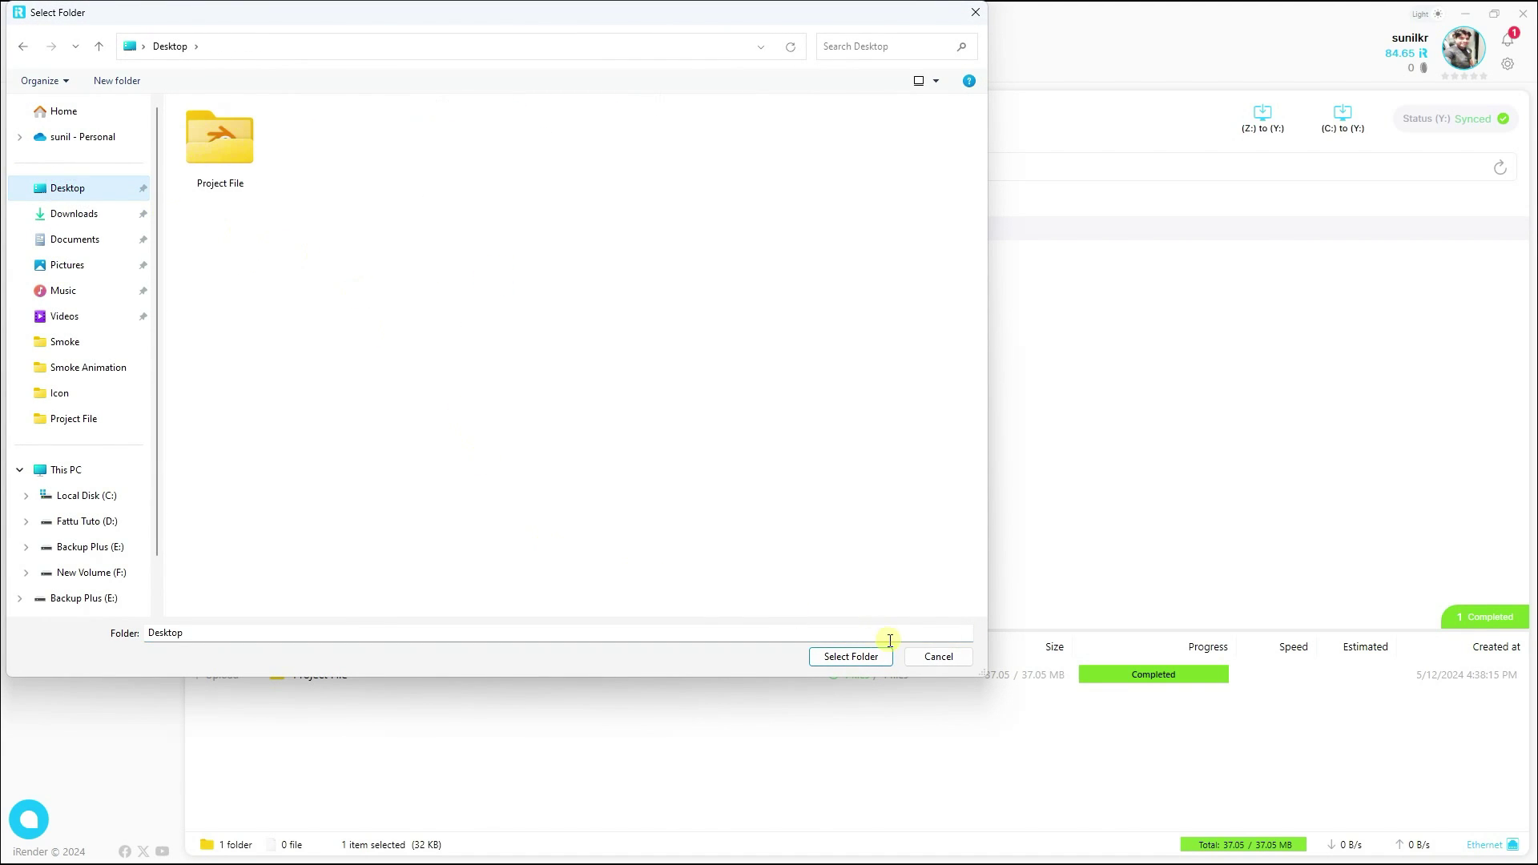
left_click(860, 658)
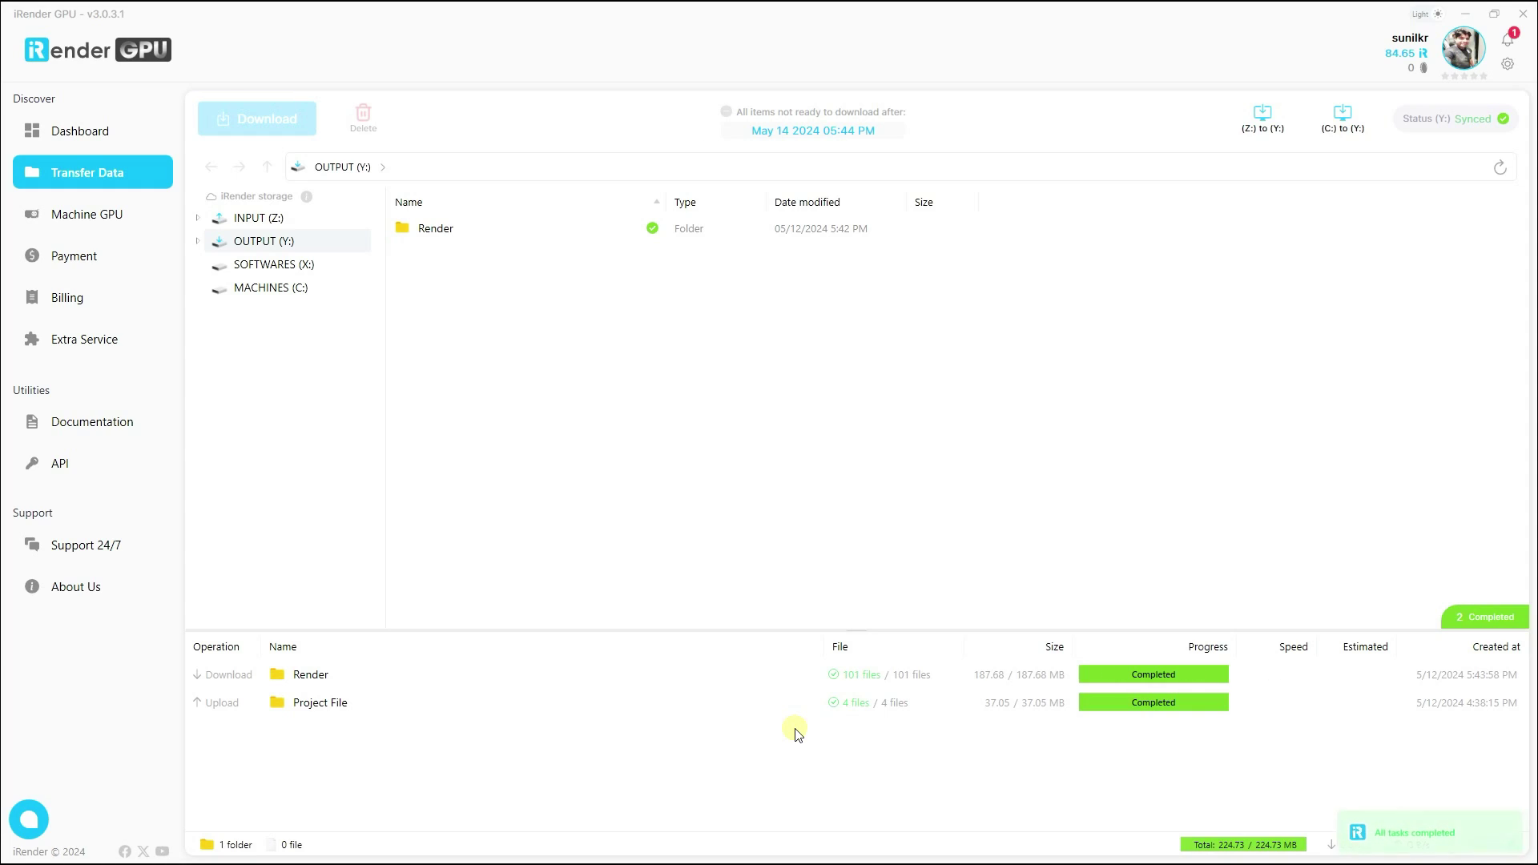
mouse_move(874, 683)
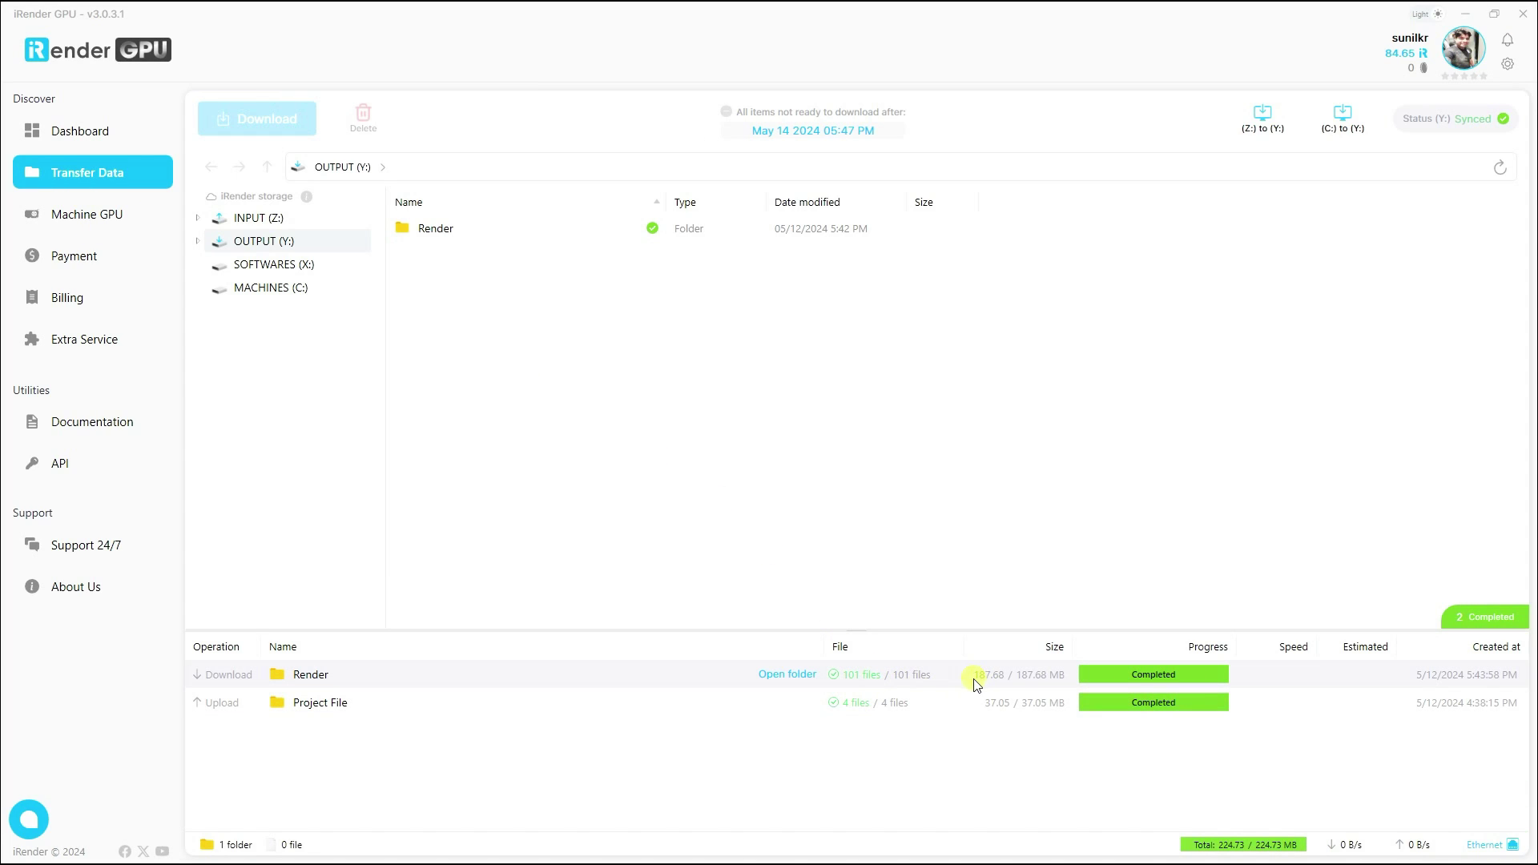
left_click(60, 218)
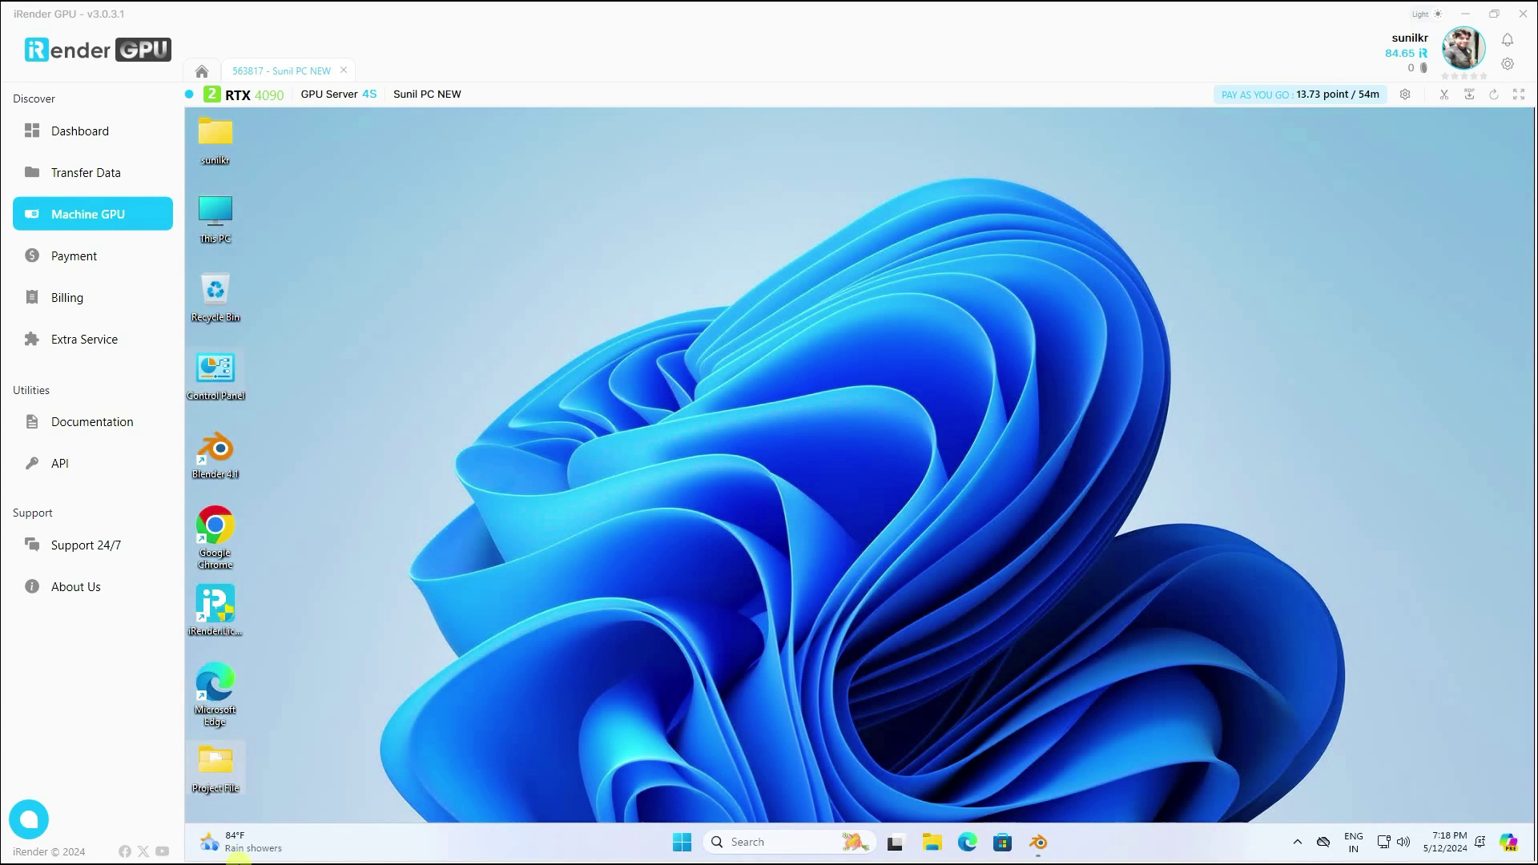
Shut down the 2× RTX 4090 machine from the browser dashboard.
key("alt+Tab")
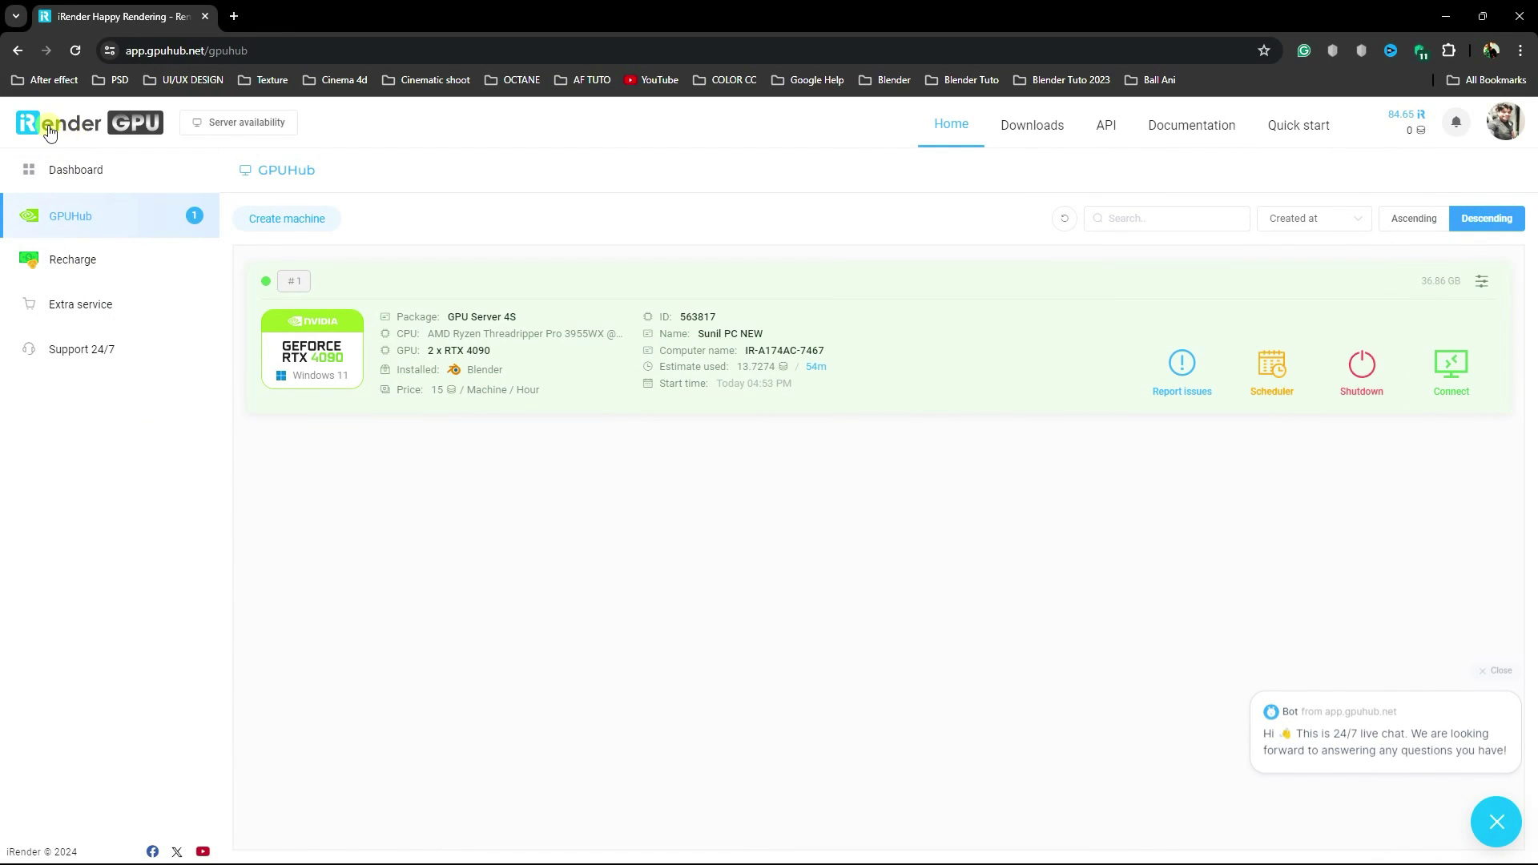
left_click(1364, 369)
left_click(757, 592)
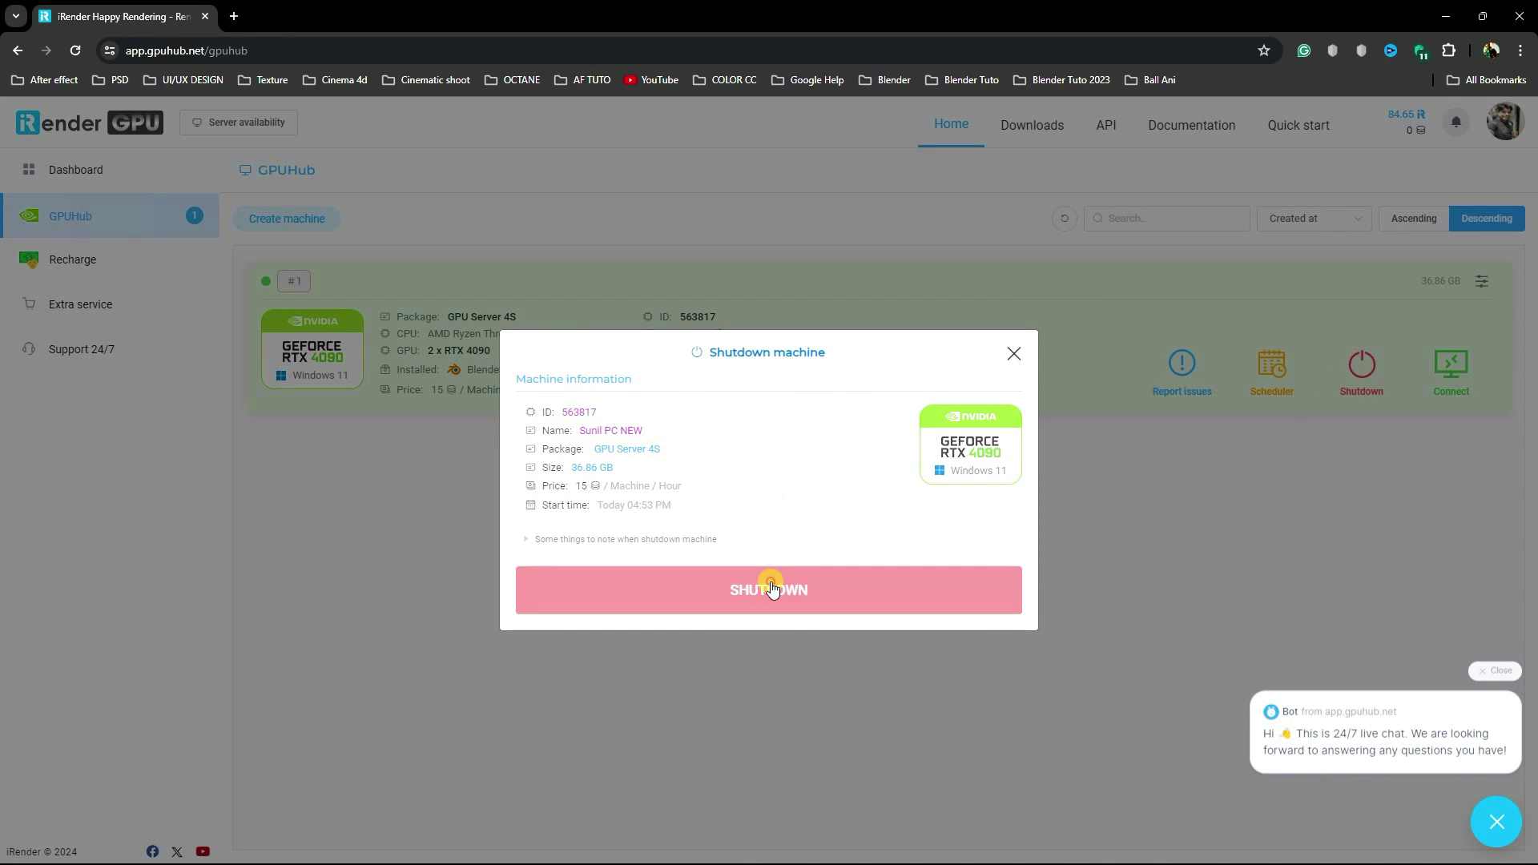
Submit a five-star rating with the Great, Good job, You are the best and recommend tags.
mouse_move(1505, 858)
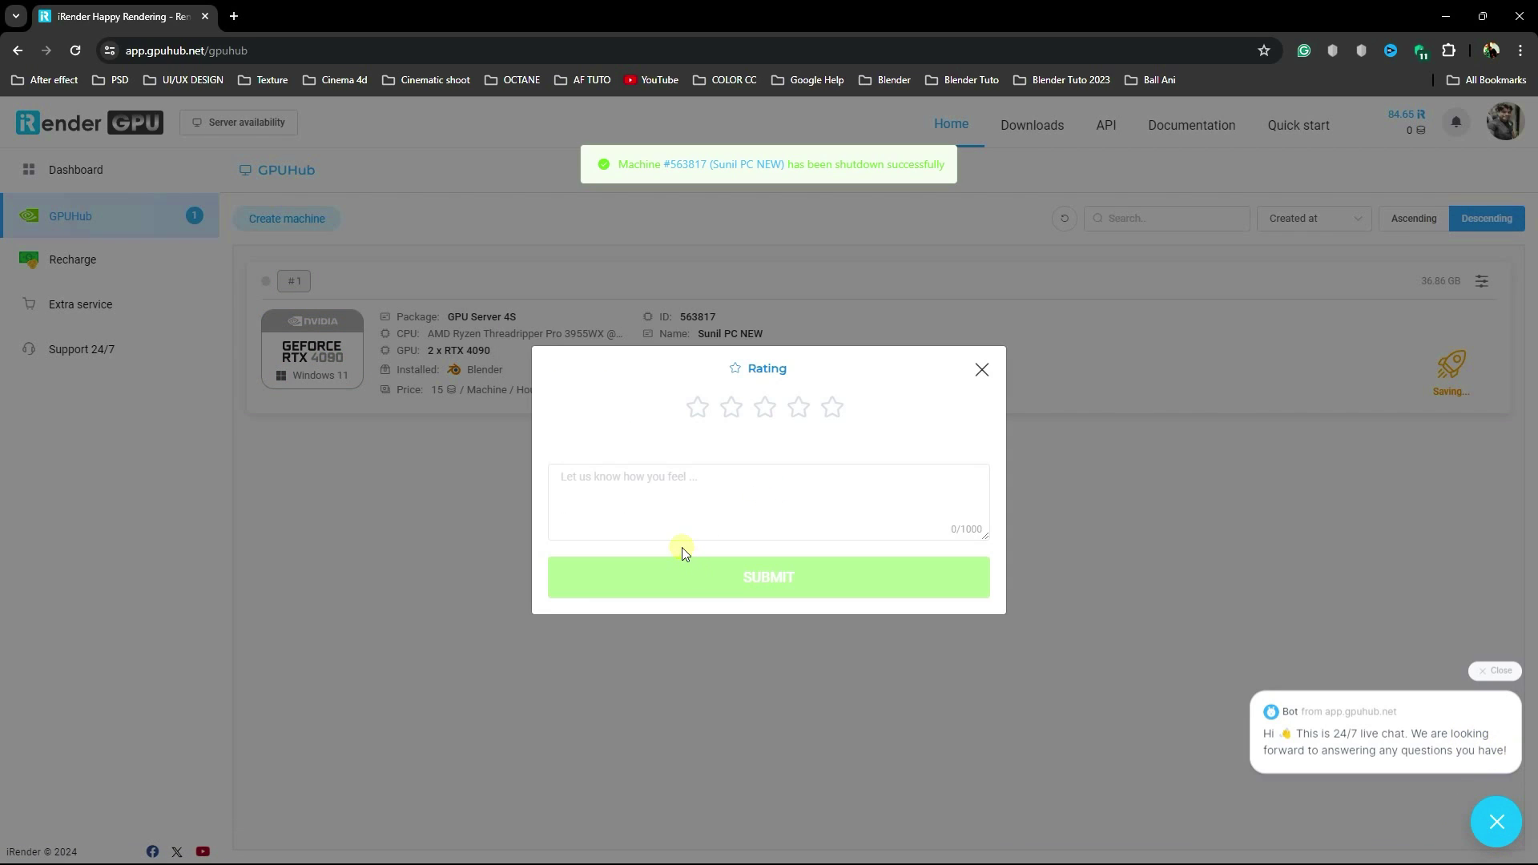
left_click(831, 406)
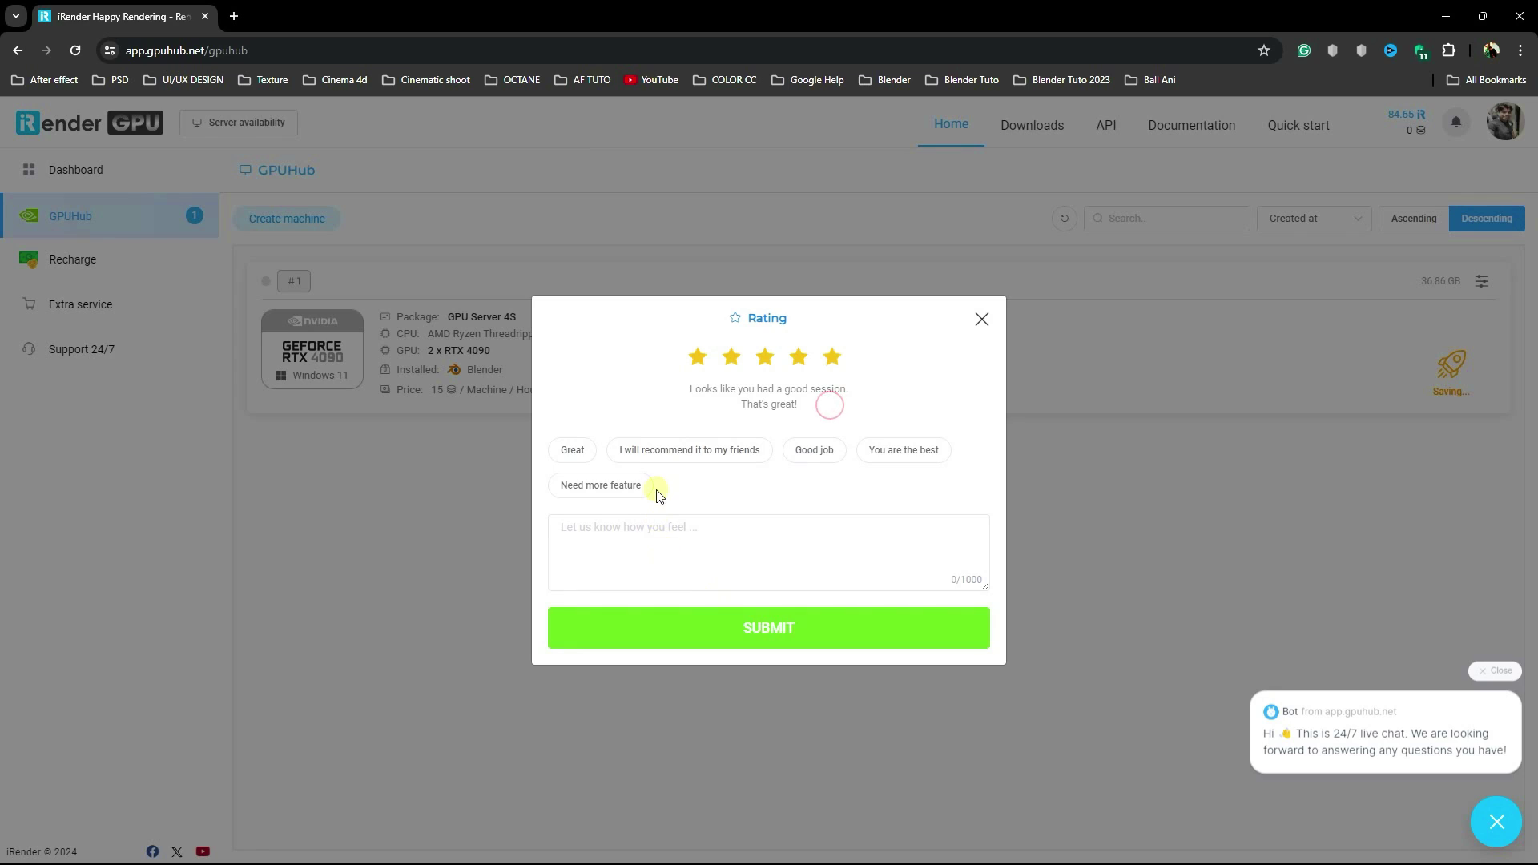
left_click(665, 461)
left_click(572, 450)
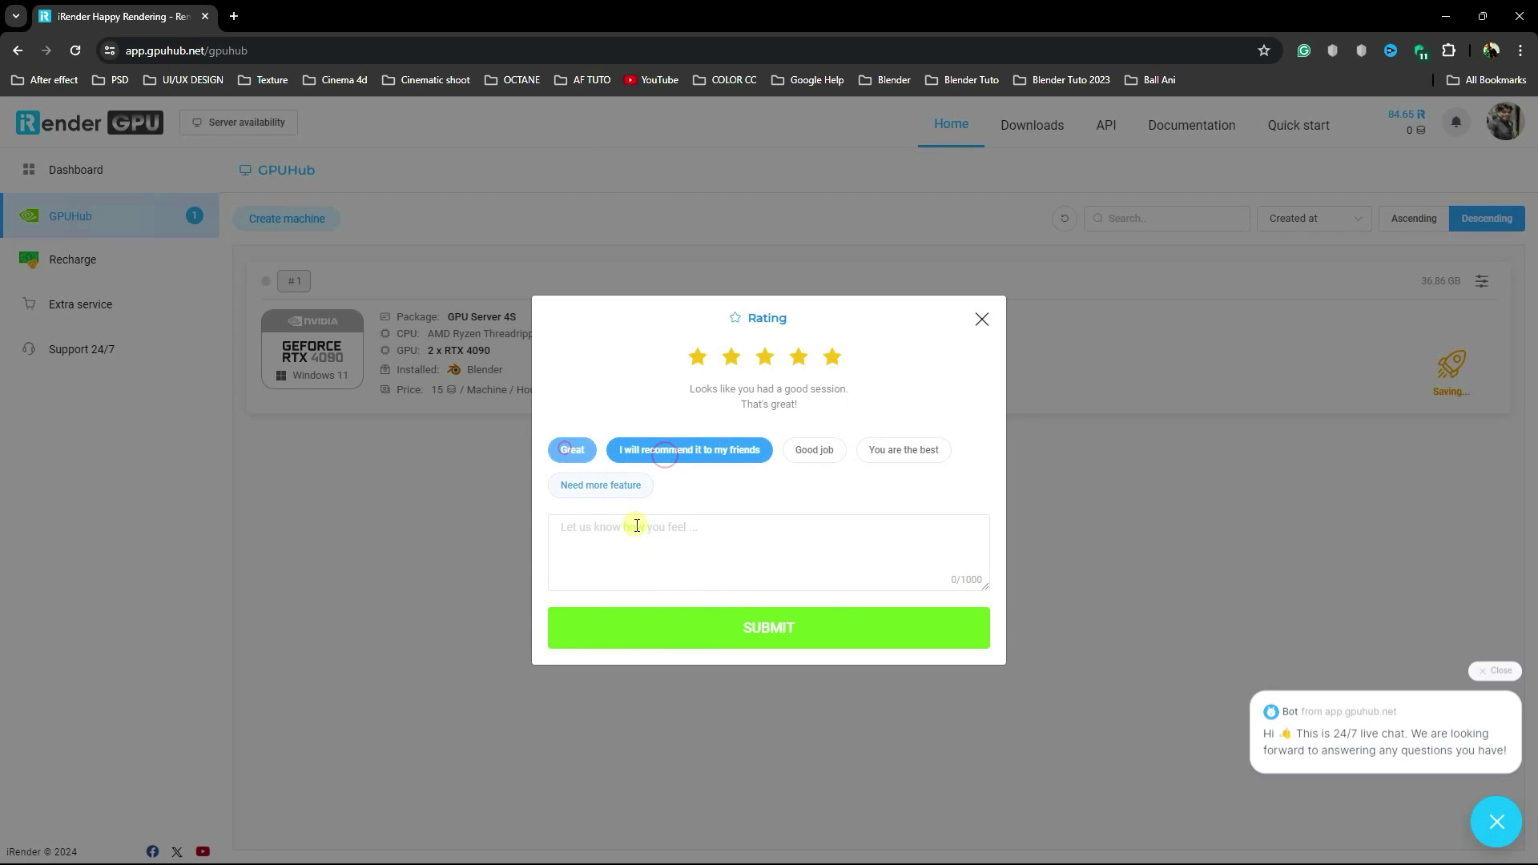
left_click(809, 451)
left_click(884, 450)
left_click(731, 633)
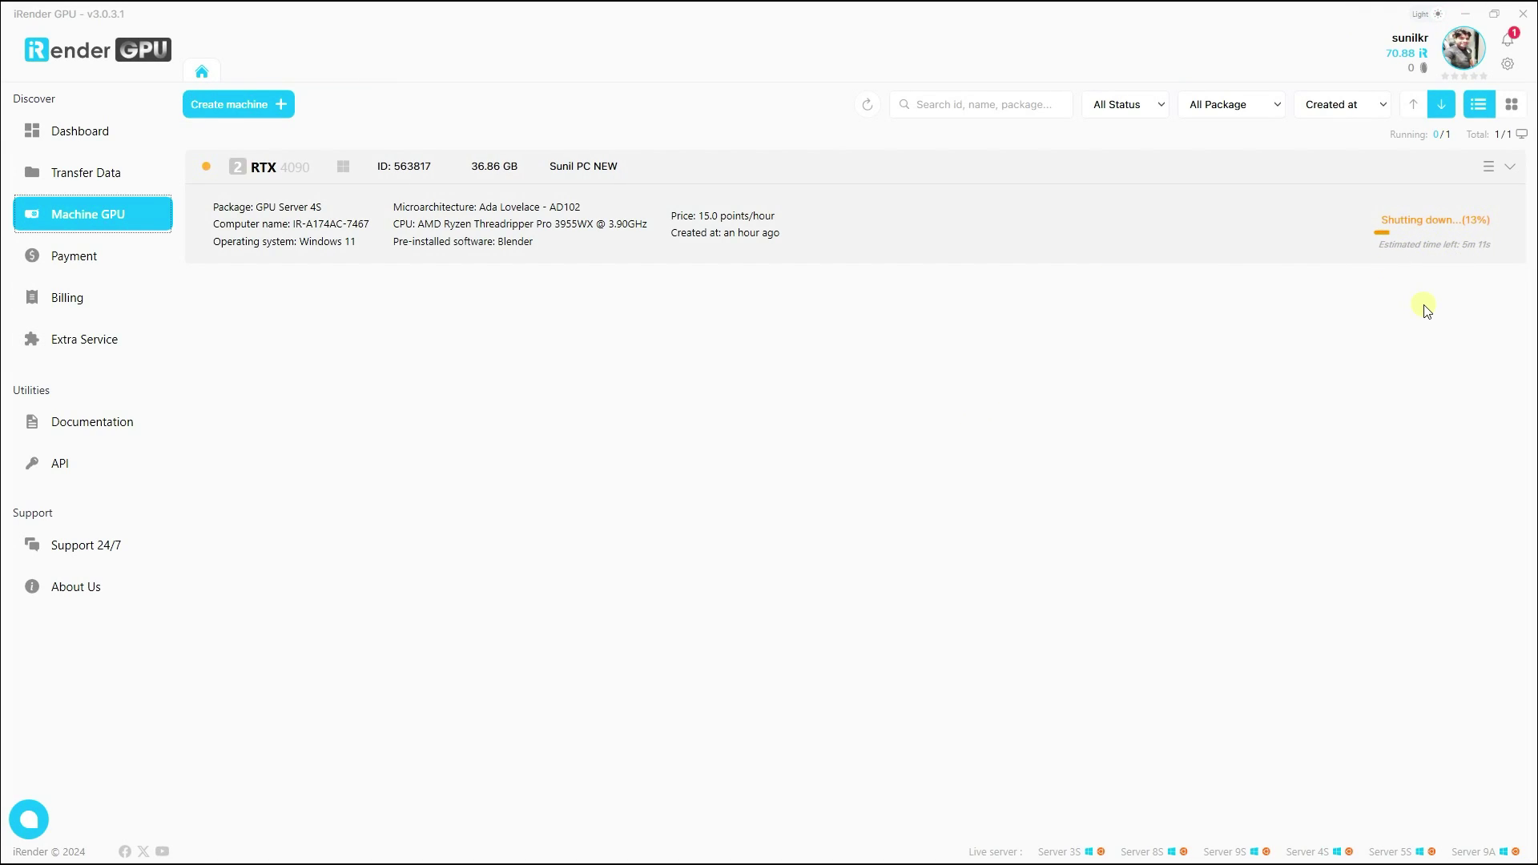
left_click(1470, 14)
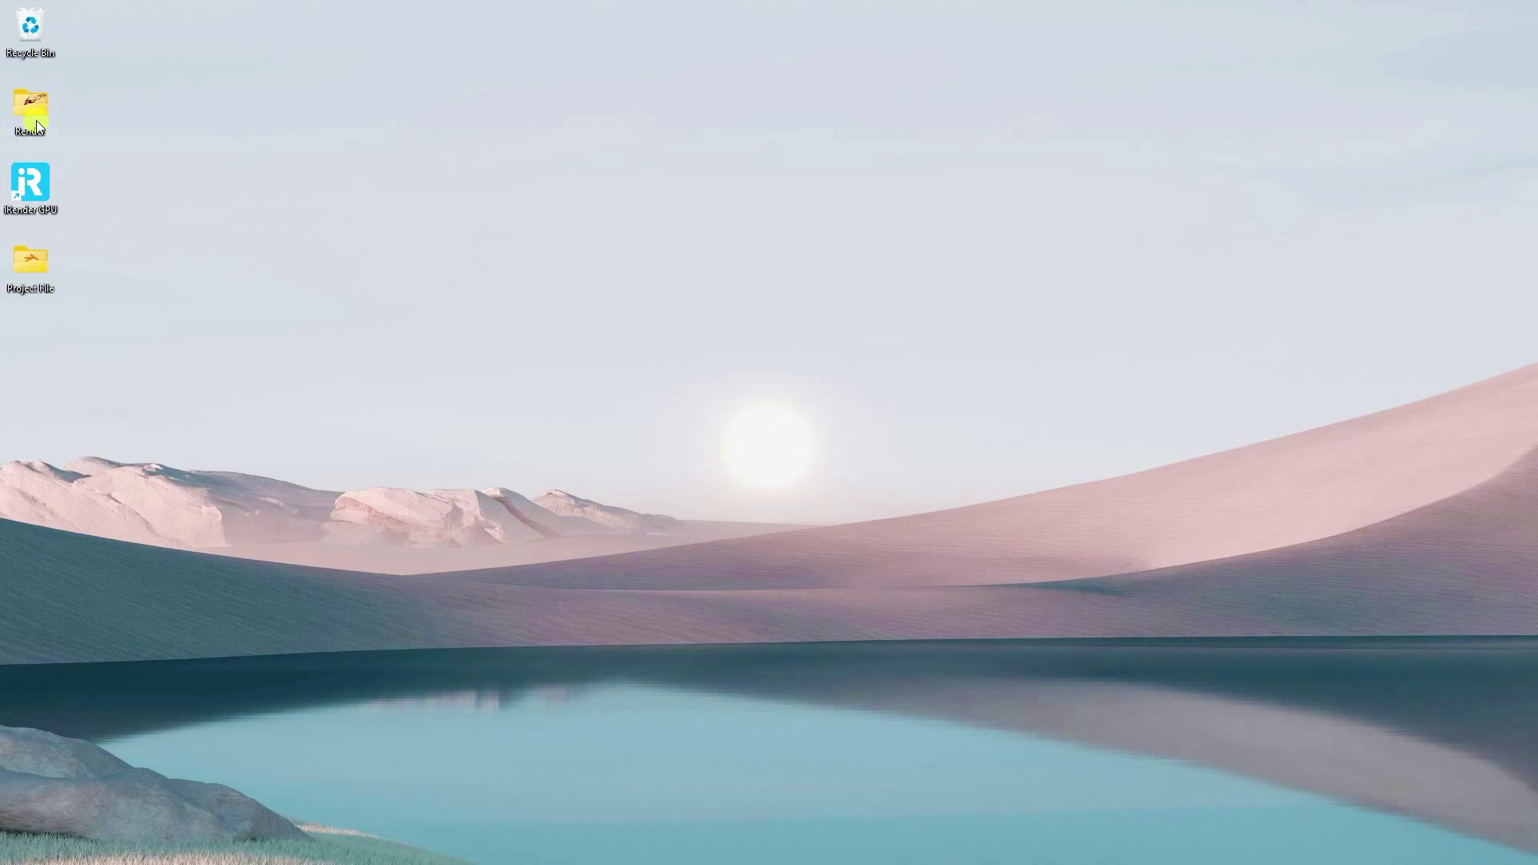
Inspect the downloaded Render folder, then open Effects.aep from Desktop's Project File folder.
double_click(36, 113)
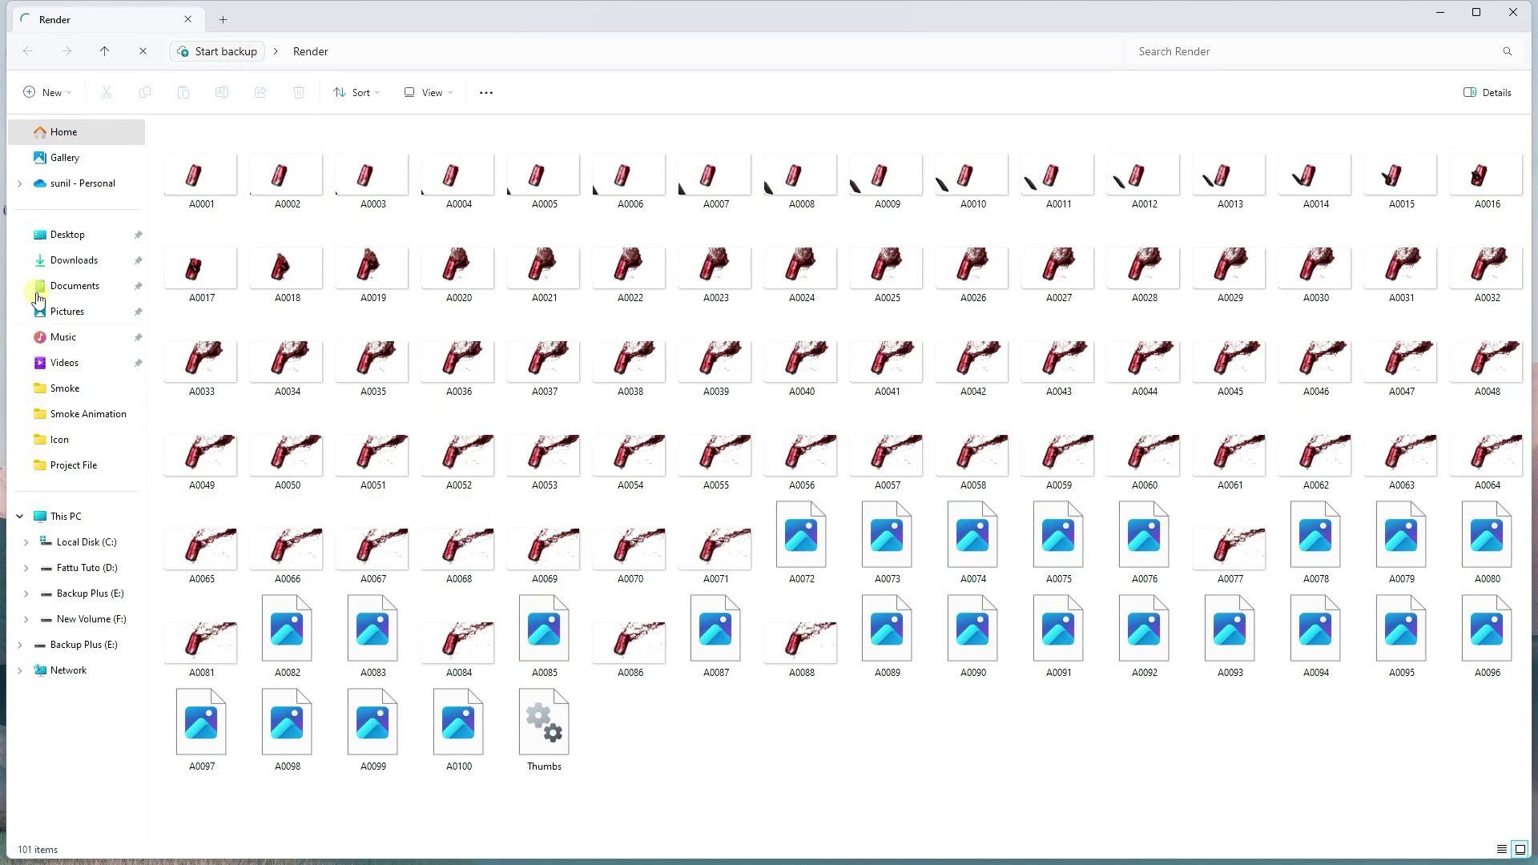
left_click(69, 235)
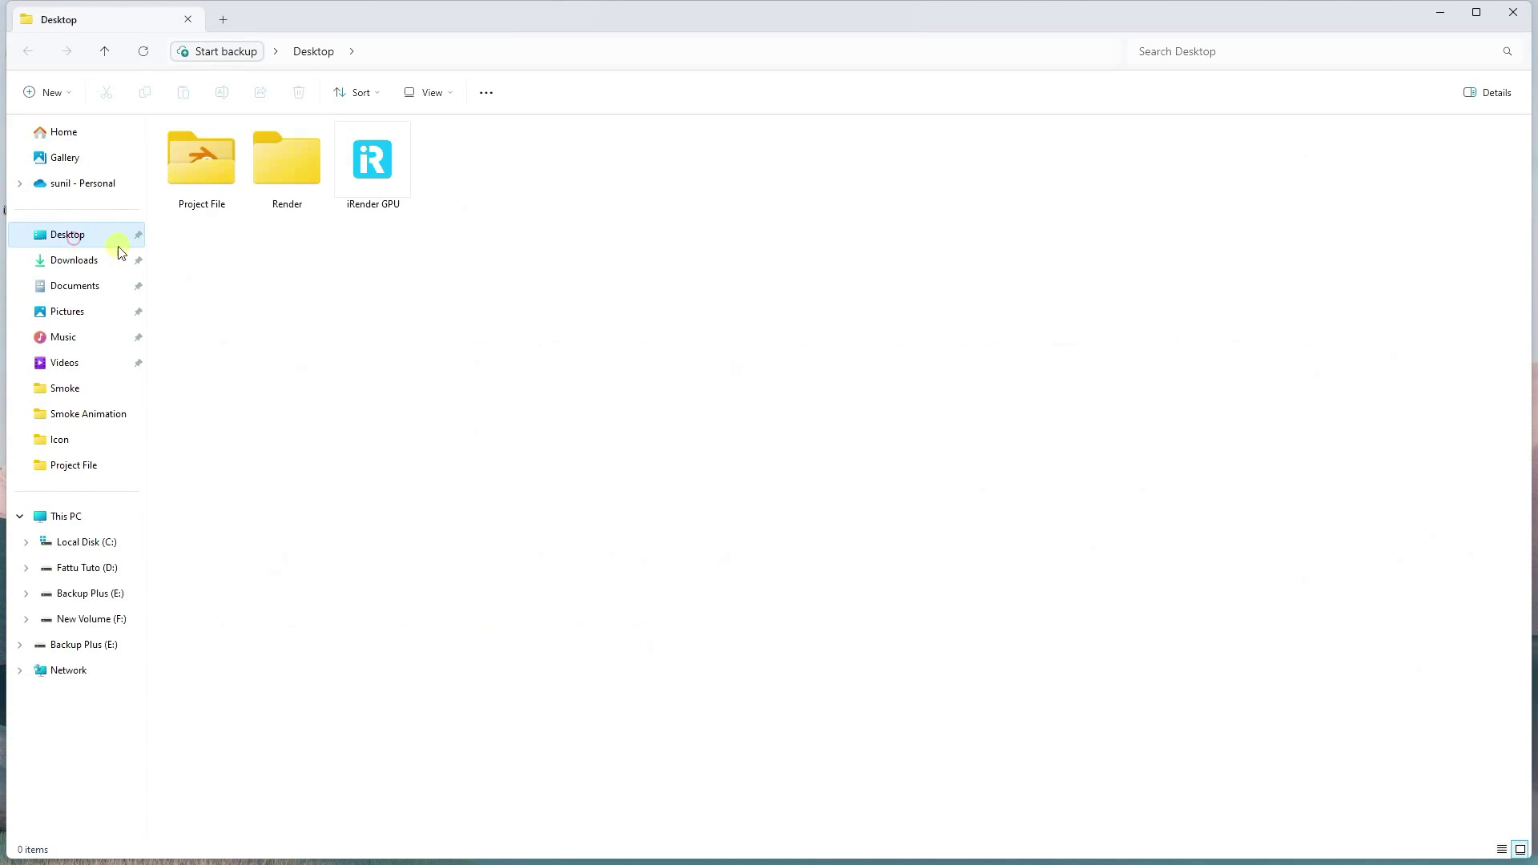
double_click(205, 179)
left_click(356, 180)
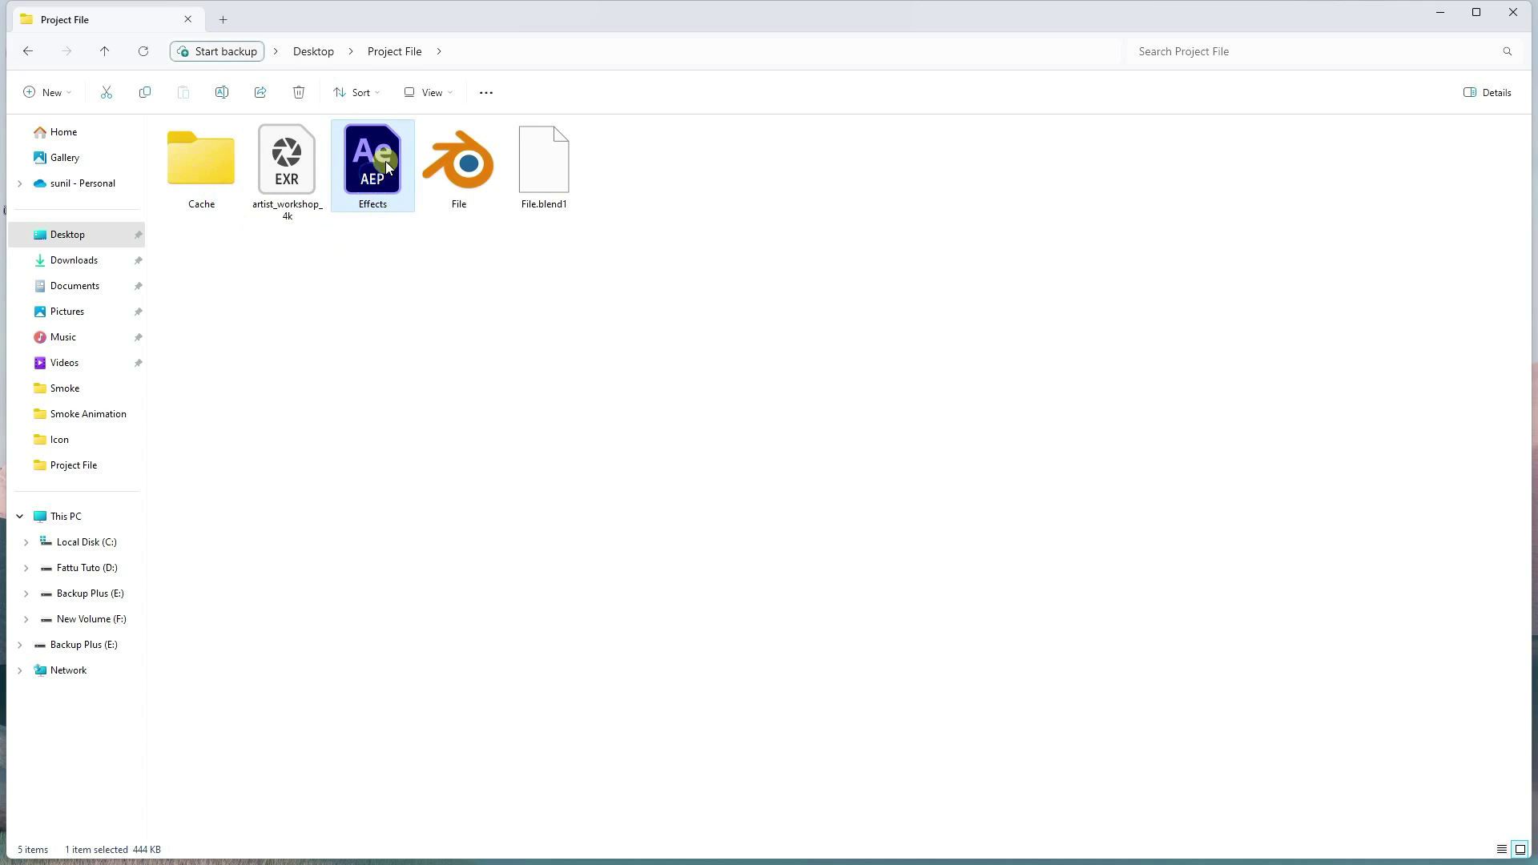
right_click(352, 178)
left_click(417, 228)
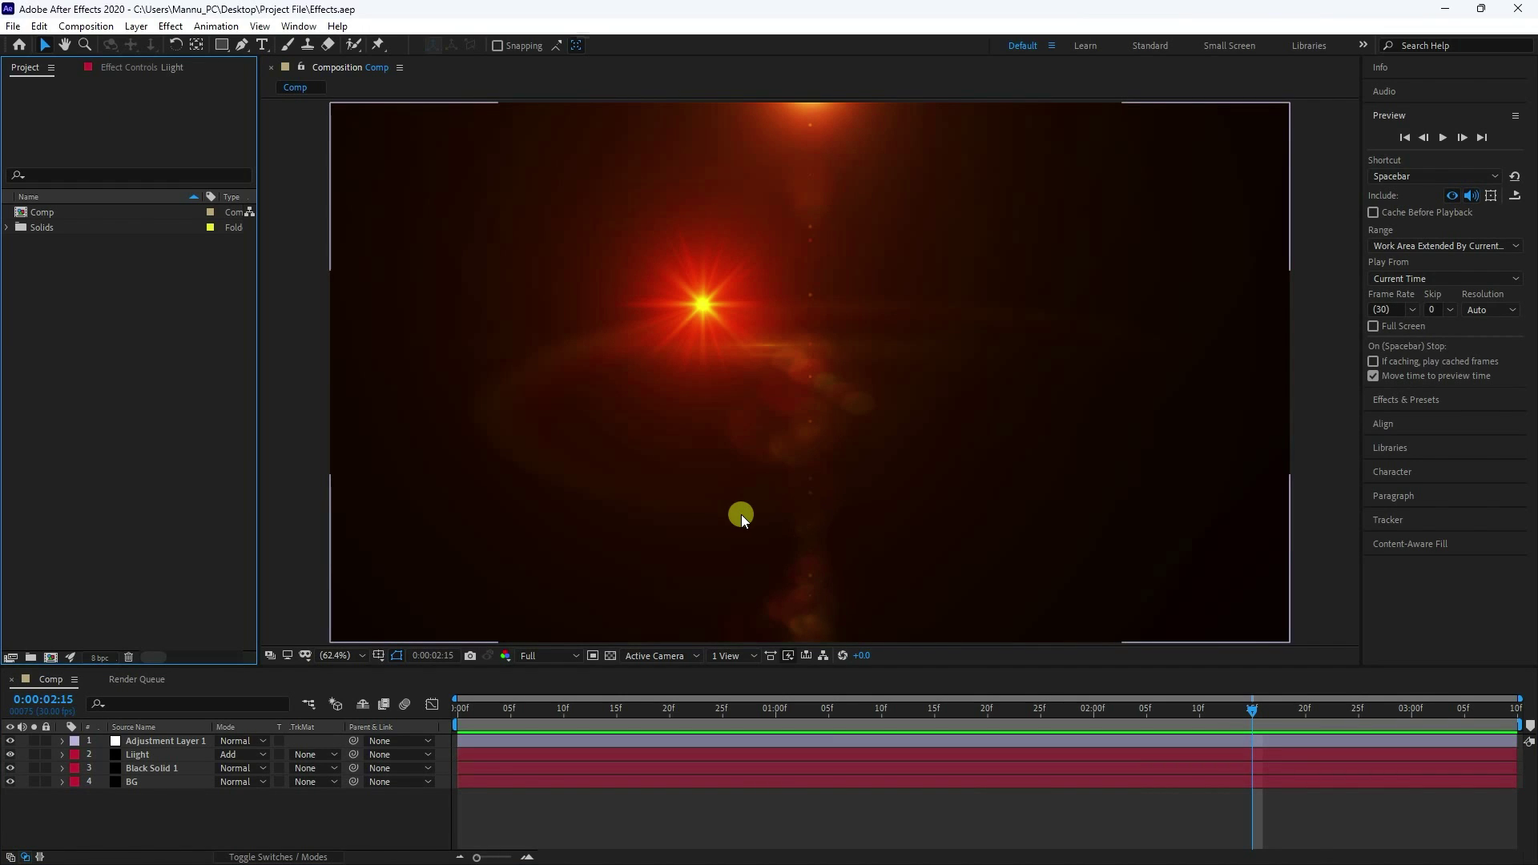
Import the PNG sequence starting at frame 20001 into the Project panel.
right_click(179, 382)
left_click(160, 425)
left_click(377, 429)
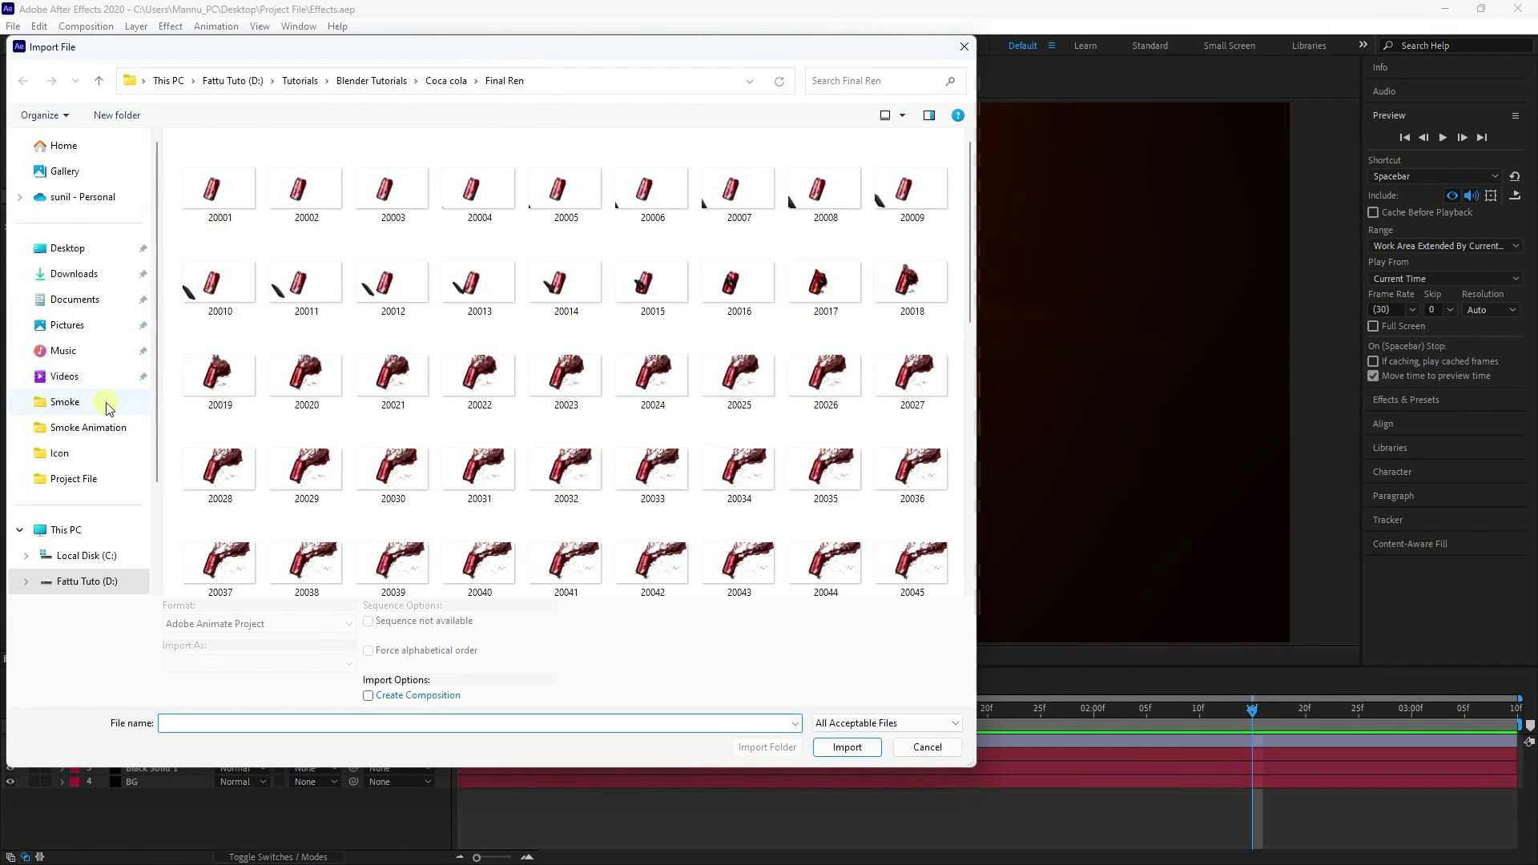
left_click(215, 192)
left_click(847, 746)
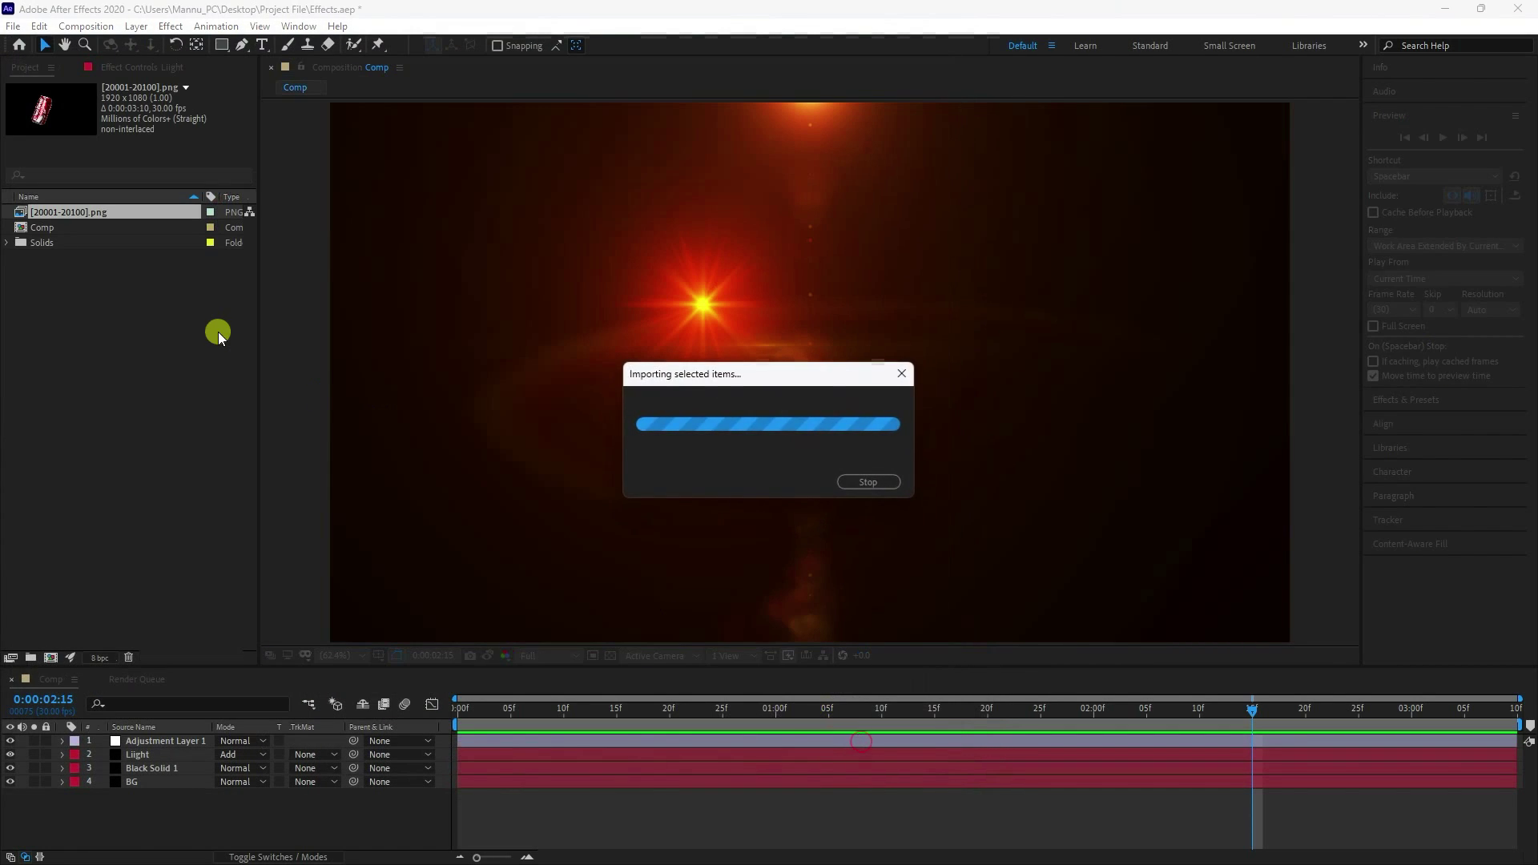
Place the sequence in Comp below Light, preview it, then show the iRender GPU dashboard.
left_click_drag(60, 212, 169, 770)
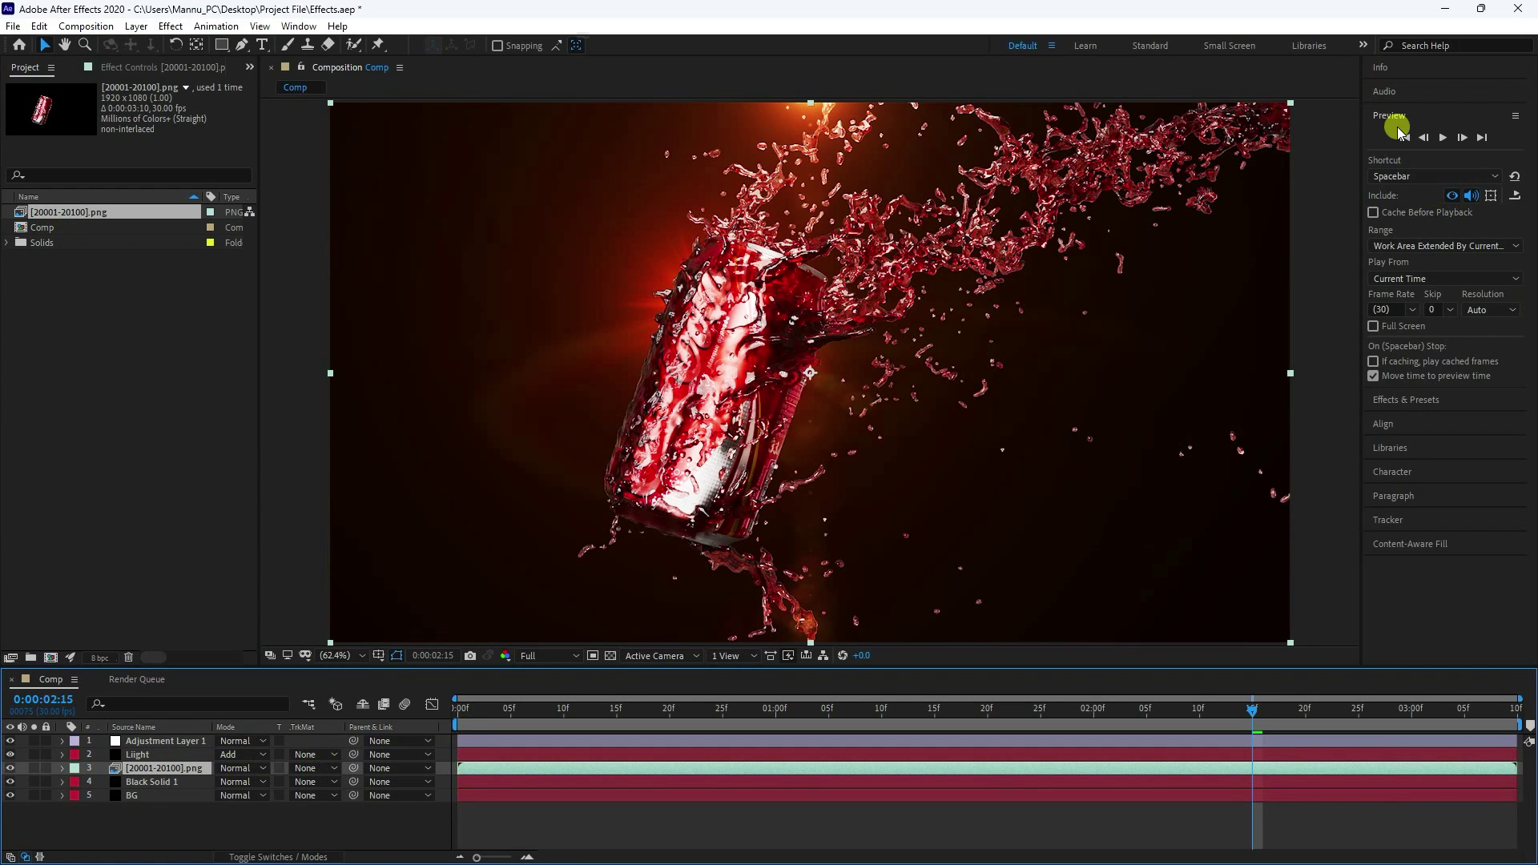
left_click(1407, 138)
left_click(1443, 137)
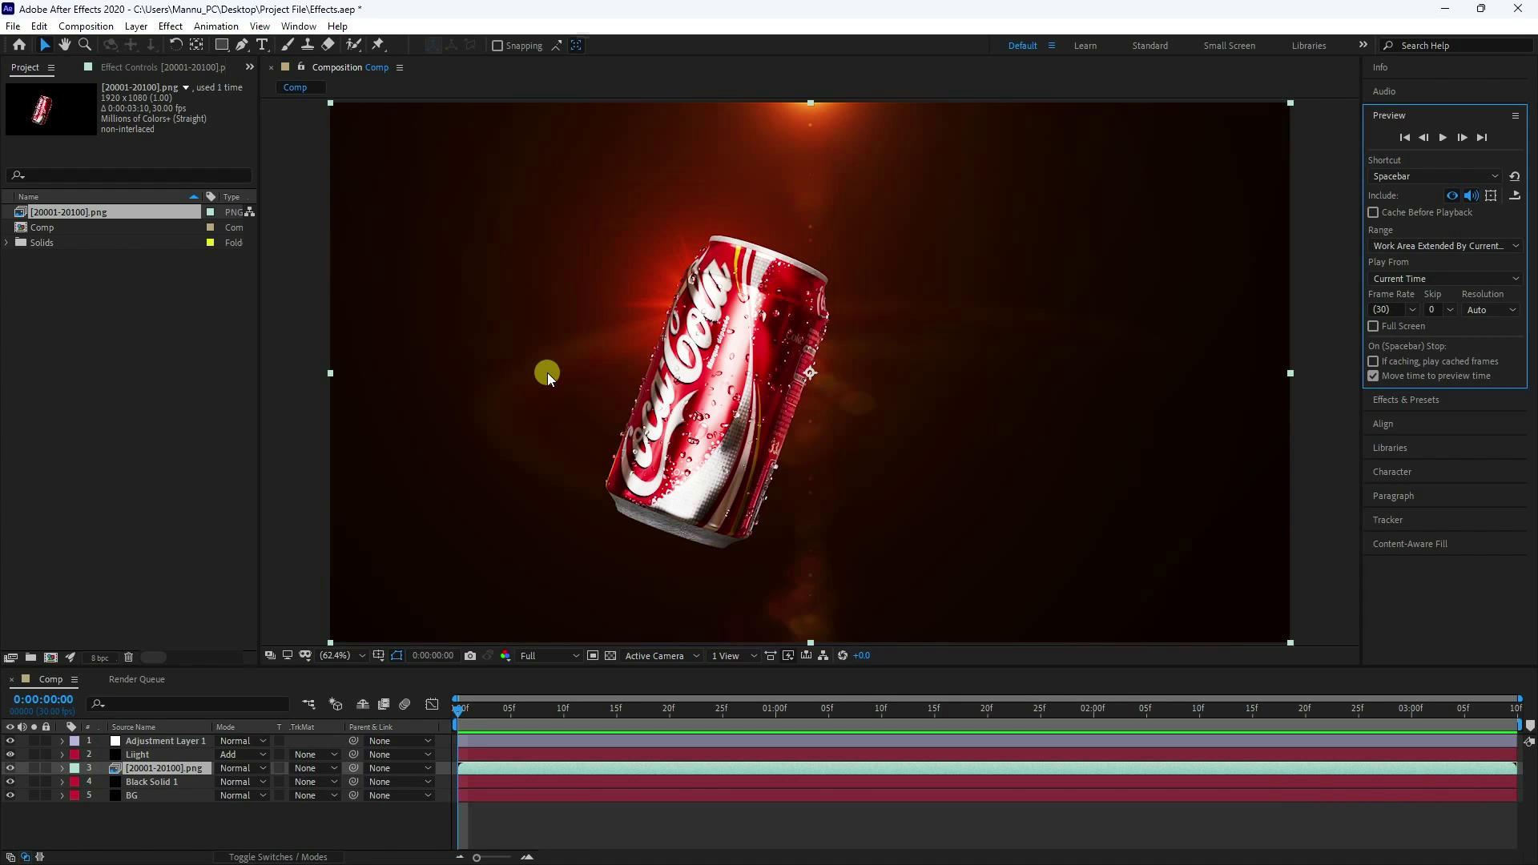
left_click(201, 849)
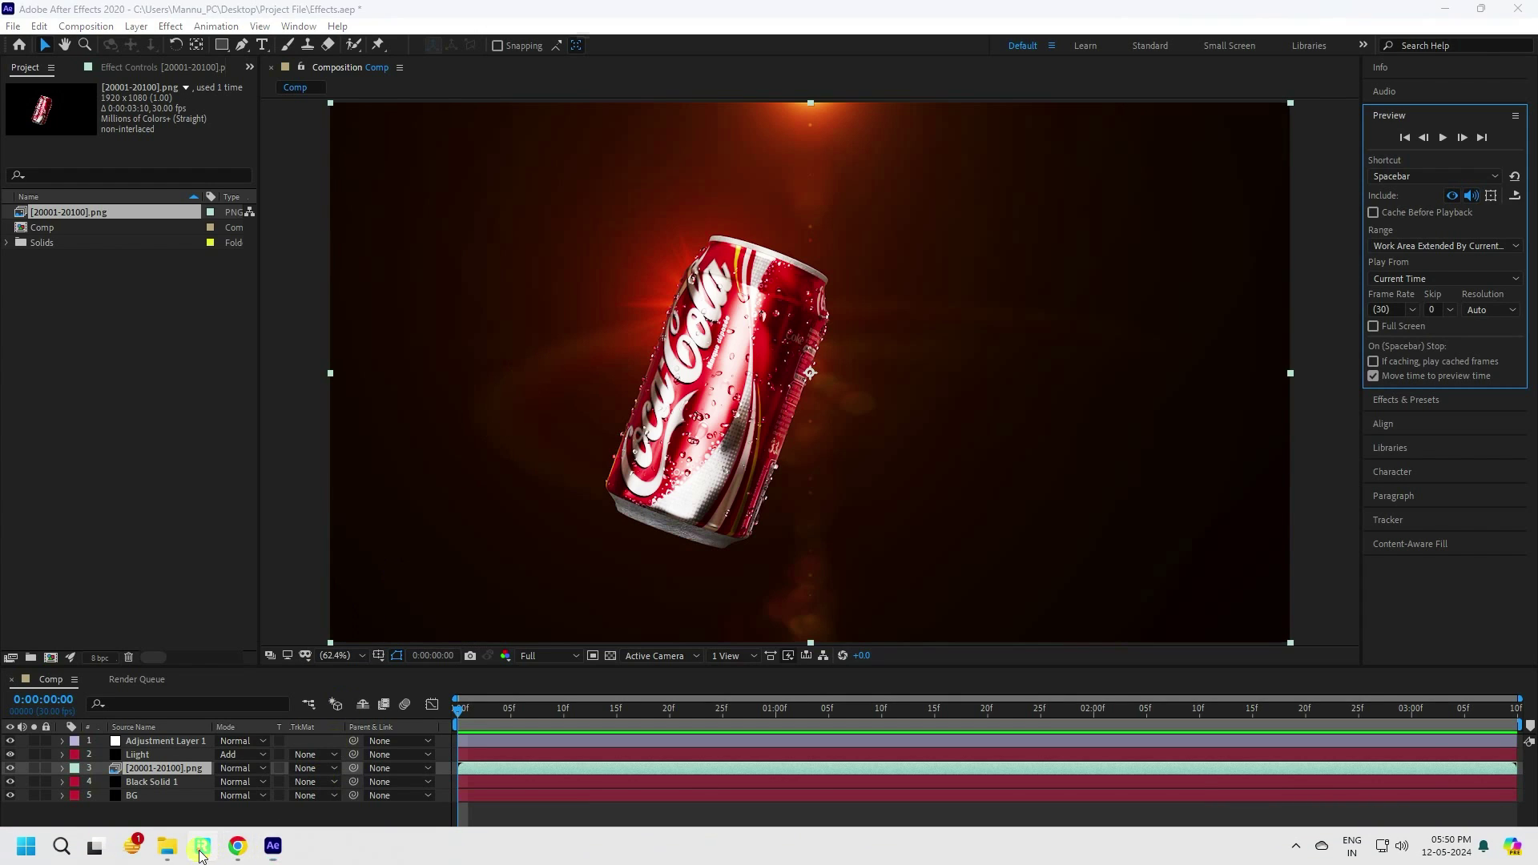
left_click(63, 134)
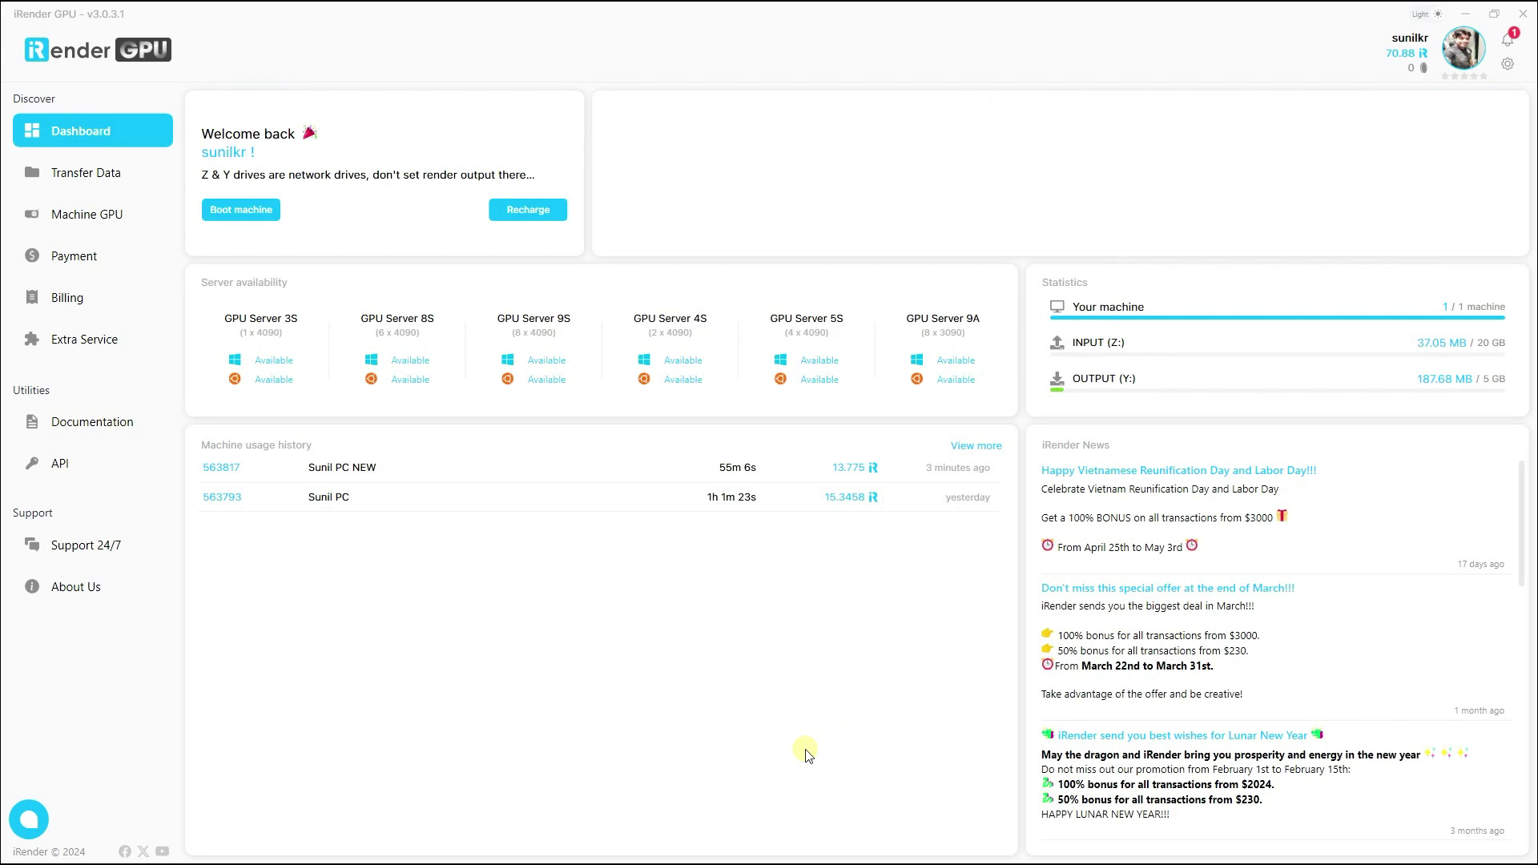
left_click(89, 257)
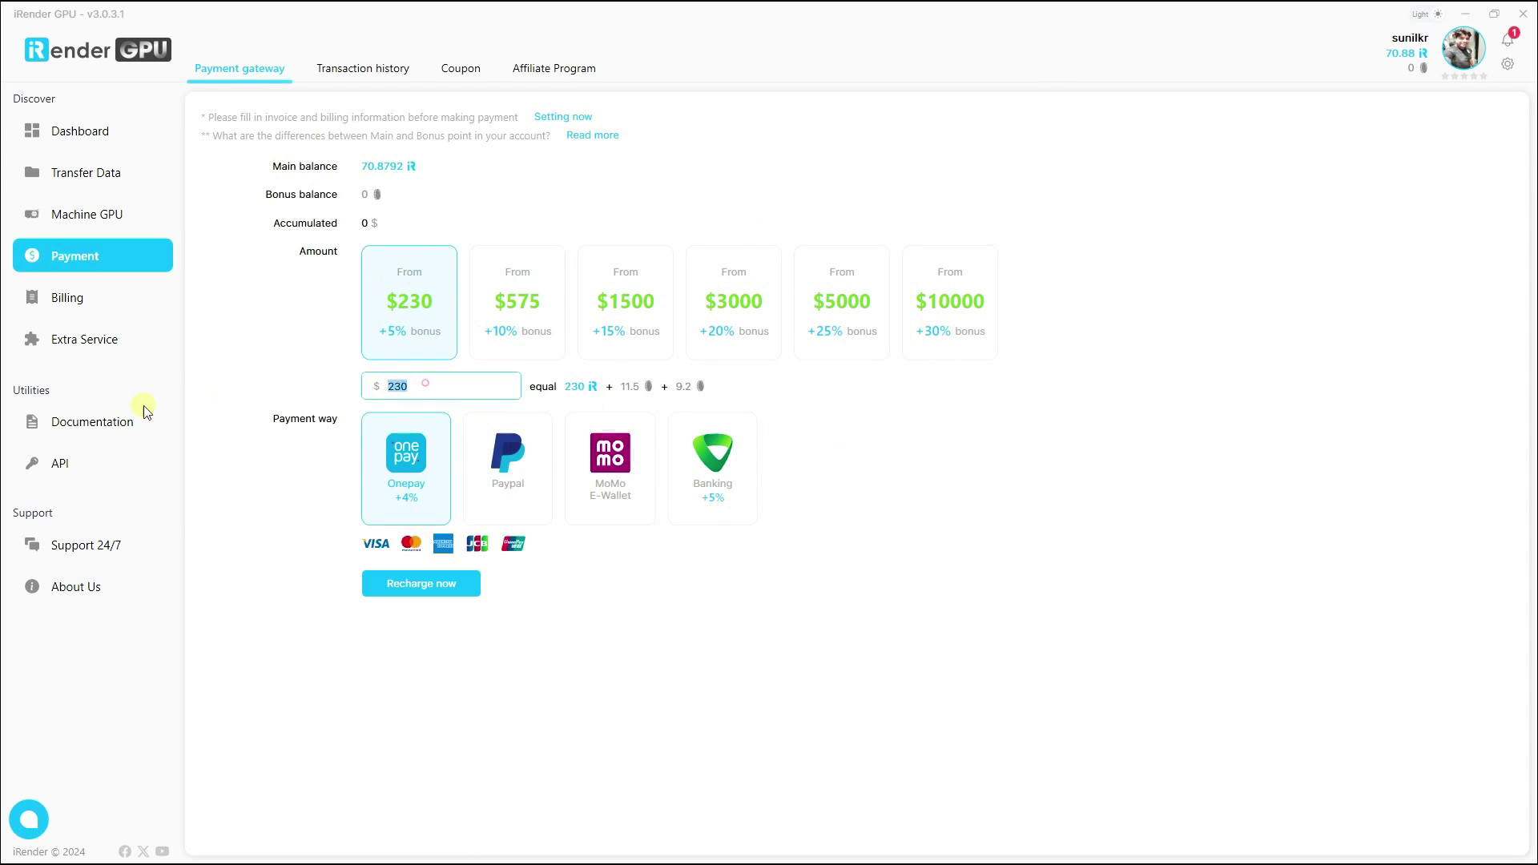
type("50")
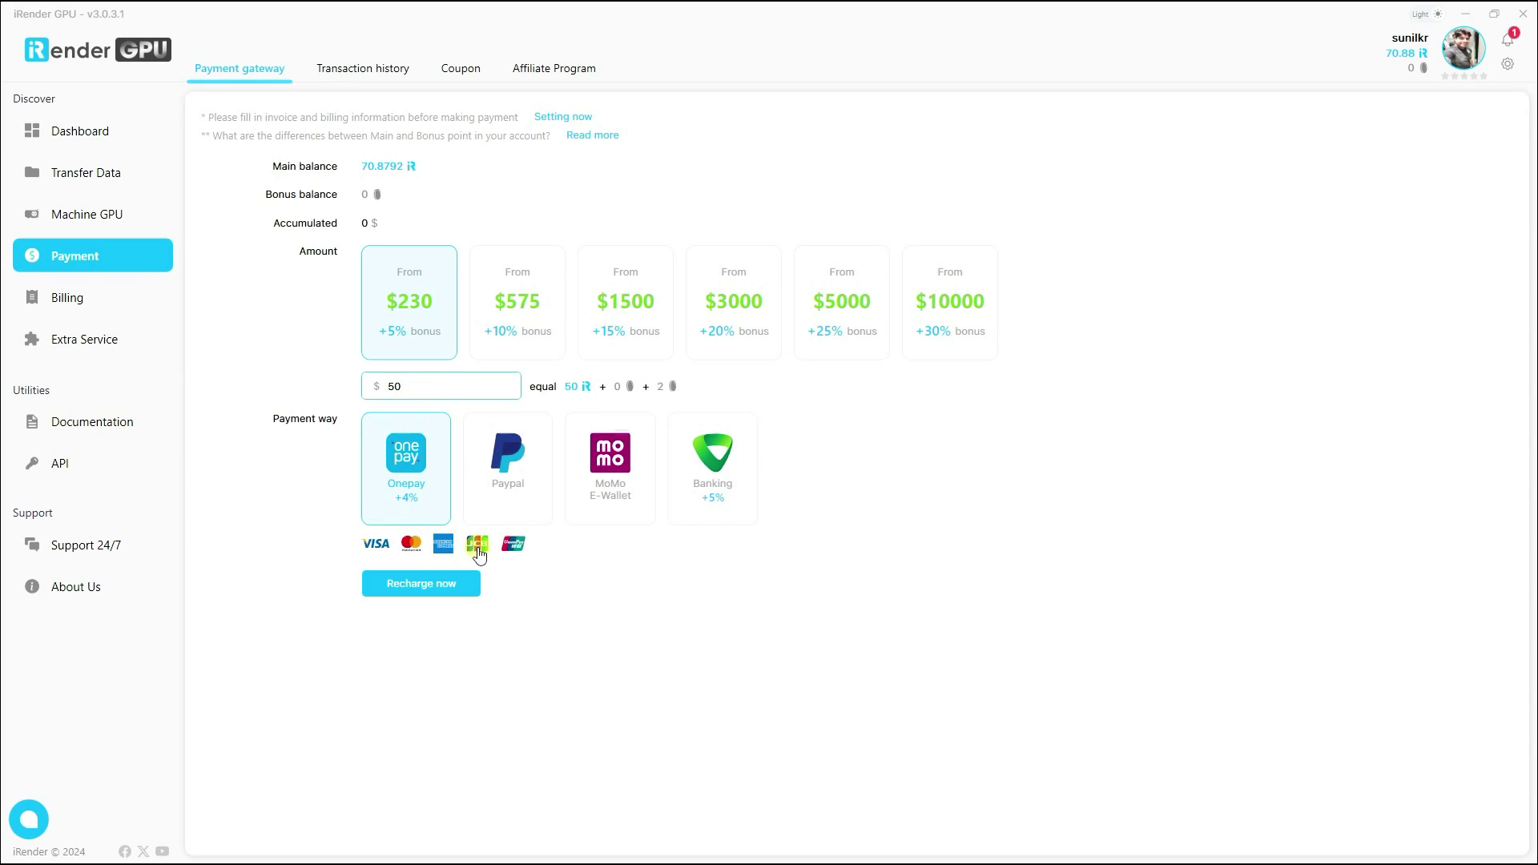
left_click(469, 504)
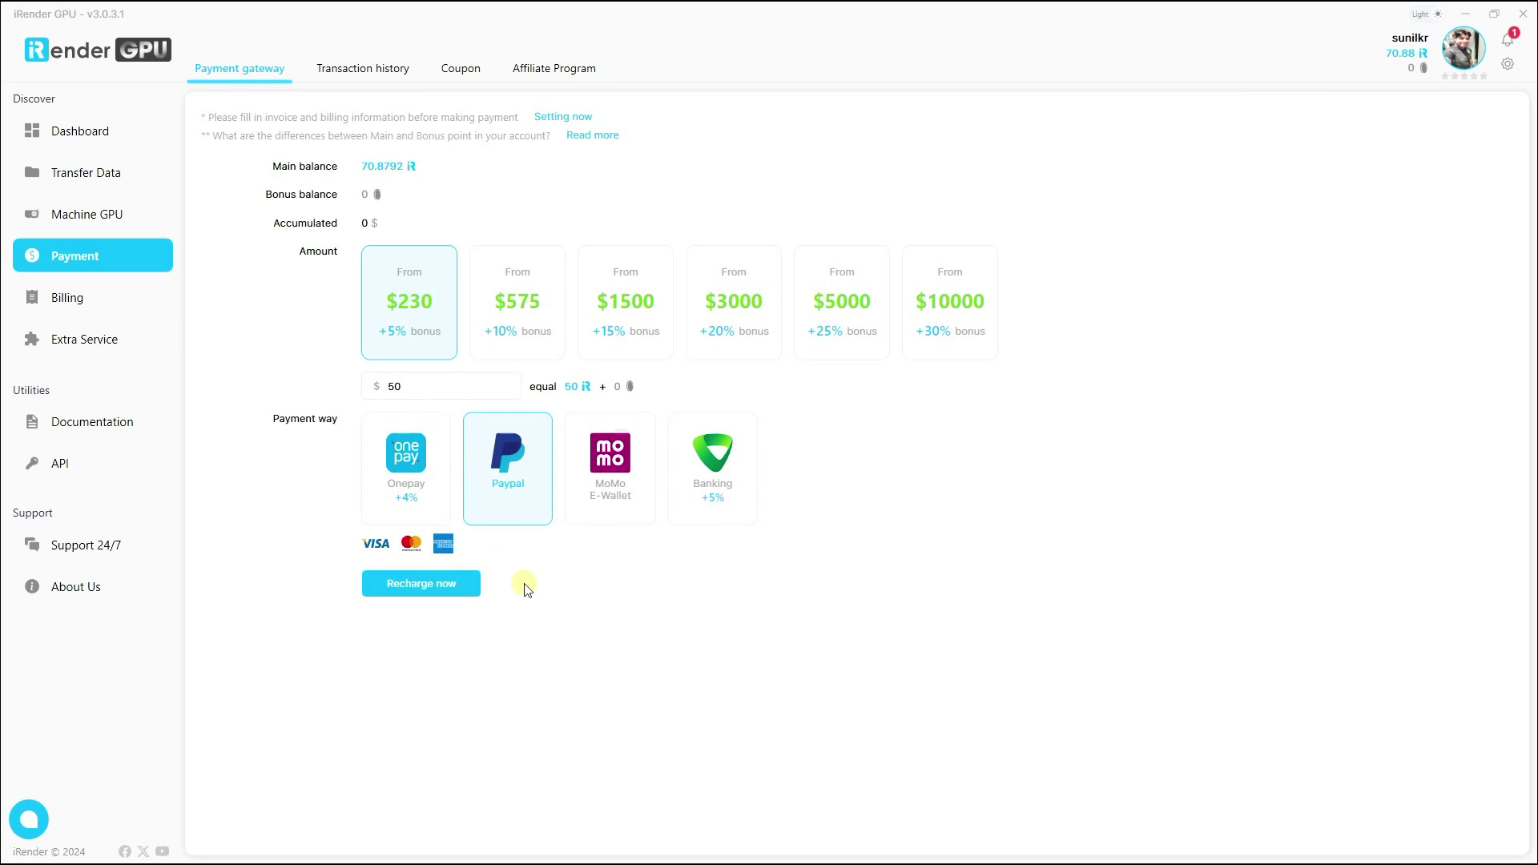
left_click(70, 340)
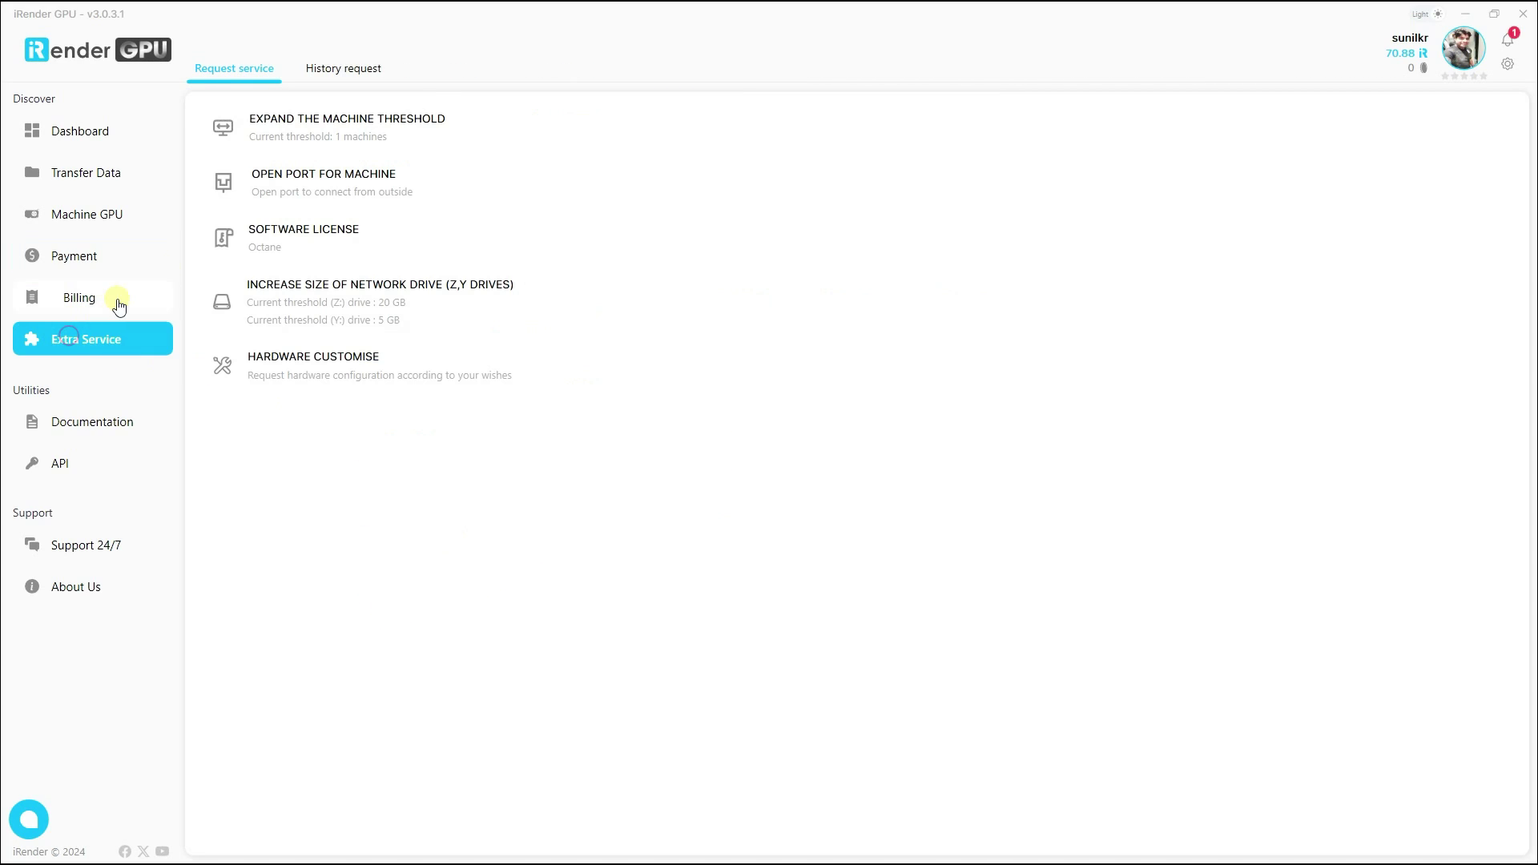
left_click(93, 297)
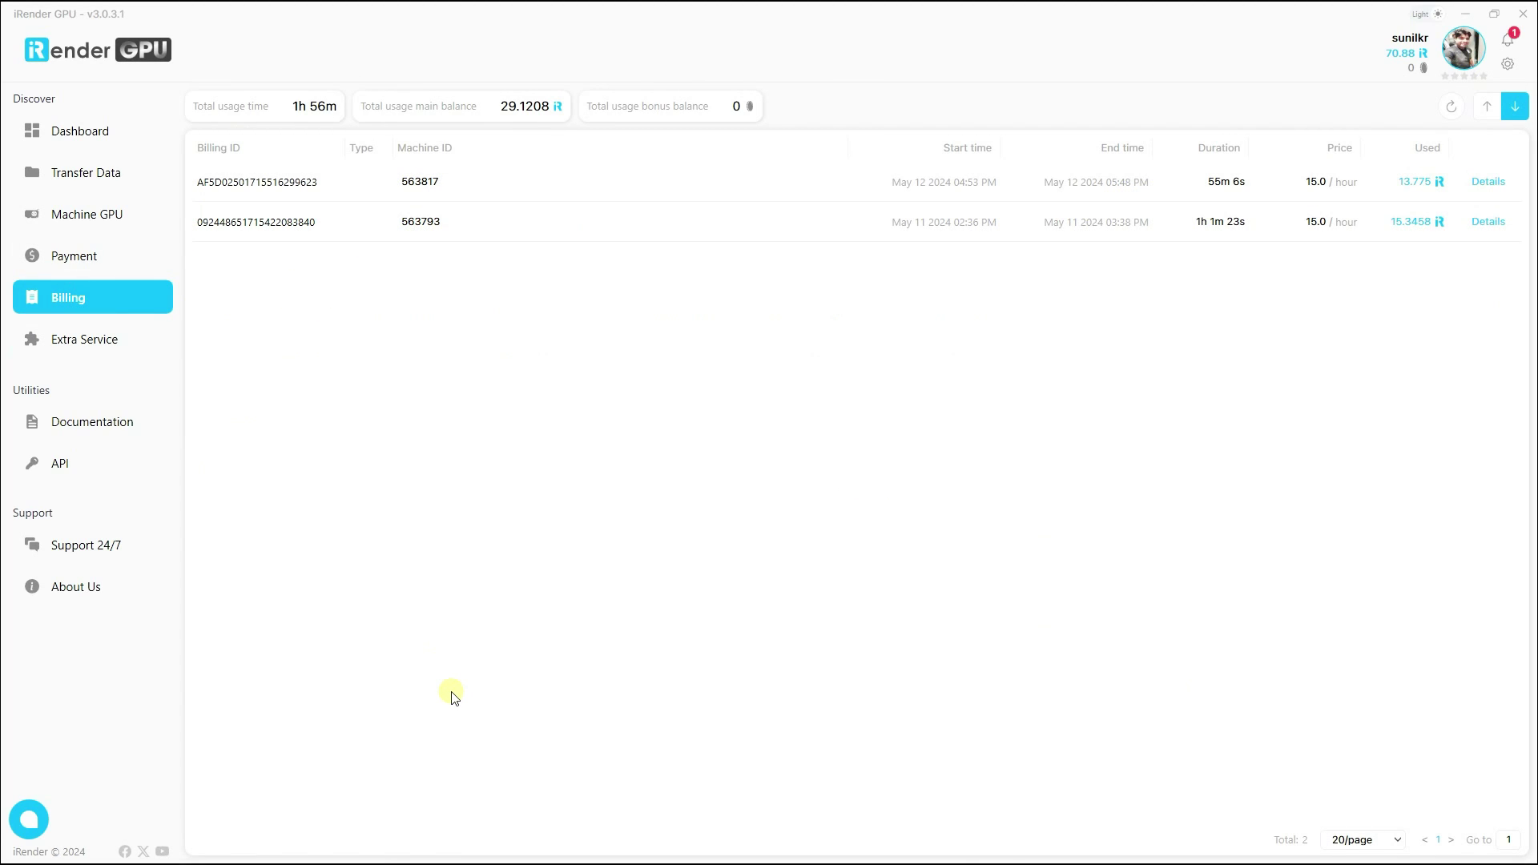
left_click(89, 133)
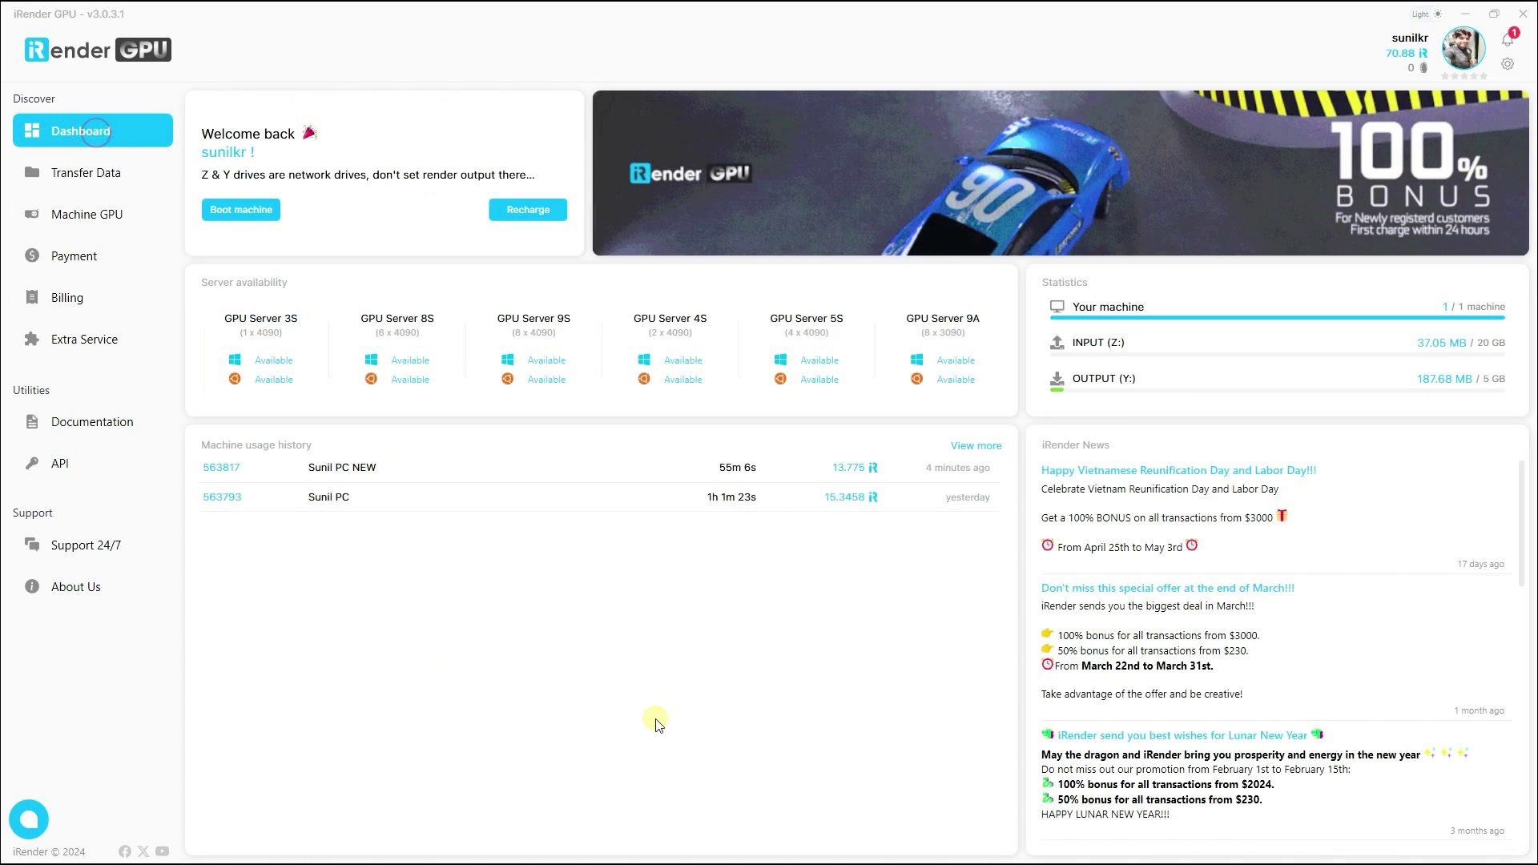